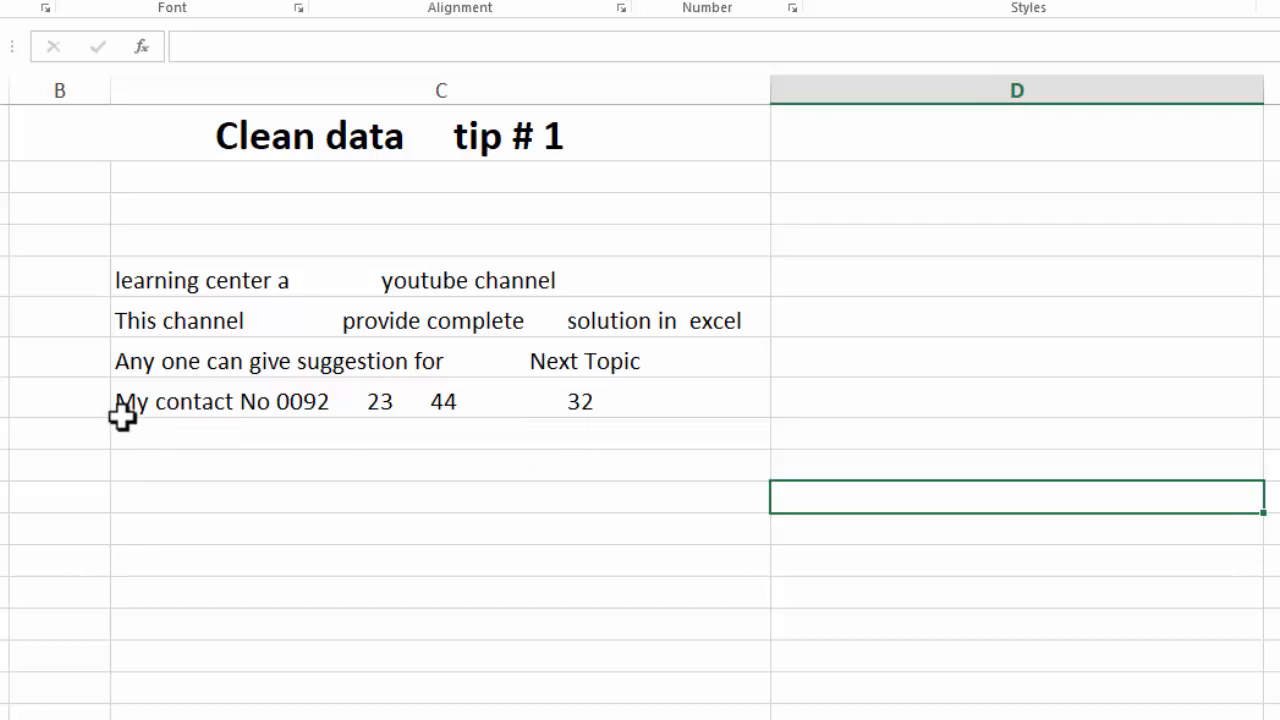
# Add leading spaces before the "My contact No" text in cell C8.
pyautogui.click(120, 405)
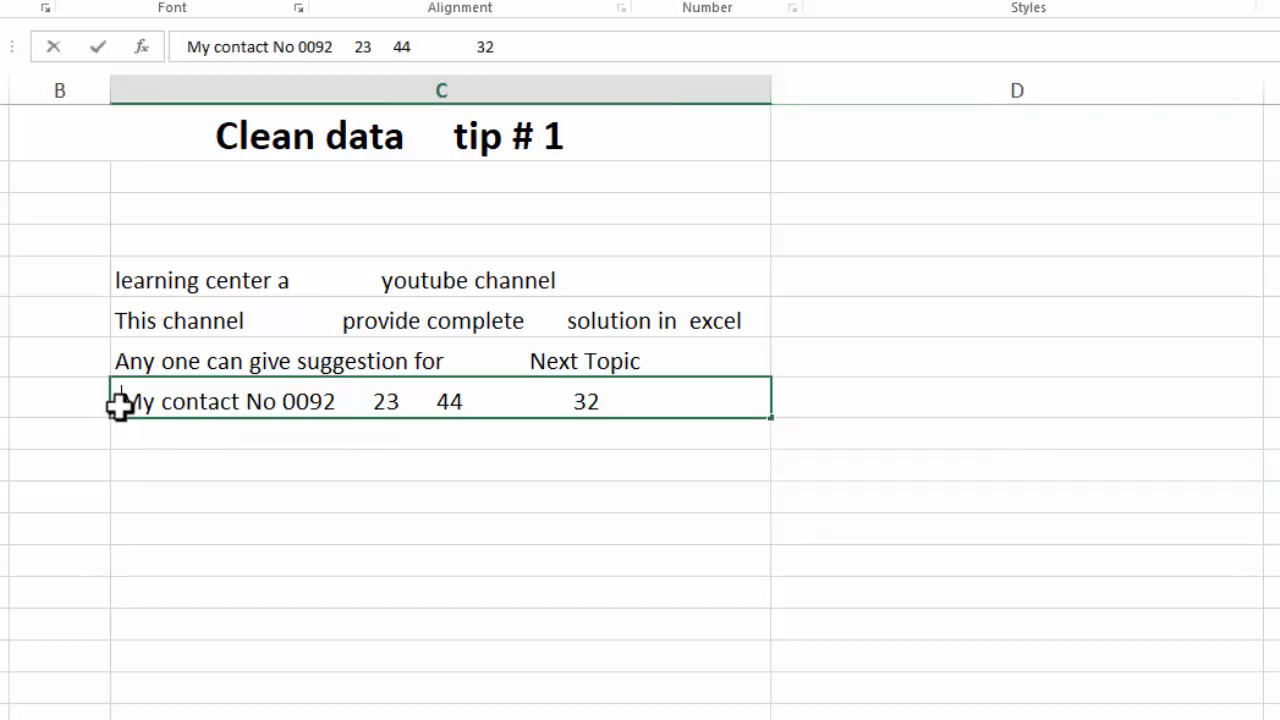
pyautogui.press('Return')
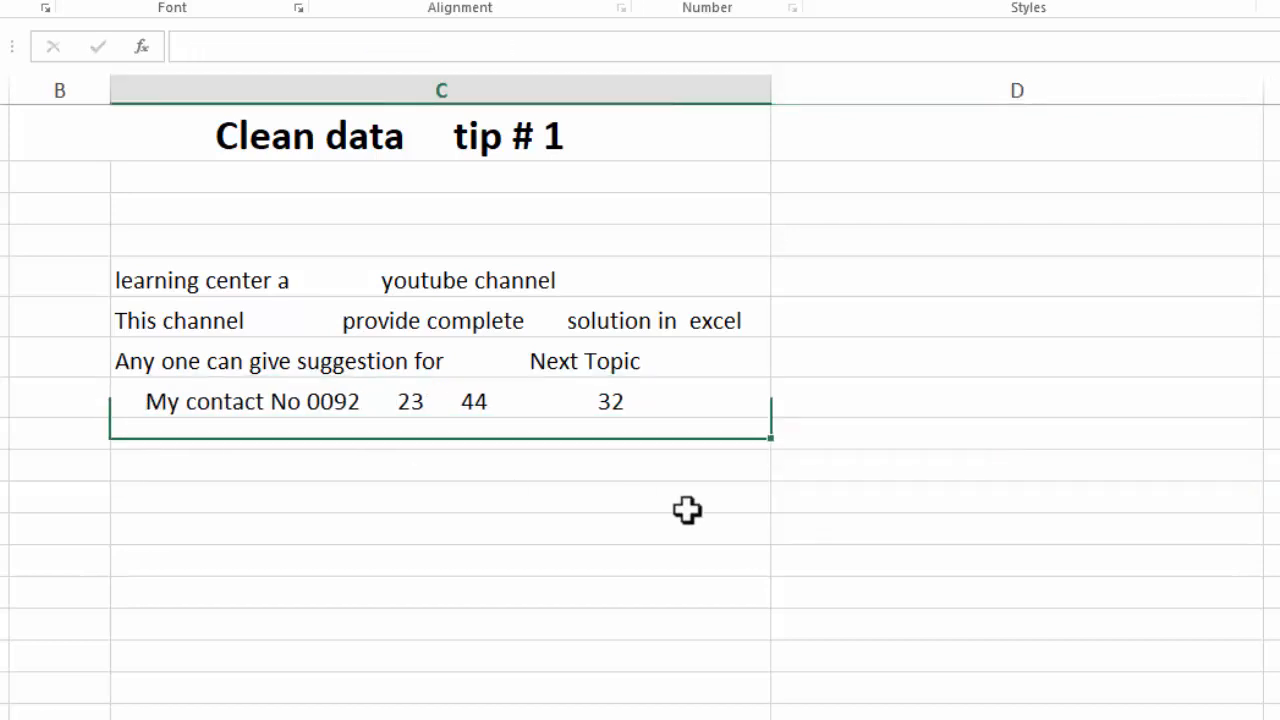
pyautogui.click(686, 508)
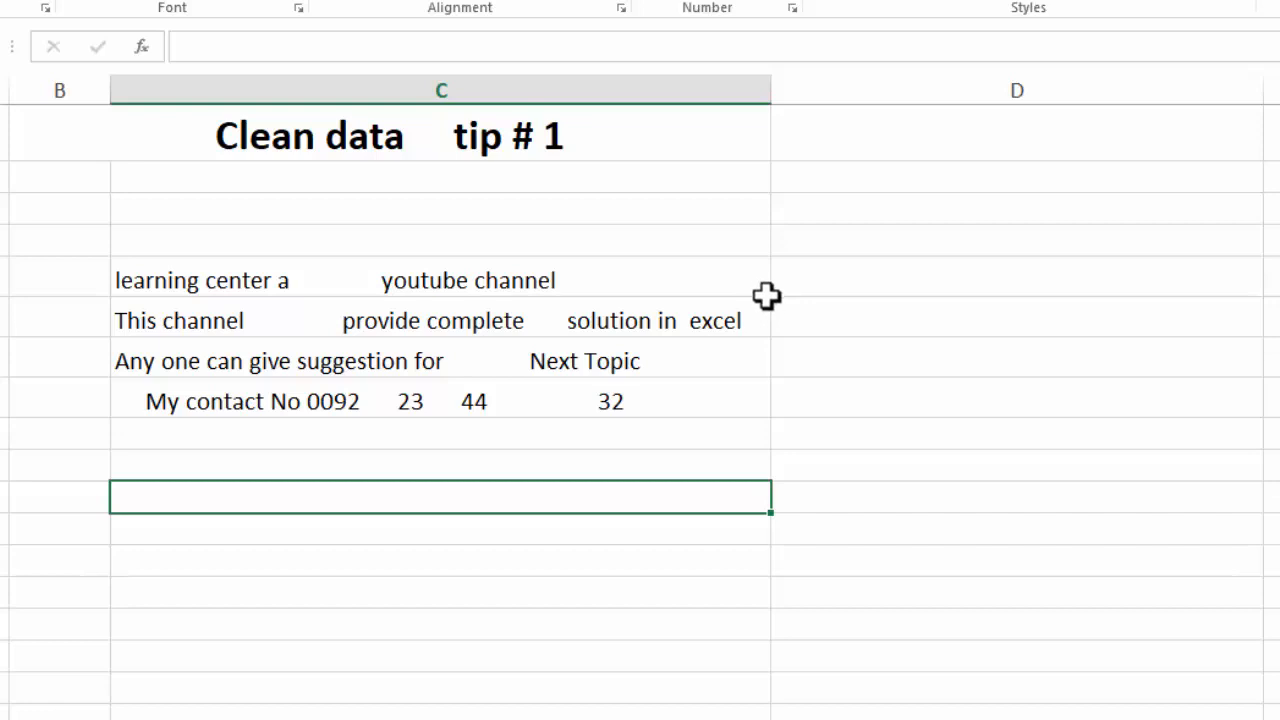
# Enter the formula =TRIM(C5) in cell D5 to remove the extra spaces from the first text line.
pyautogui.click(820, 289)
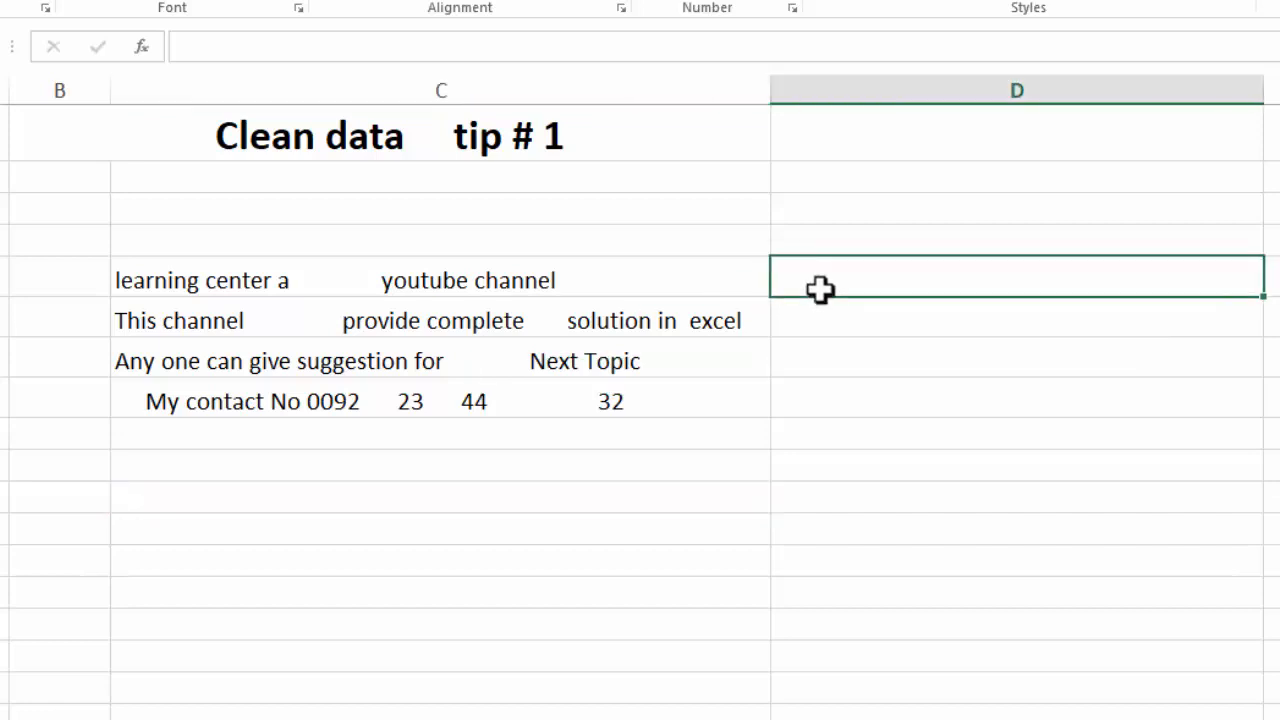
pyautogui.write('=TRIM')
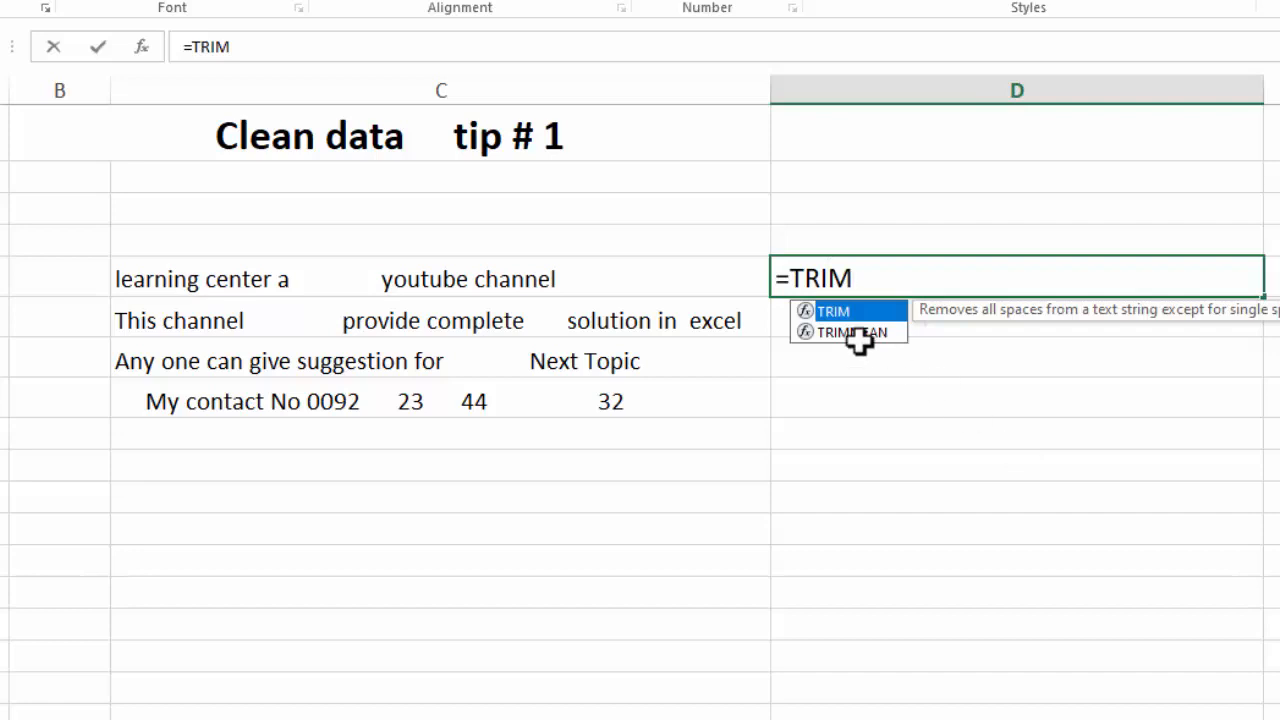
pyautogui.doubleClick(842, 311)
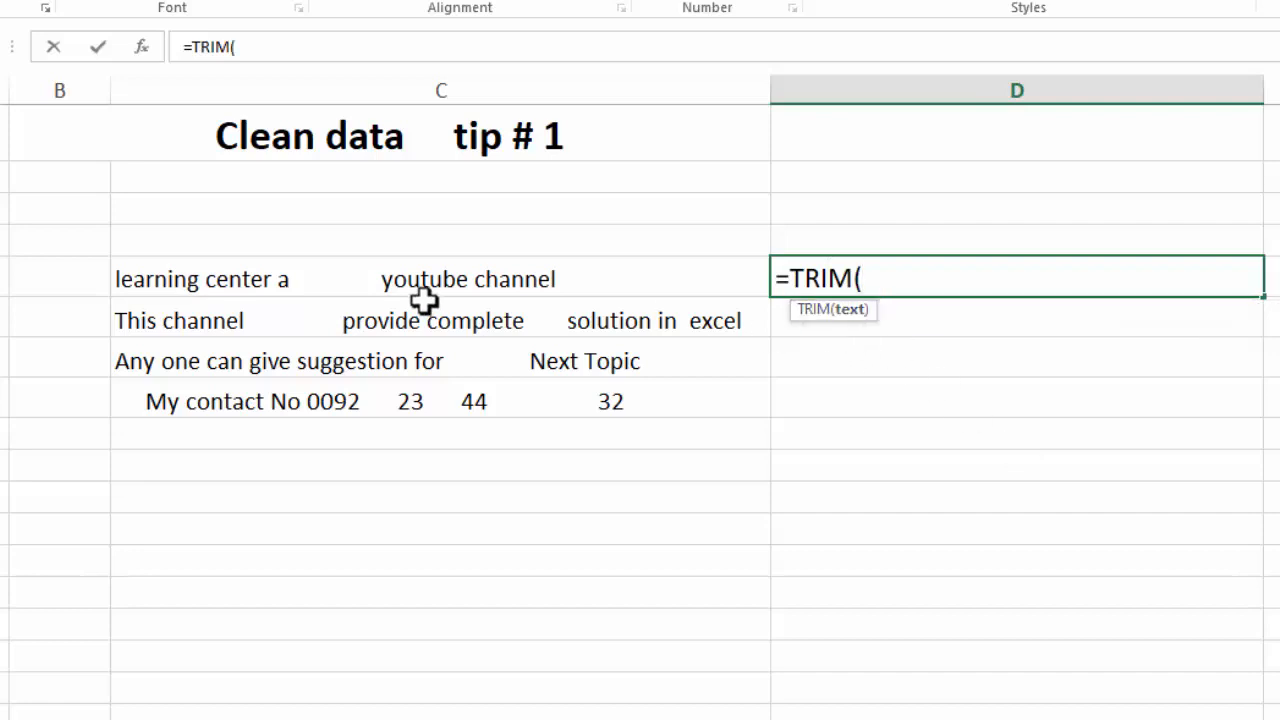
pyautogui.click(222, 281)
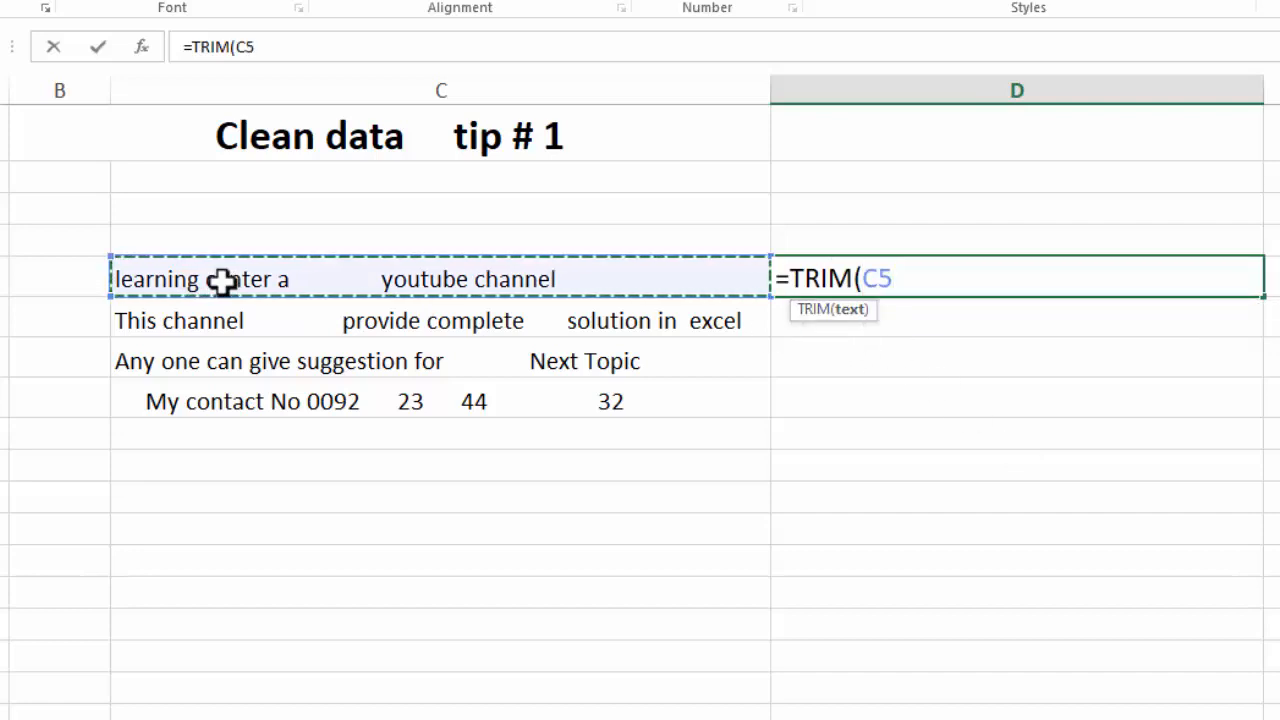
pyautogui.write(')')
pyautogui.press('Return')
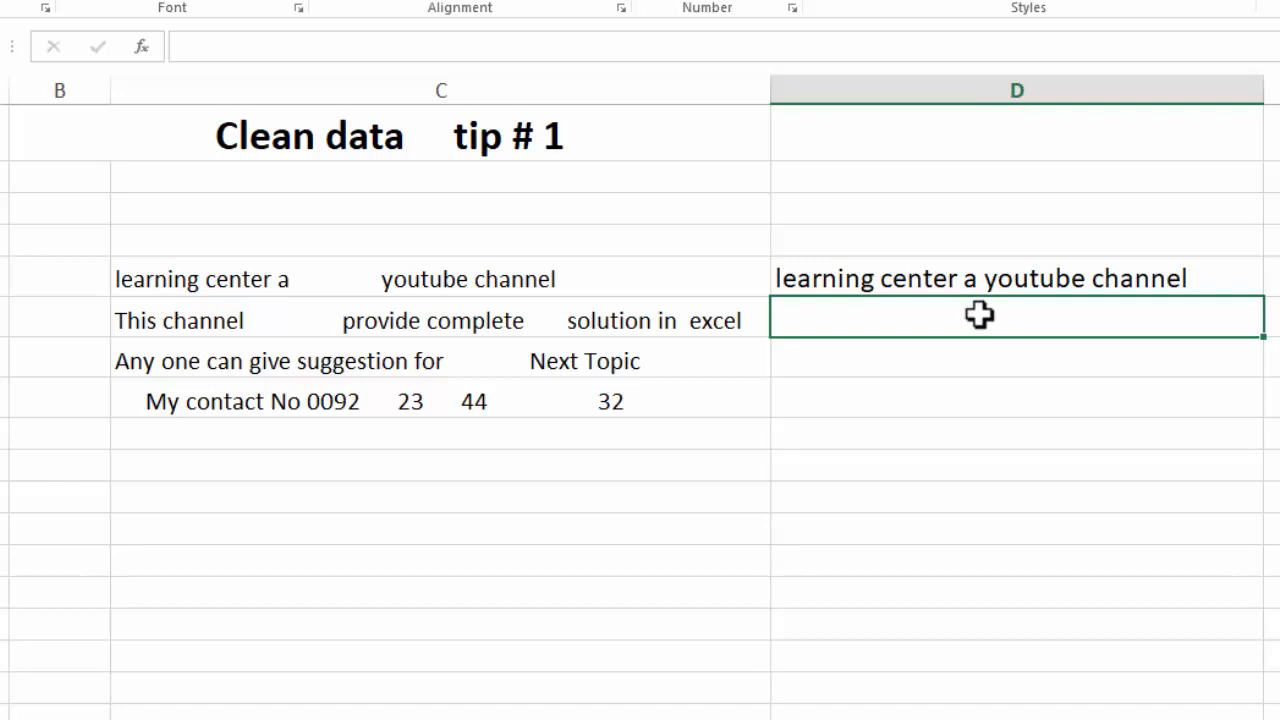
# Copy the TRIM formula from D5 down to D8 and autofit the width of column D.
pyautogui.click(847, 287)
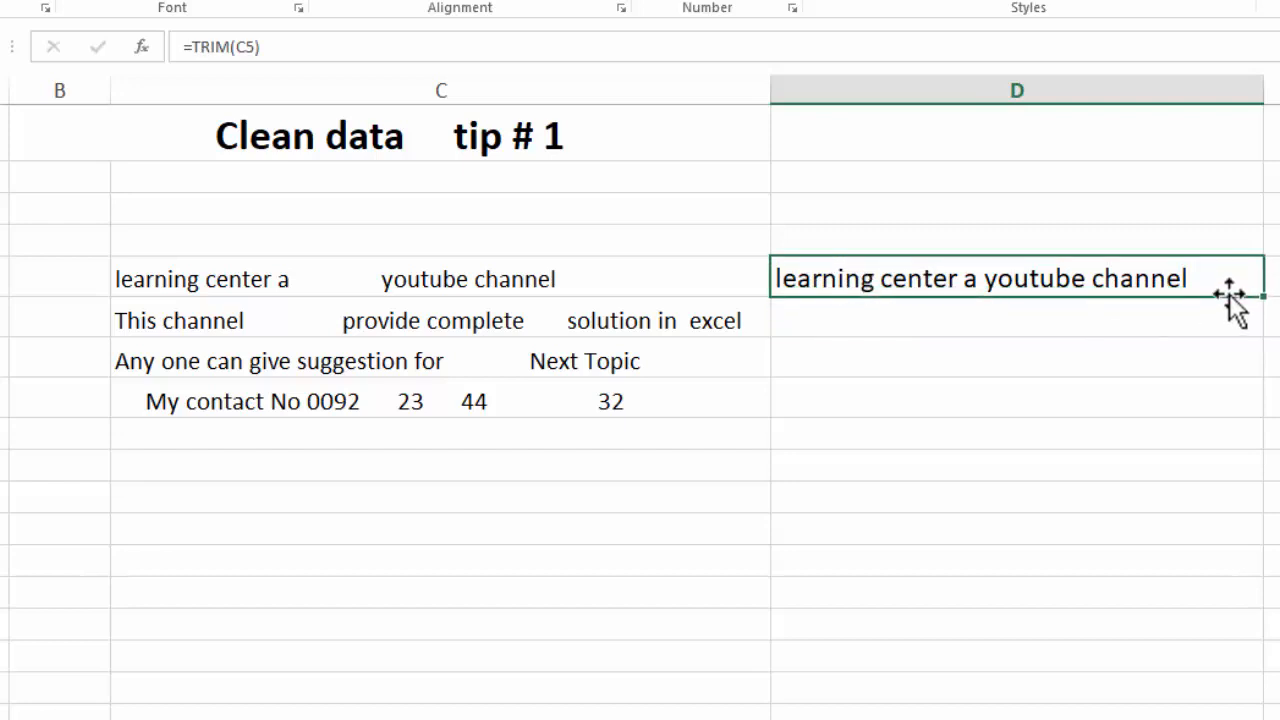
pyautogui.doubleClick(1262, 296)
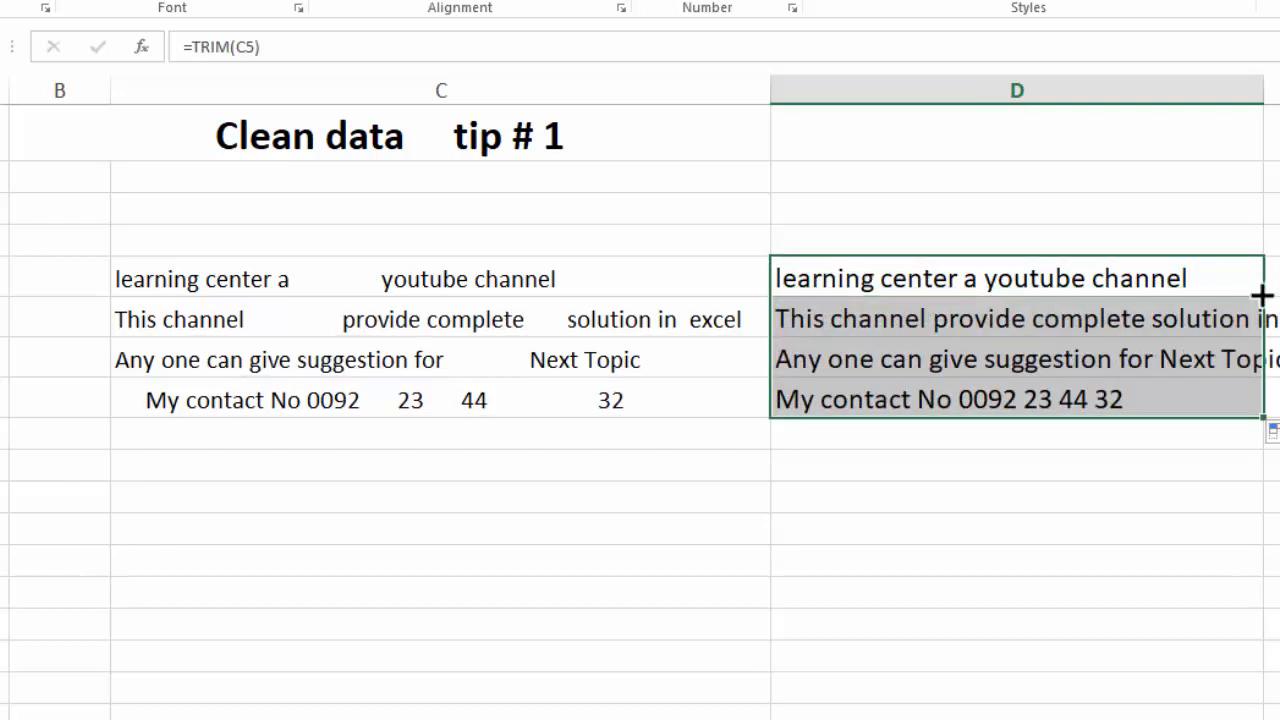
pyautogui.doubleClick(1266, 93)
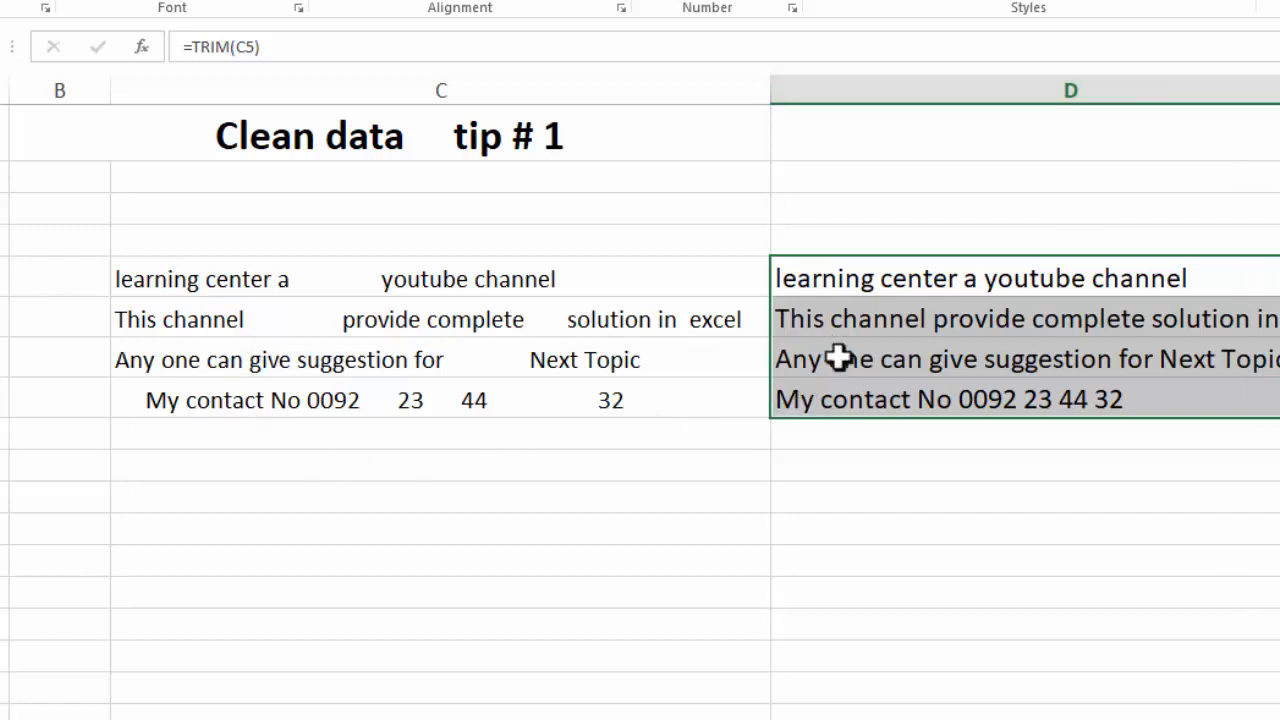
pyautogui.click(1030, 500)
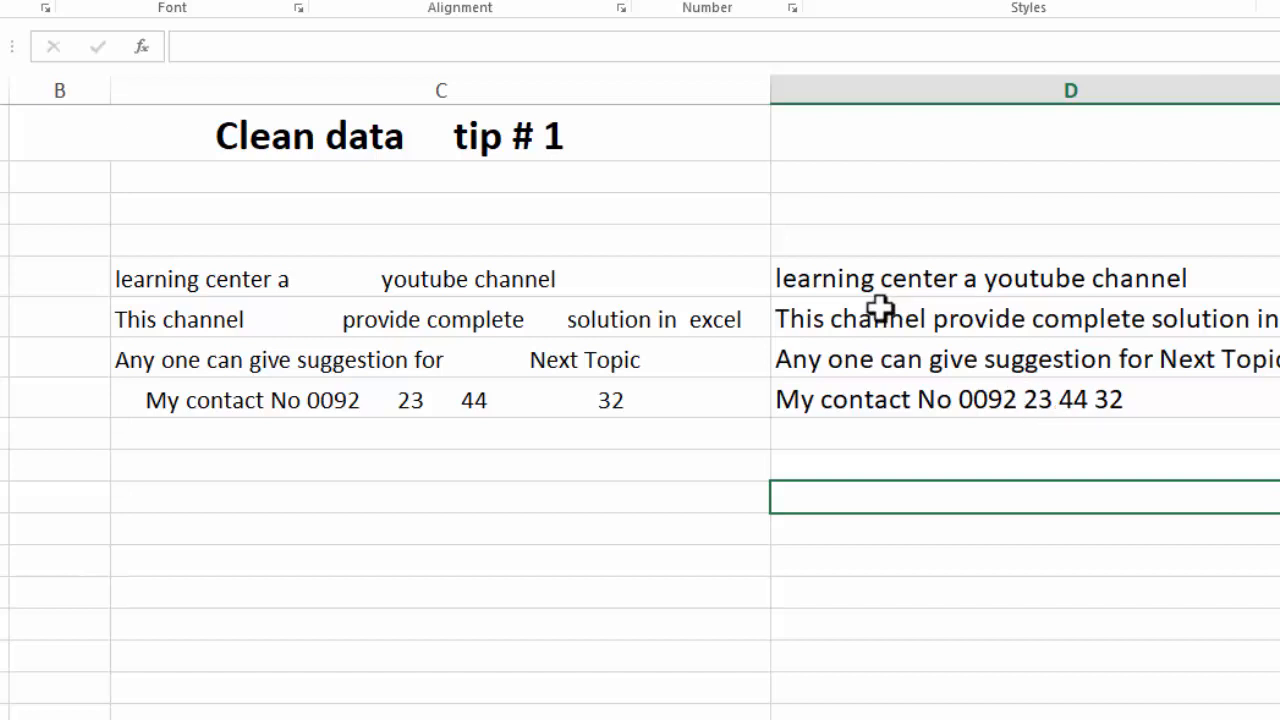
# Inspect the TRIM formula in D5 and its referenced source cell without changing it.
pyautogui.doubleClick(831, 286)
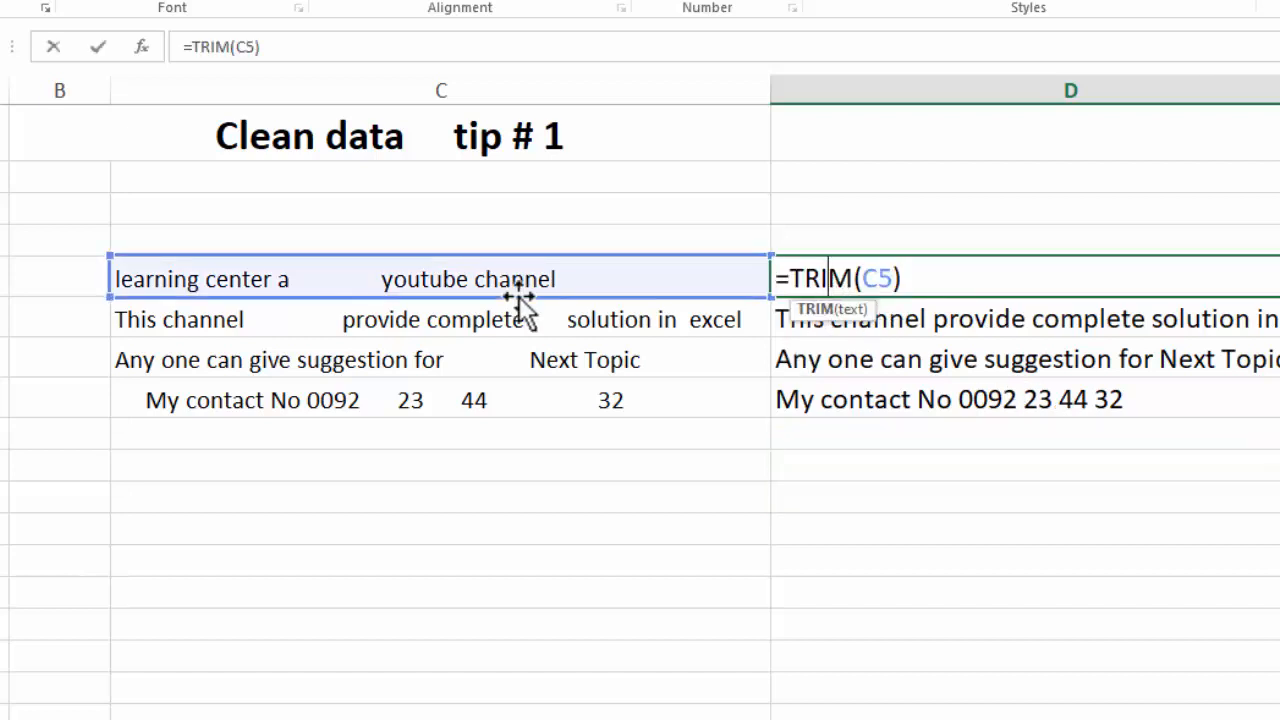
pyautogui.click(915, 278)
pyautogui.press('Return')
pyautogui.click(980, 277)
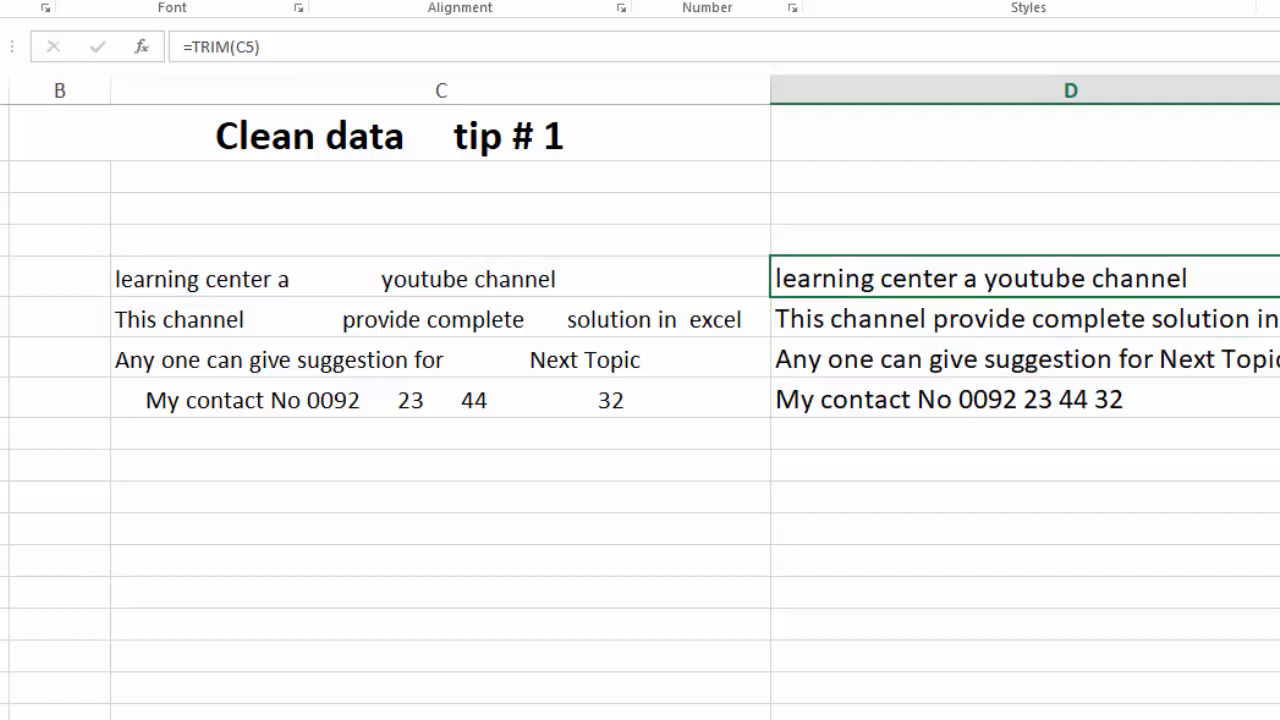
pyautogui.hotkey('ctrl', 'shift', 'Down')
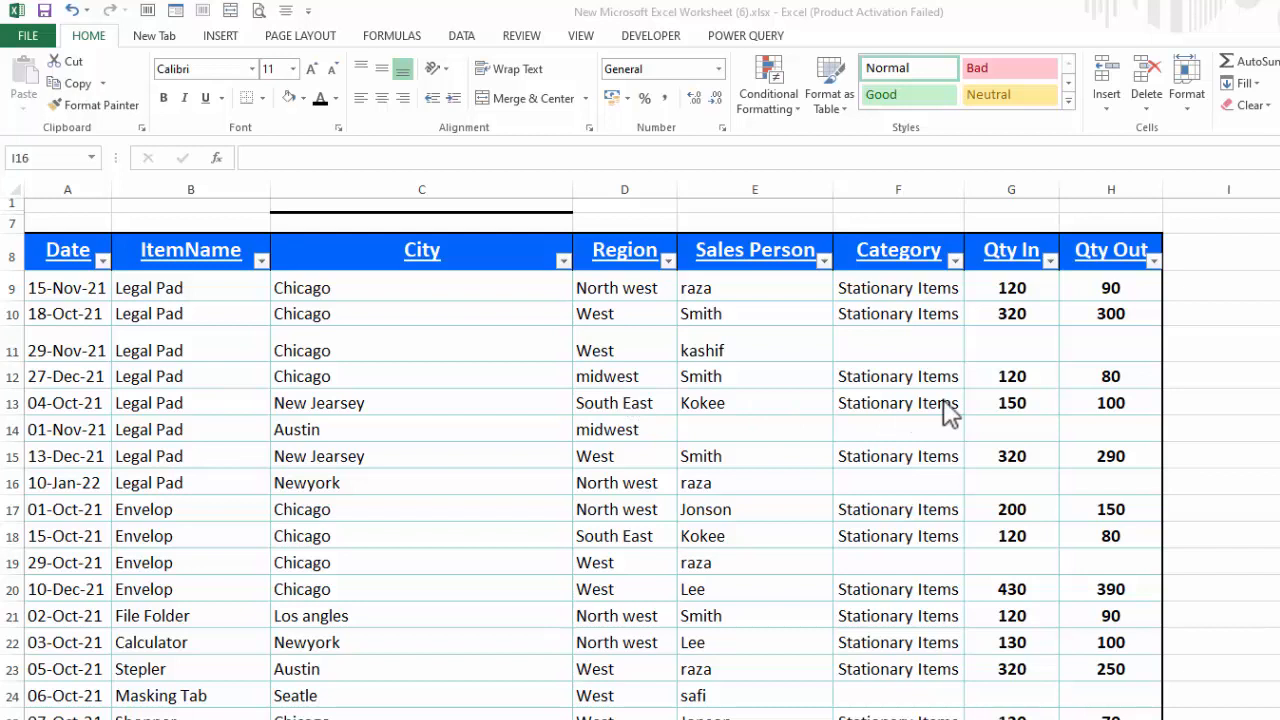
# Examine the blank cells in the Category, Qty In and Qty Out columns of the stationery sales table.
pyautogui.click(895, 352)
pyautogui.click(986, 349)
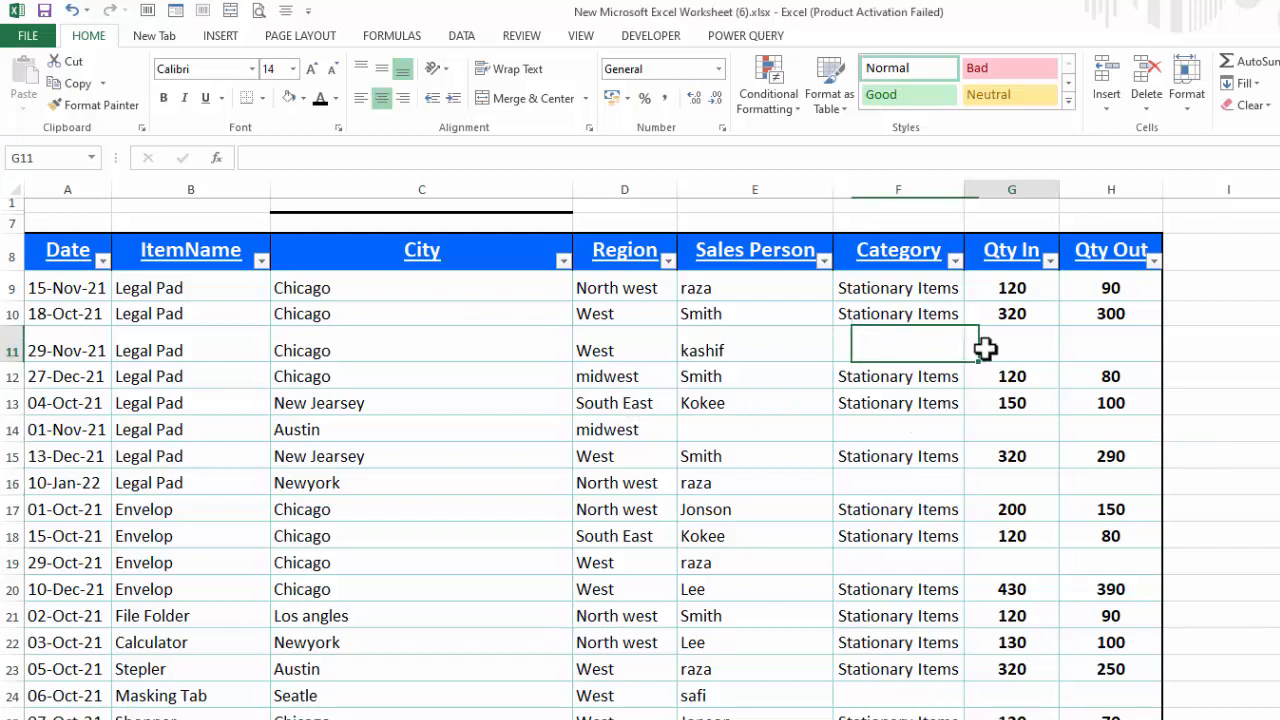
pyautogui.click(985, 429)
pyautogui.click(901, 430)
pyautogui.click(978, 478)
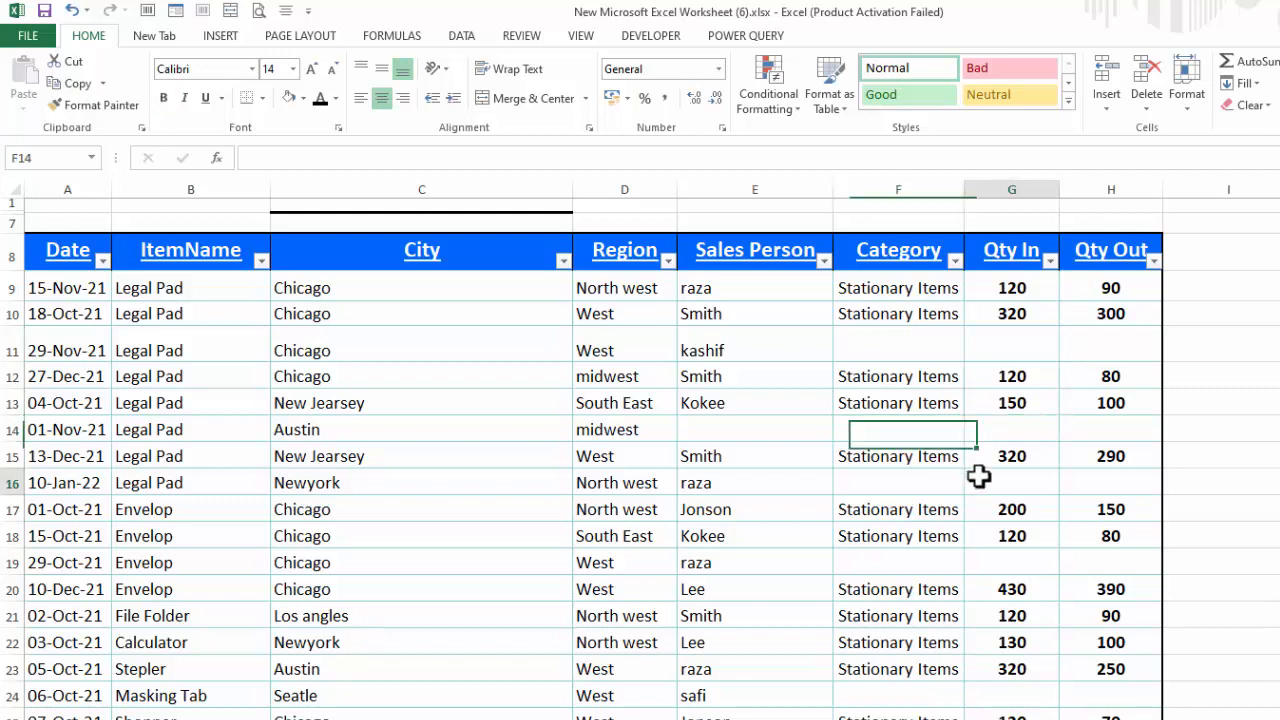
pyautogui.click(921, 484)
pyautogui.click(1011, 553)
pyautogui.click(1111, 552)
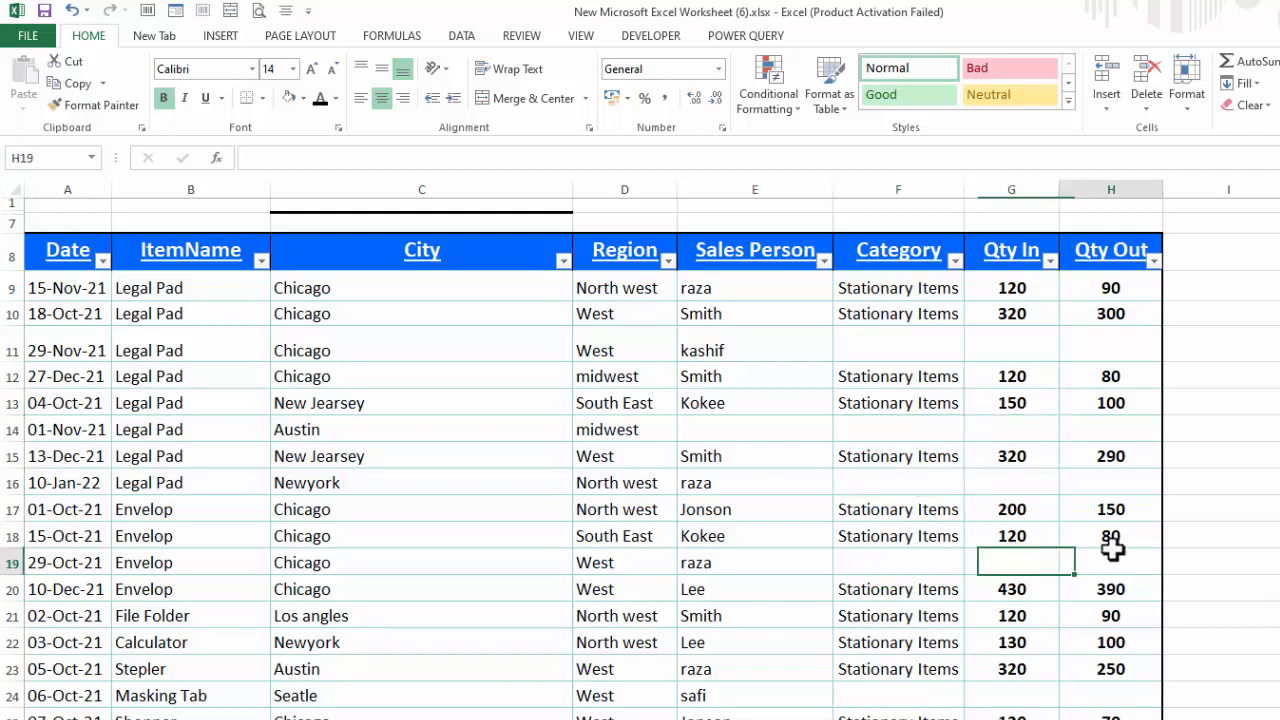
pyautogui.click(1112, 490)
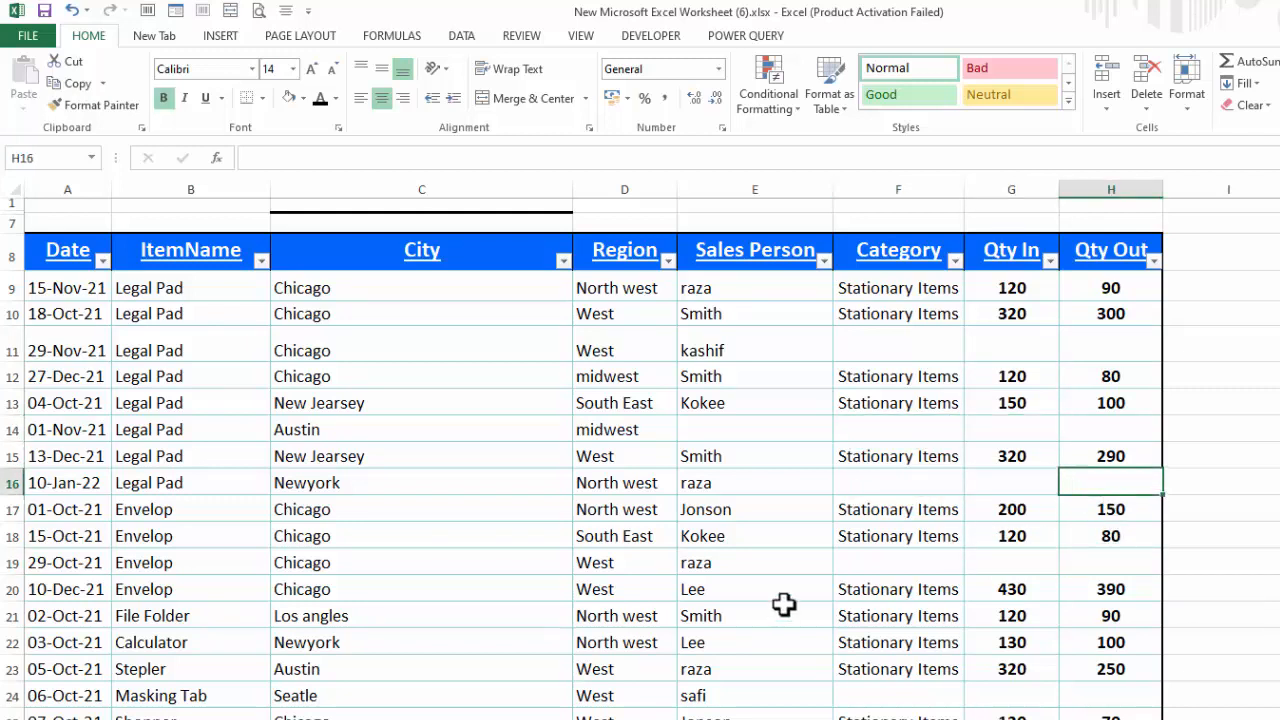
pyautogui.click(908, 563)
pyautogui.click(888, 697)
pyautogui.click(990, 697)
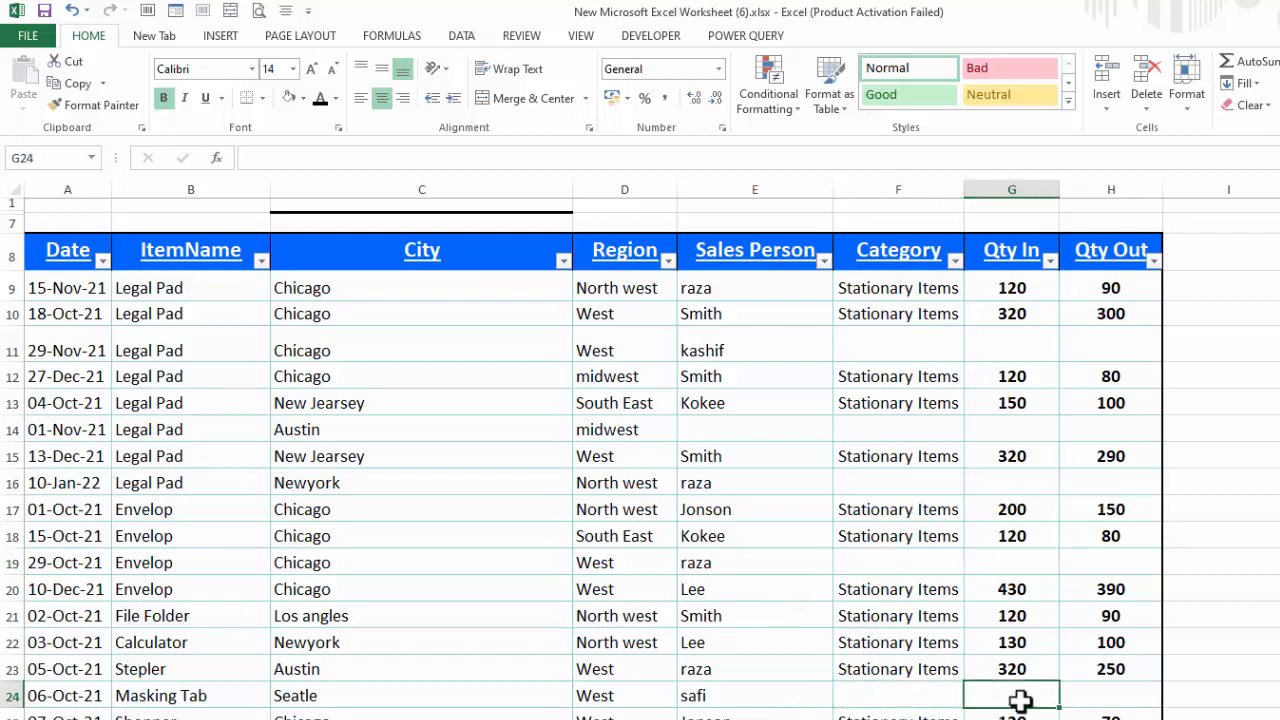
pyautogui.click(1100, 692)
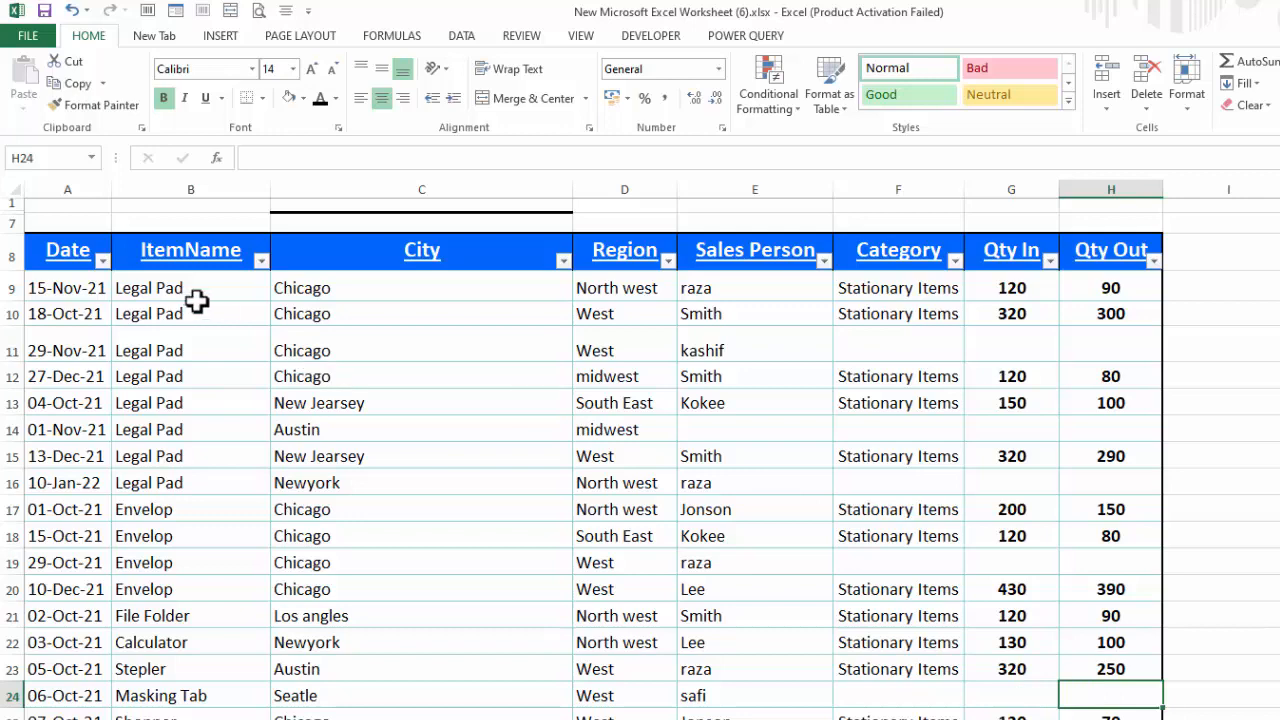
# Select the table data from cell B9 through the Qty Out column.
pyautogui.moveTo(148, 287); pyautogui.dragTo(1110, 716)
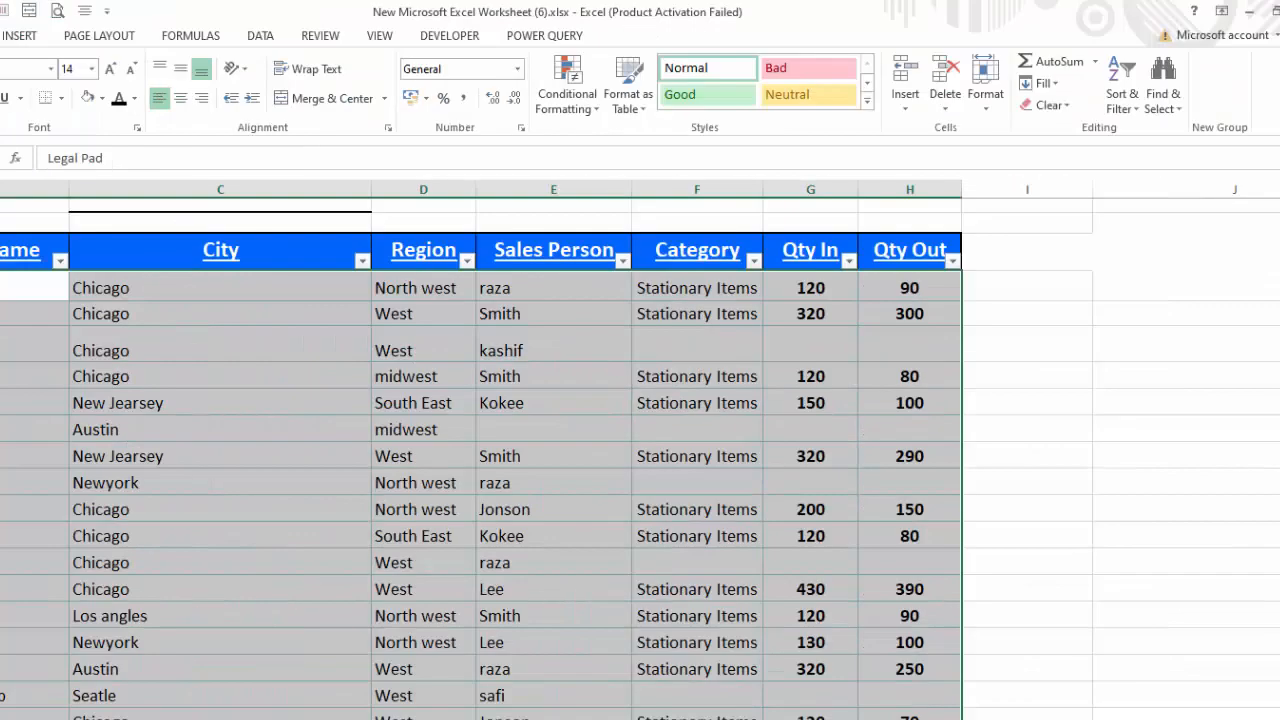
pyautogui.click(1165, 105)
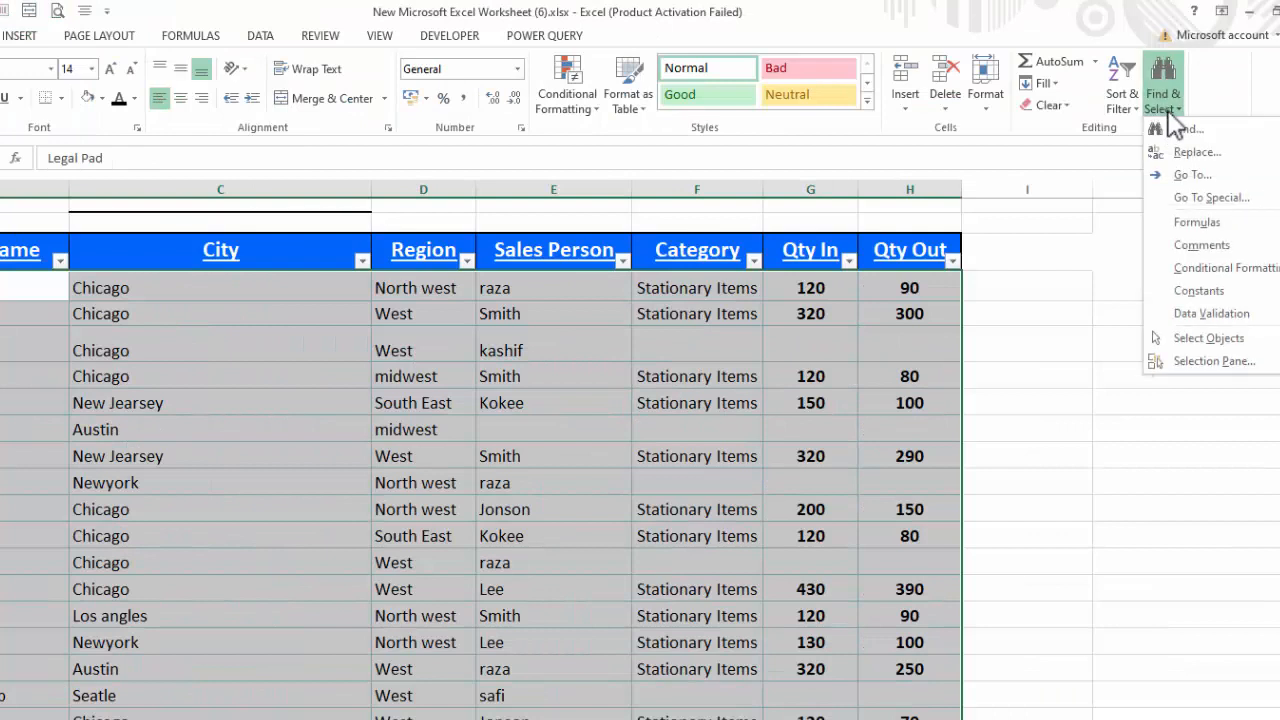
pyautogui.click(1176, 195)
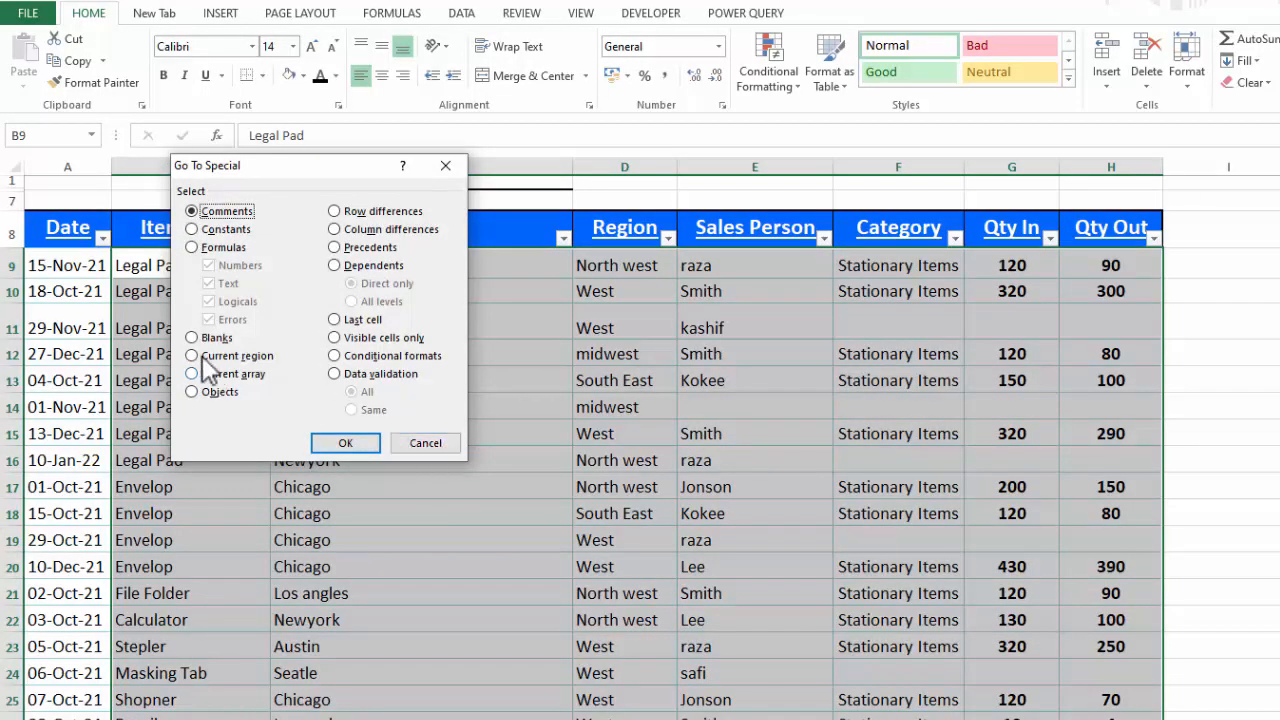
pyautogui.click(427, 446)
# Select only the blank cells within the selected table data using Go To Special with the Blanks option.
pyautogui.press('F5')
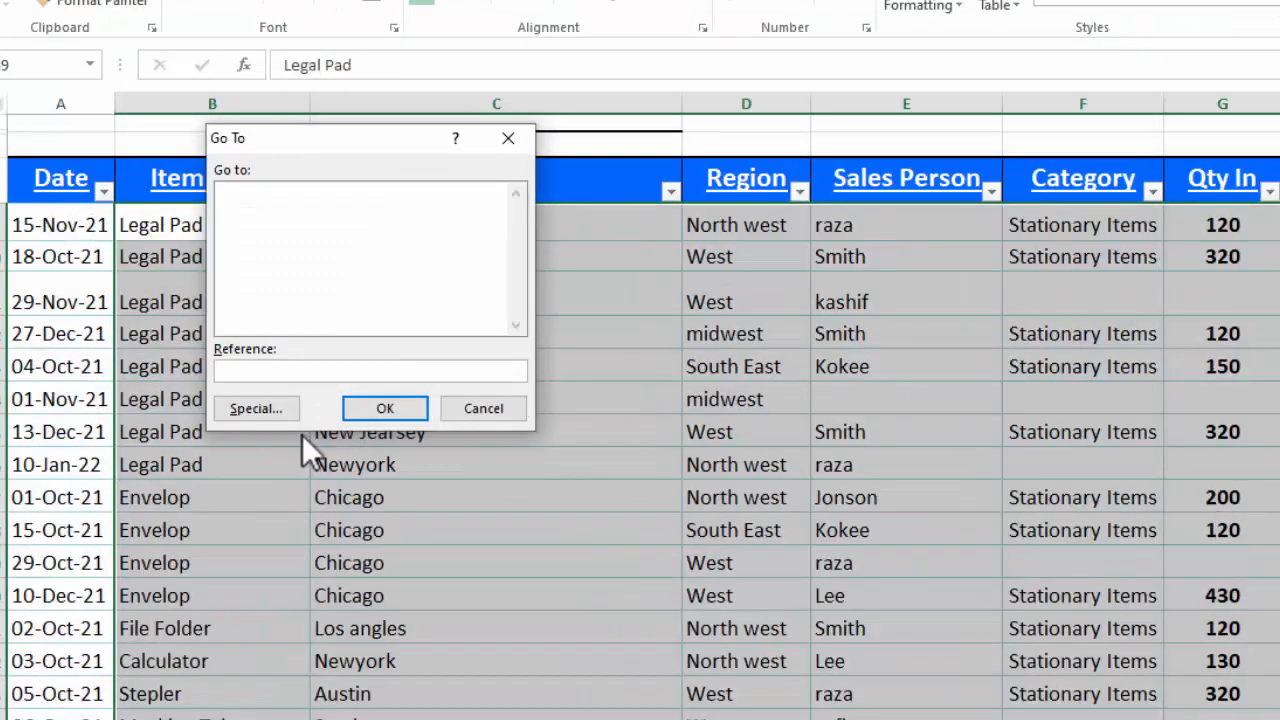
pyautogui.click(276, 413)
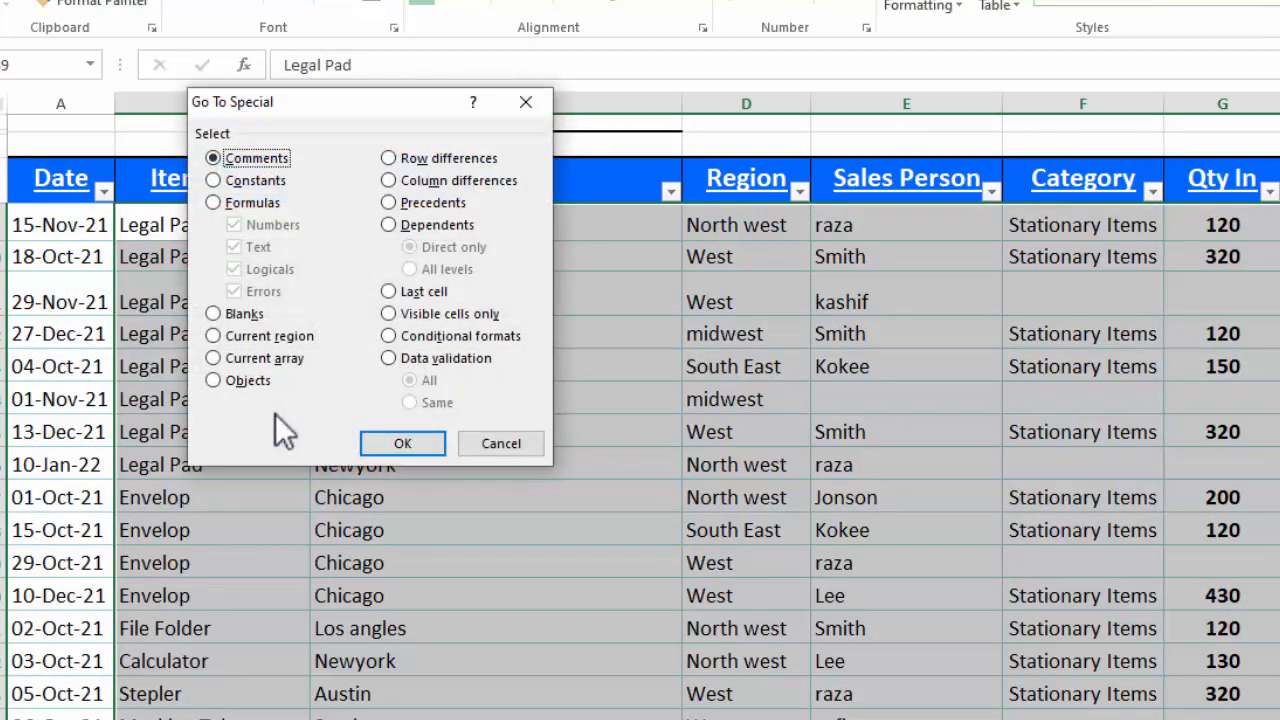
pyautogui.click(216, 315)
pyautogui.click(411, 451)
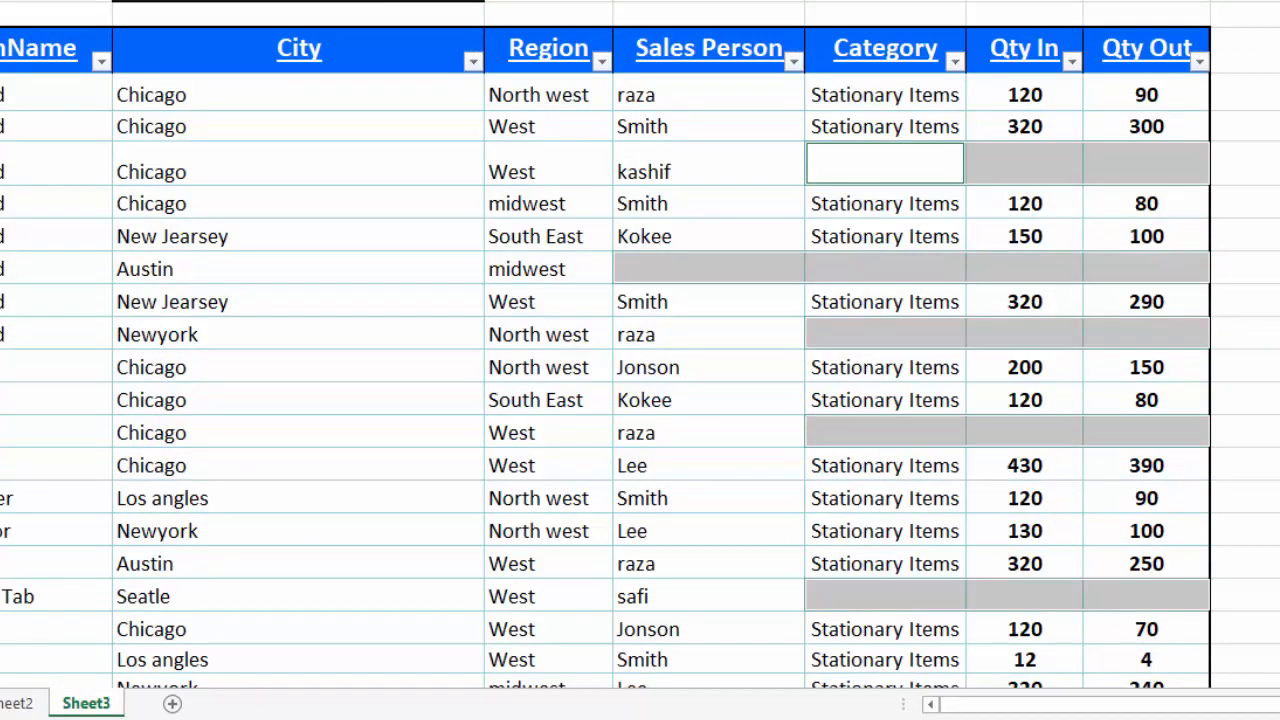
# Fill all the selected blank cells at once with "No Sale" and check the filled rows.
pyautogui.scroll(-5, 640, 344)
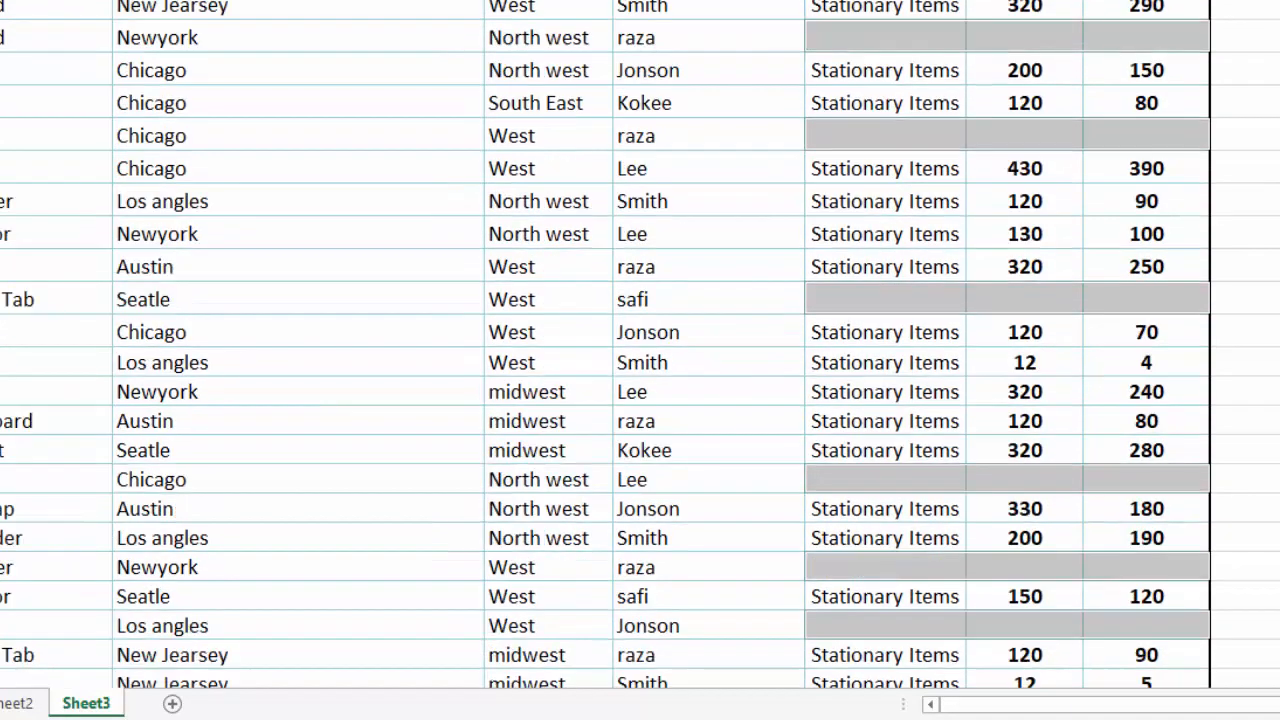
pyautogui.scroll(-6, 640, 344)
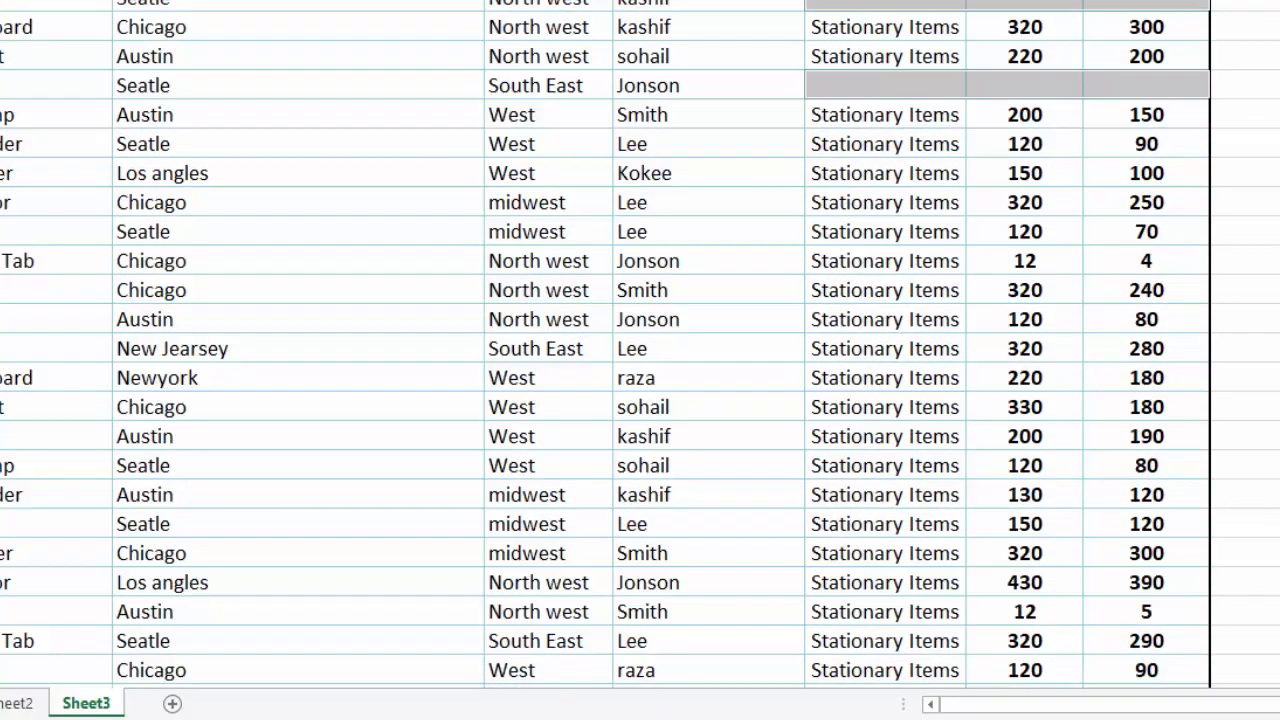
pyautogui.scroll(4, 640, 344)
pyautogui.scroll(10, 640, 344)
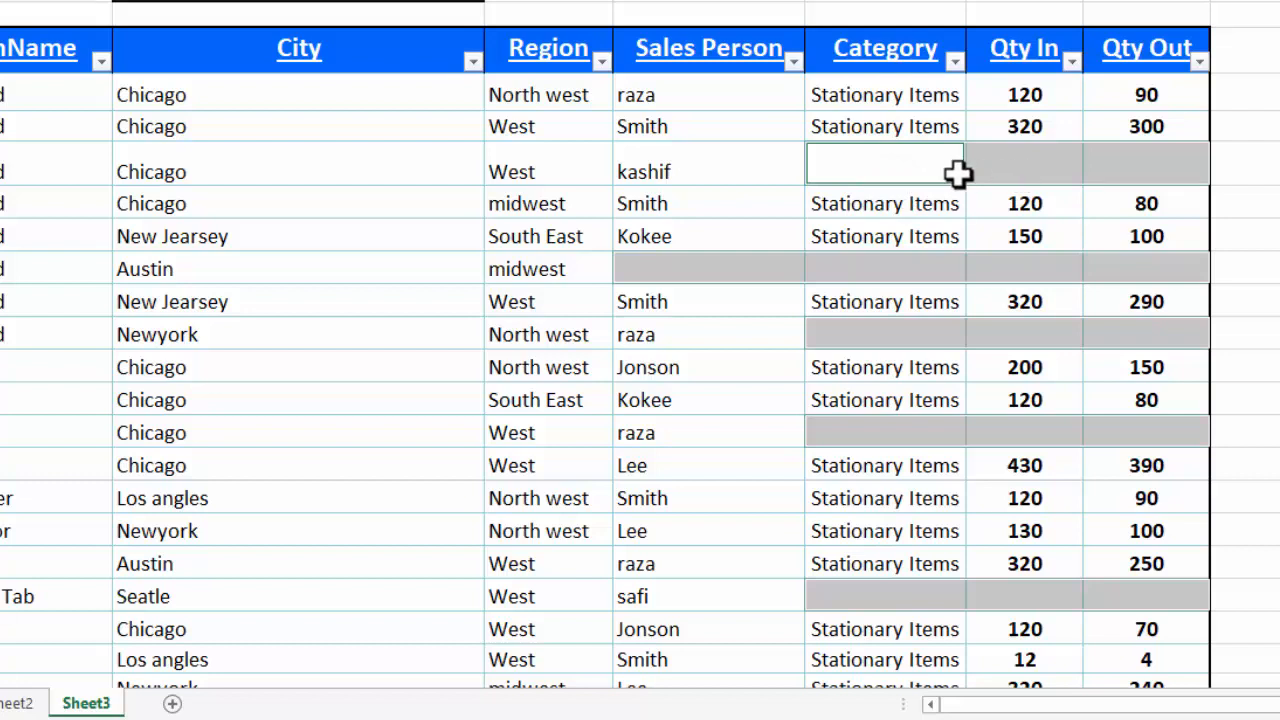
pyautogui.doubleClick(863, 167)
pyautogui.write('No S')
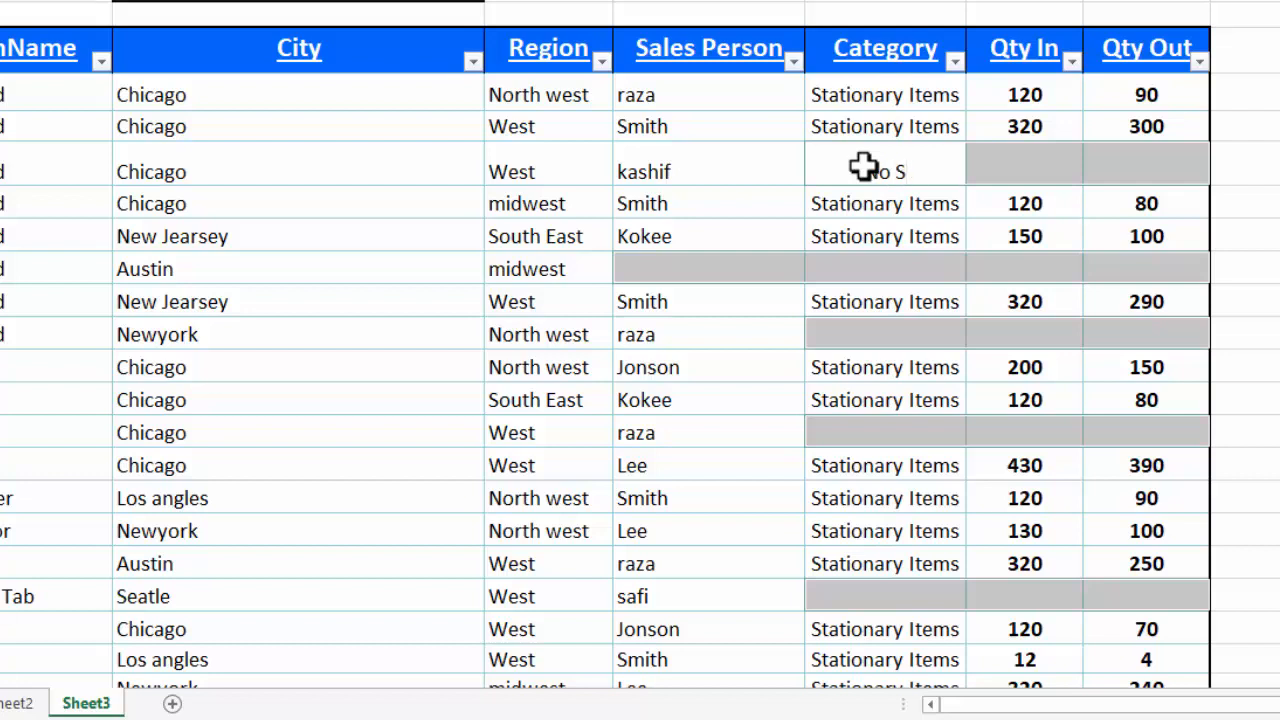
pyautogui.write('ale')
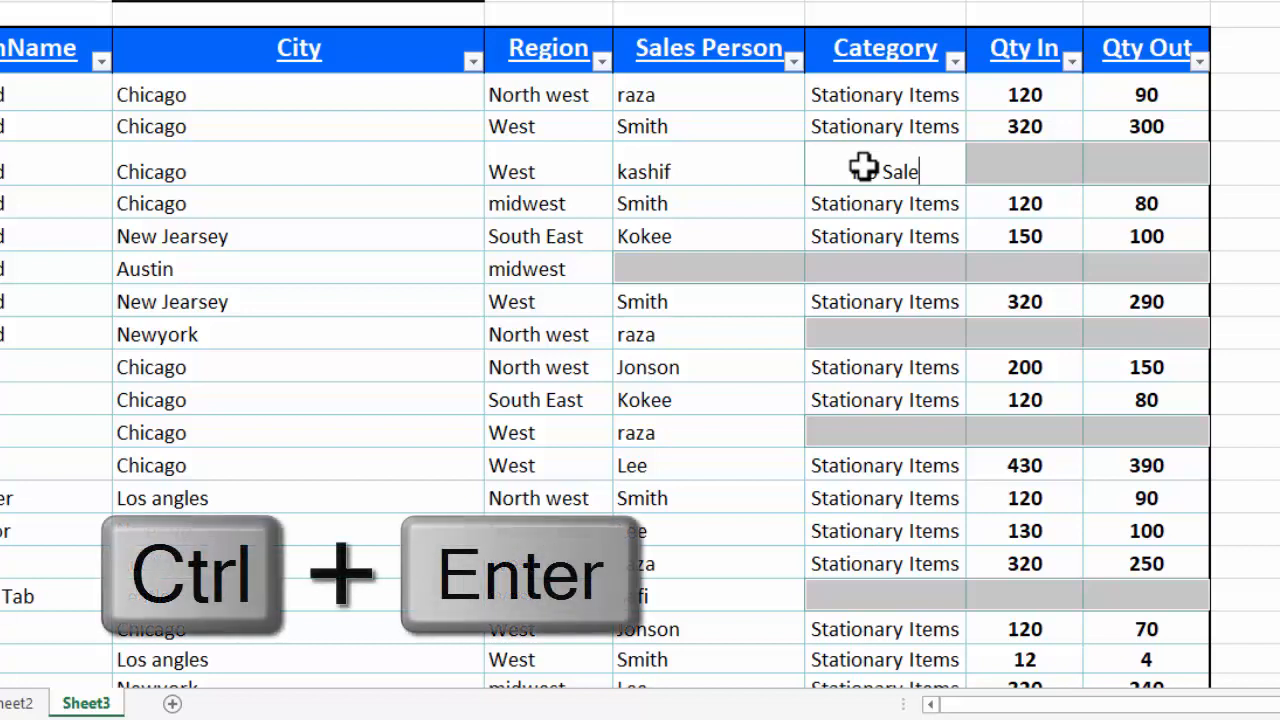
pyautogui.hotkey('ctrl', 'Return')
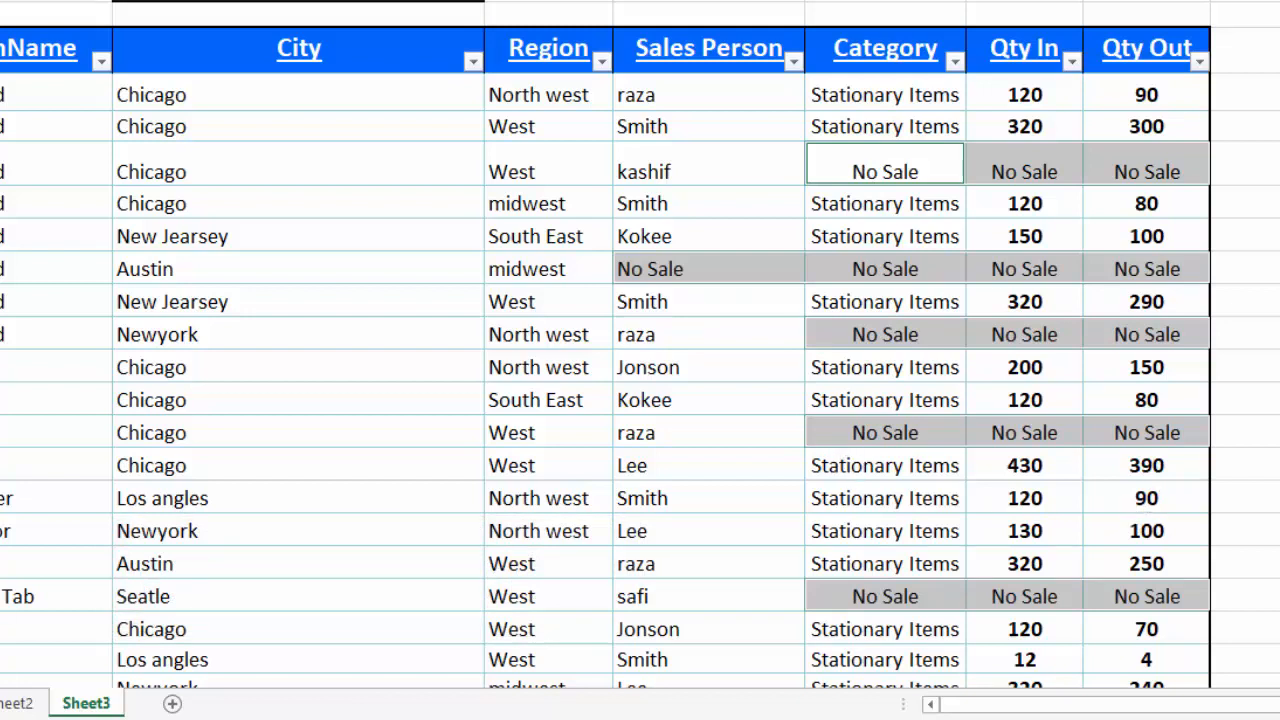
pyautogui.scroll(-5, 640, 344)
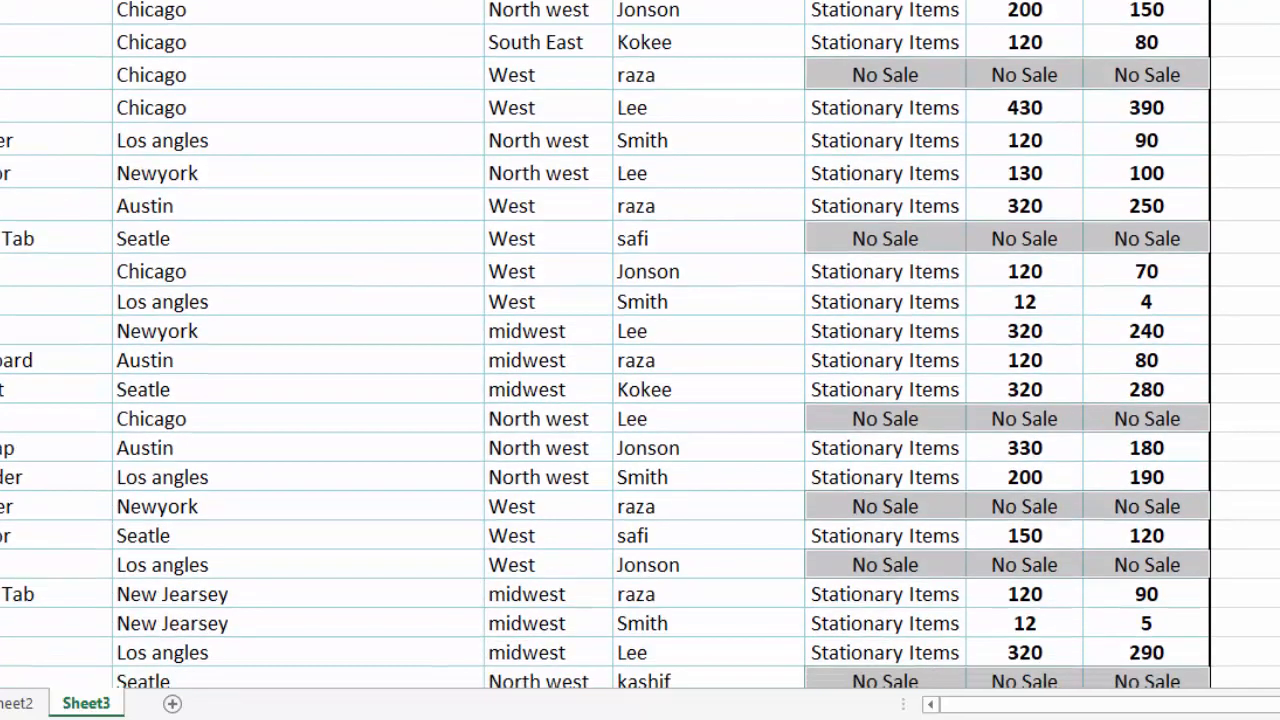
pyautogui.scroll(2, 640, 344)
pyautogui.scroll(2, 640, 350)
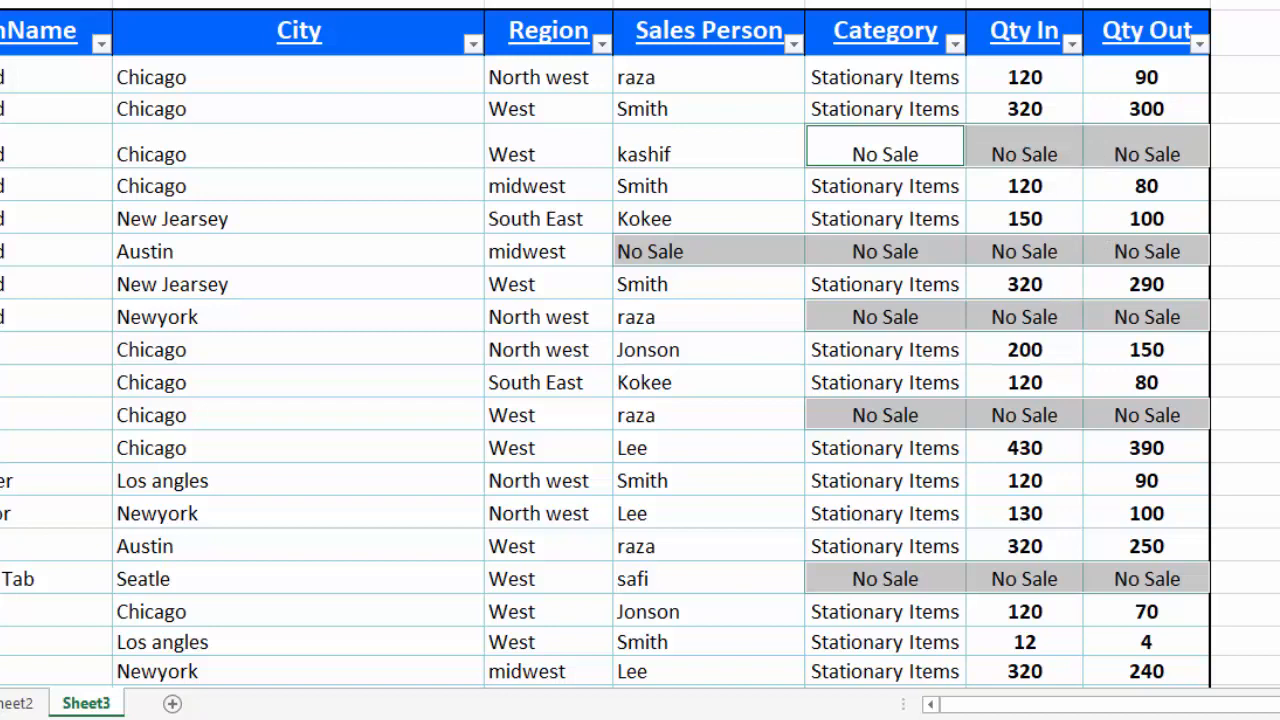
# Enlarge the font of the empty cell directly below the Qty Out column by four size increments.
pyautogui.scroll(-17, 640, 350)
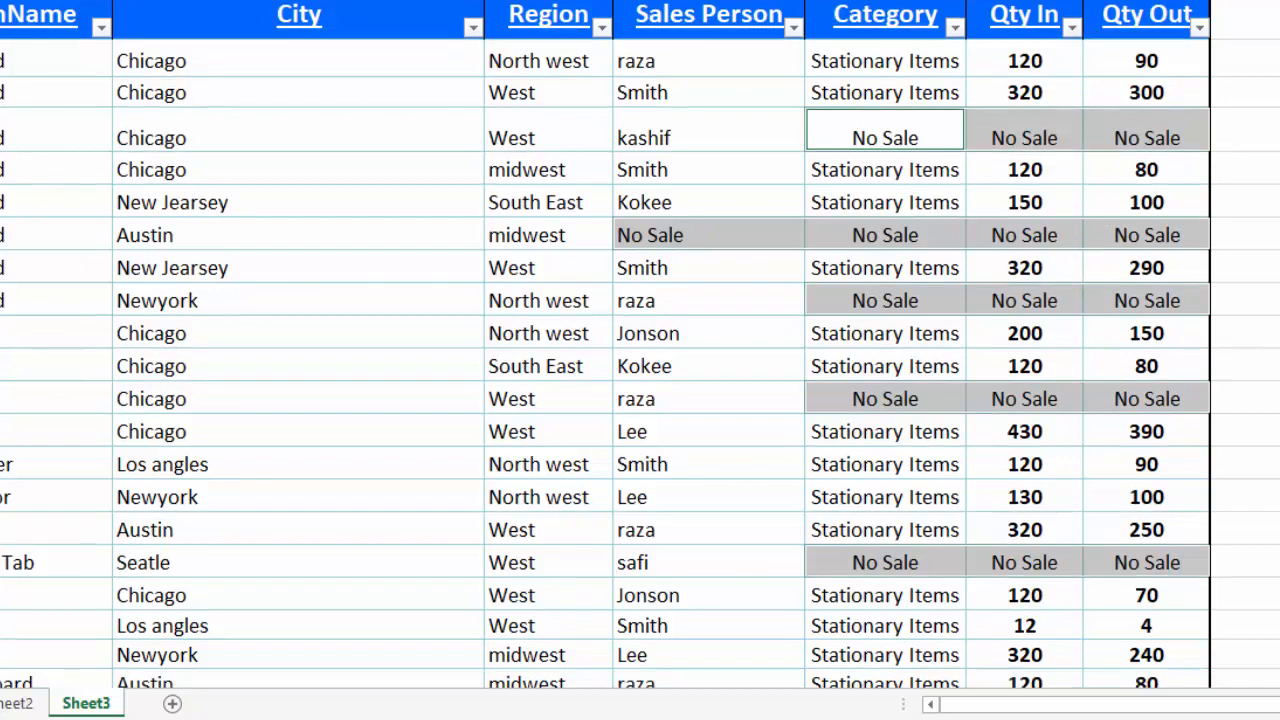
pyautogui.scroll(-17, 640, 350)
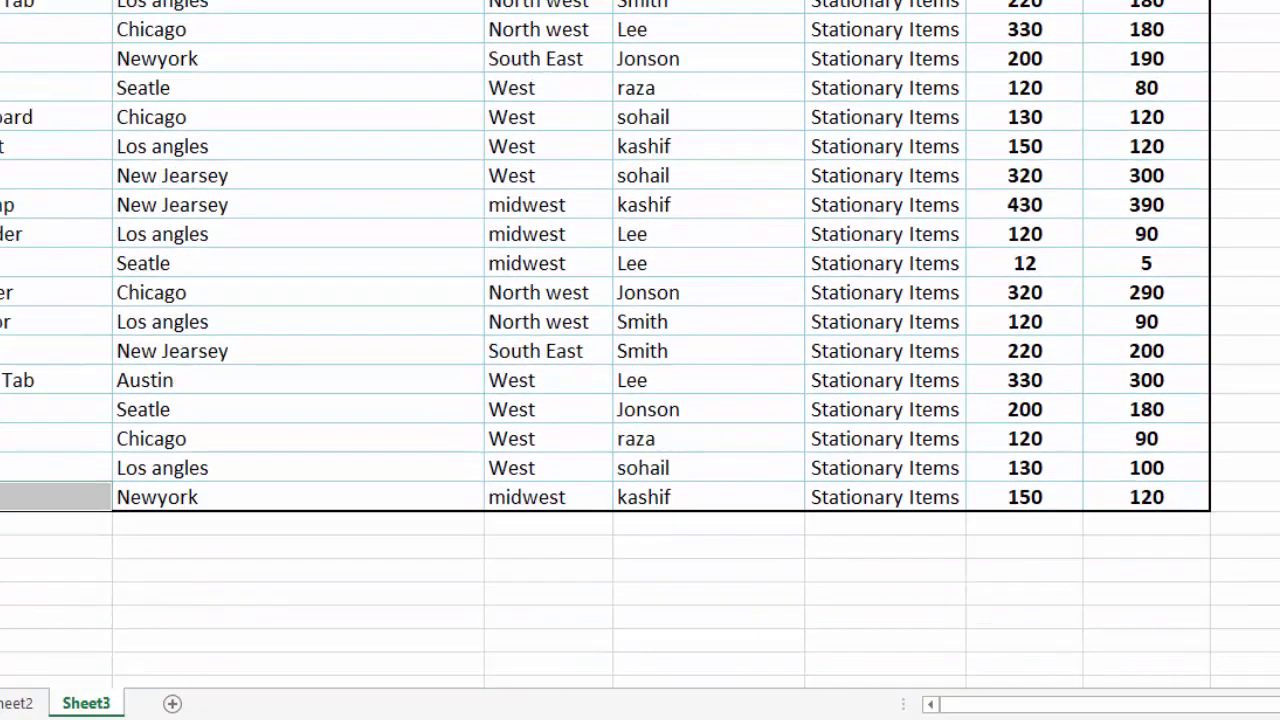
pyautogui.click(1151, 524)
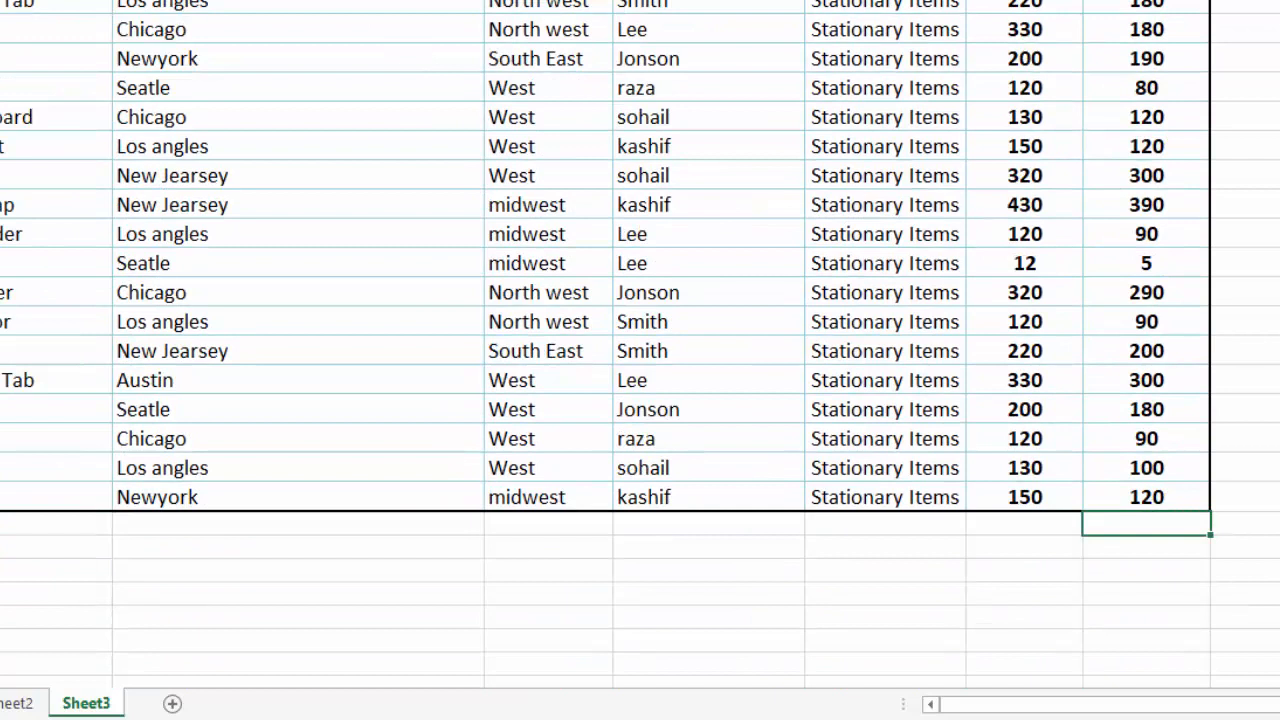
pyautogui.hotkey('ctrl', 'shift', '.')
pyautogui.hotkey('ctrl', 'shift', '.')
pyautogui.hotkey('ctrl', 'shift', '.')
pyautogui.hotkey('ctrl', 'shift', '.')
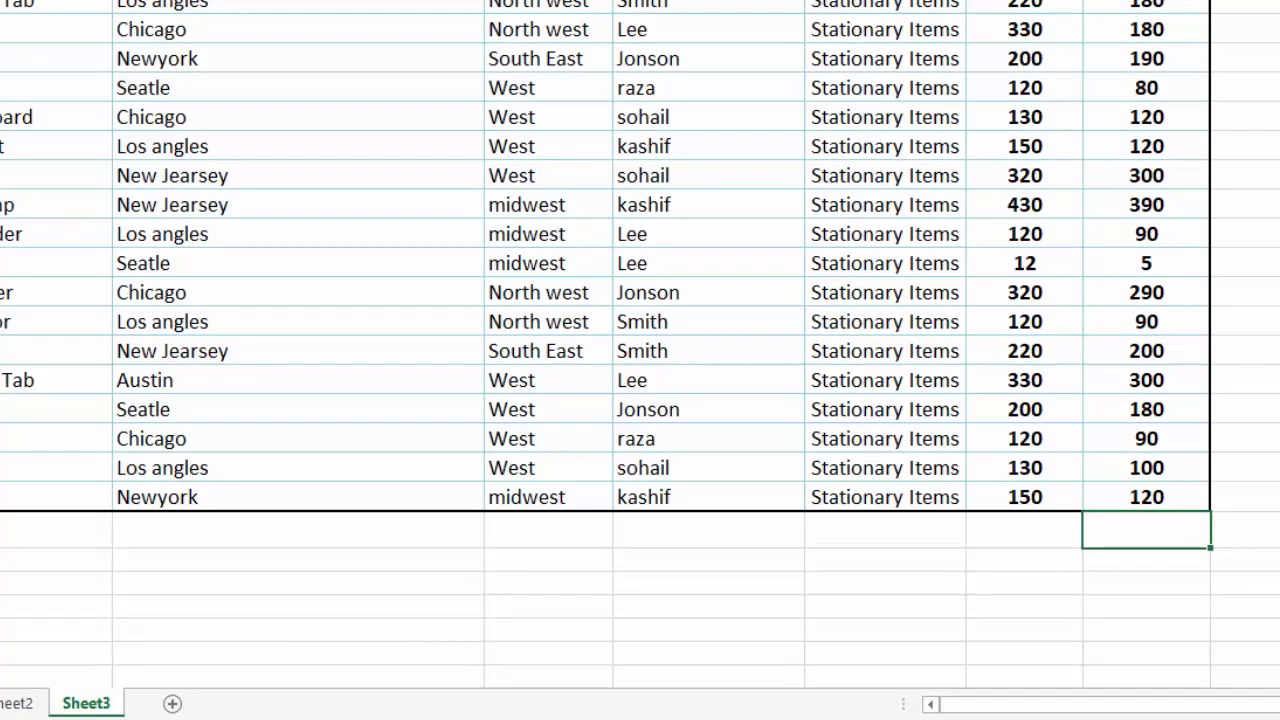
# Total the Qty Out column in the cell below it with =SUM(H9:H116), extending the suggested range up to the first data row.
pyautogui.hotkey('alt', '=')
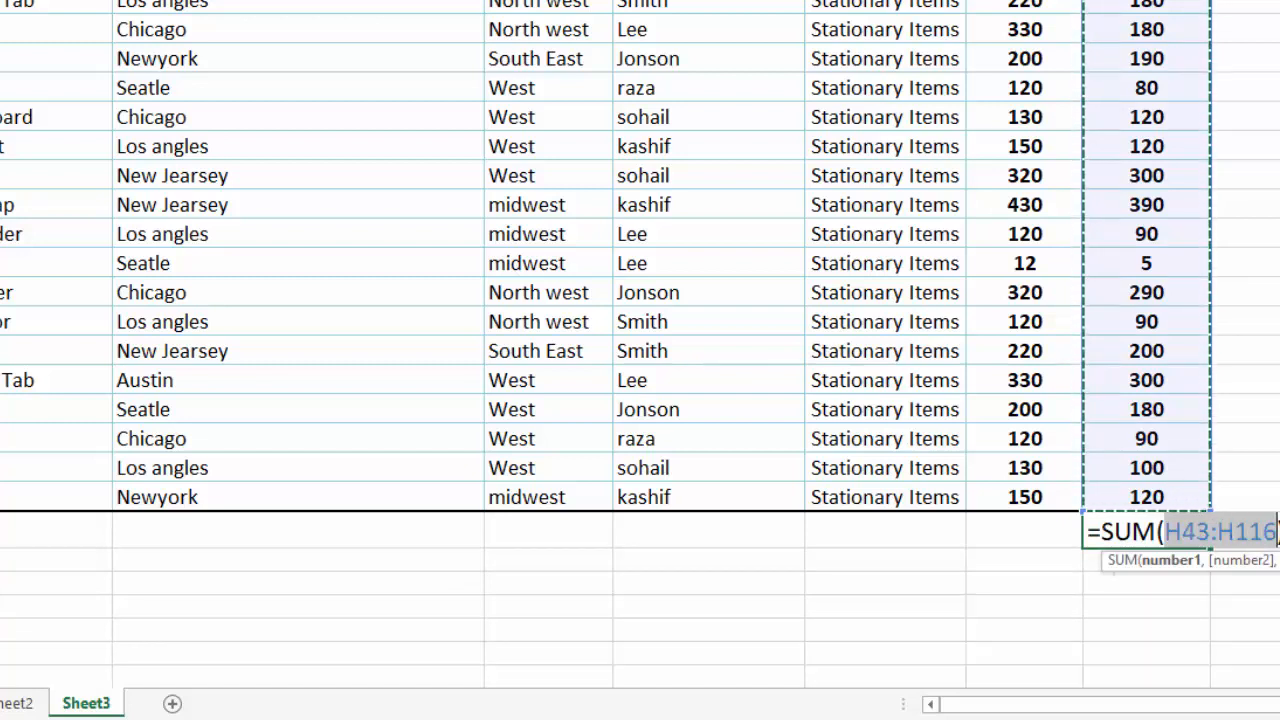
pyautogui.scroll(10, 640, 344)
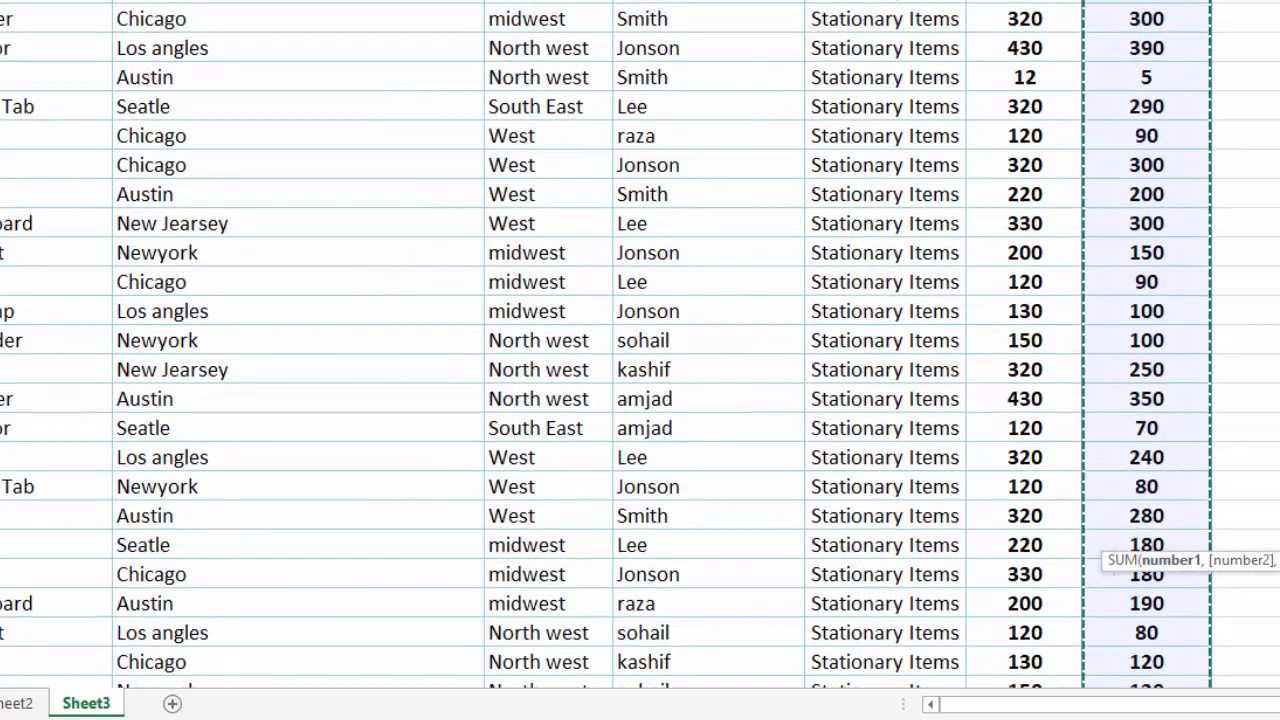
pyautogui.scroll(10, 1277, 358)
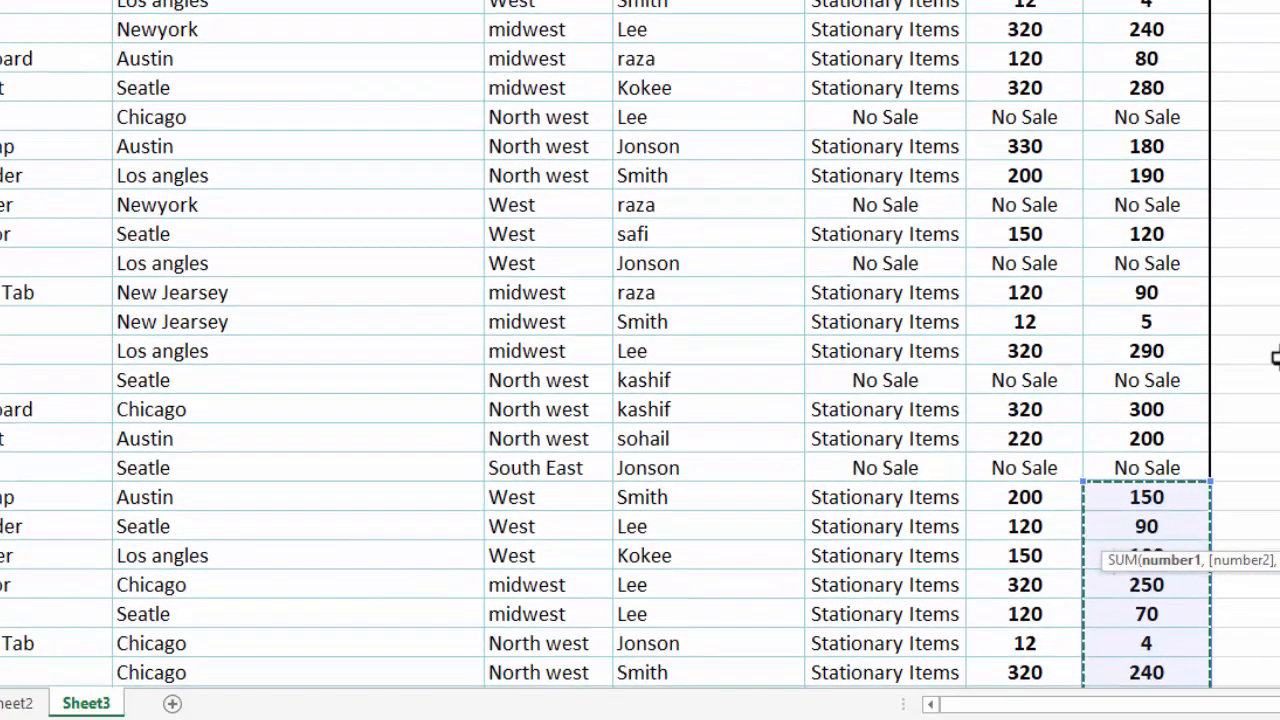
pyautogui.moveTo(1211, 482); pyautogui.dragTo(1143, 78)
pyautogui.scroll(-20, 640, 344)
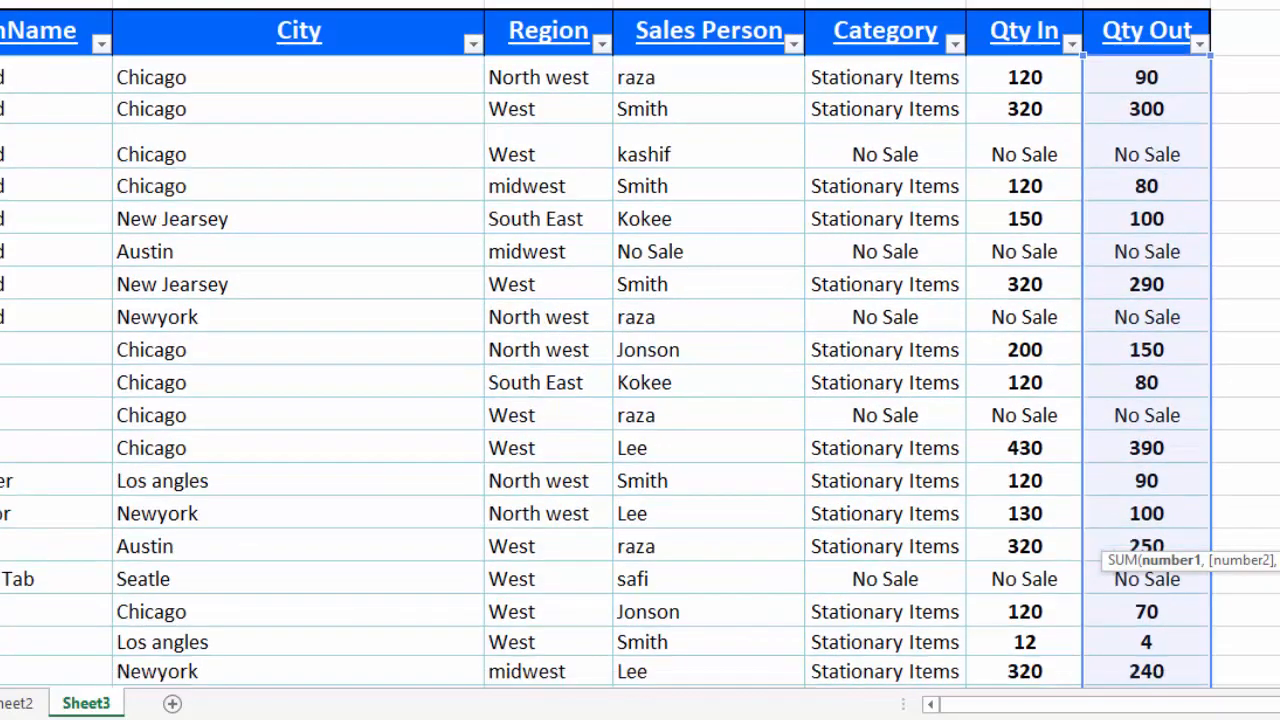
pyautogui.scroll(-6, 541, 344)
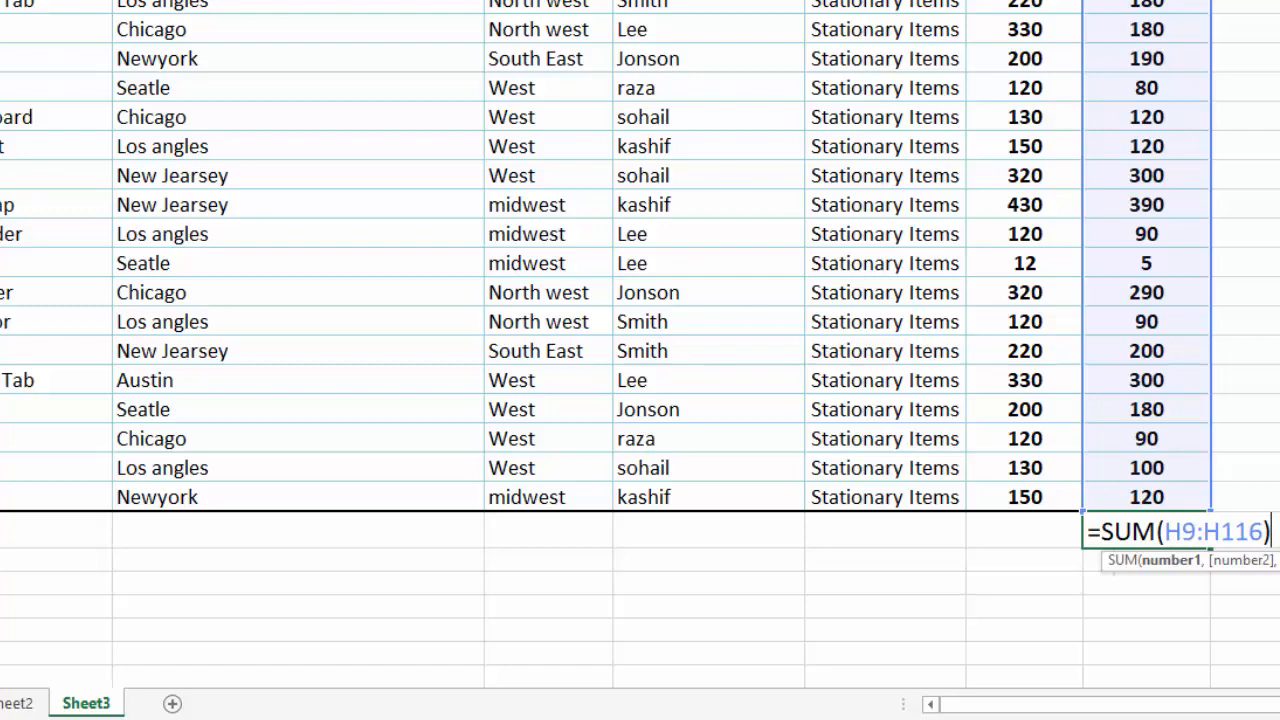
pyautogui.scroll(20, 640, 344)
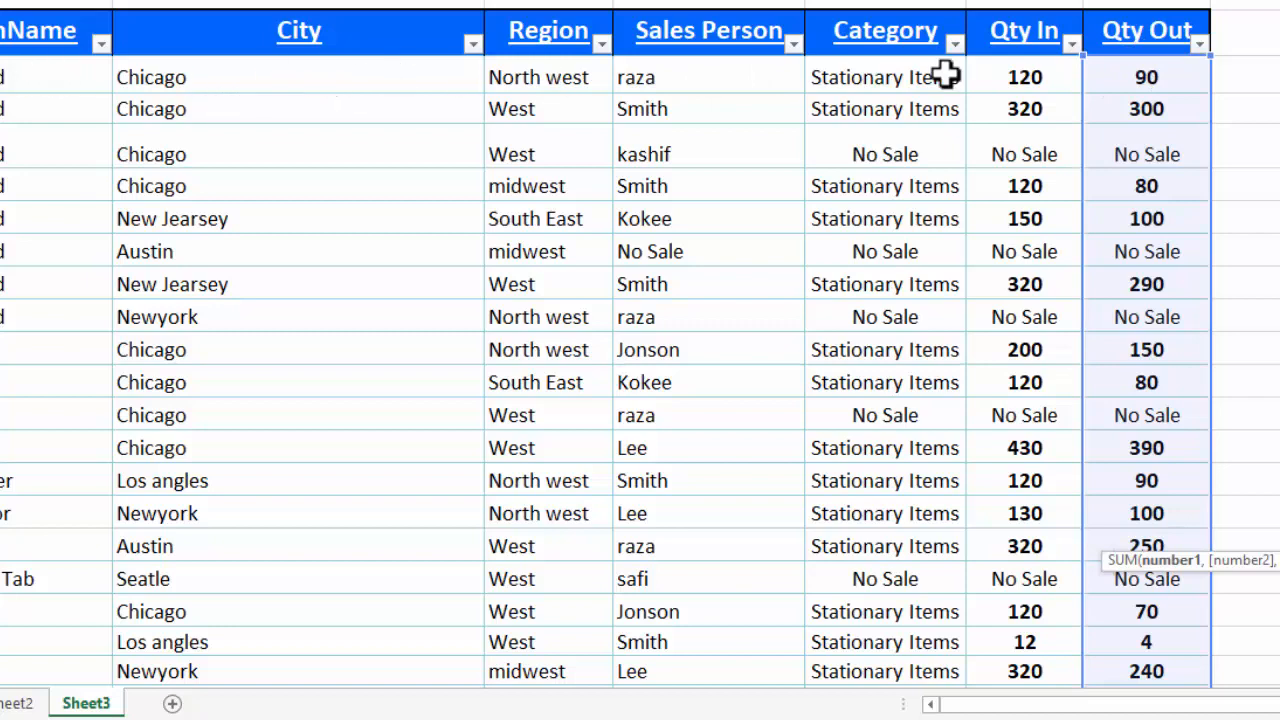
pyautogui.scroll(-20, 640, 344)
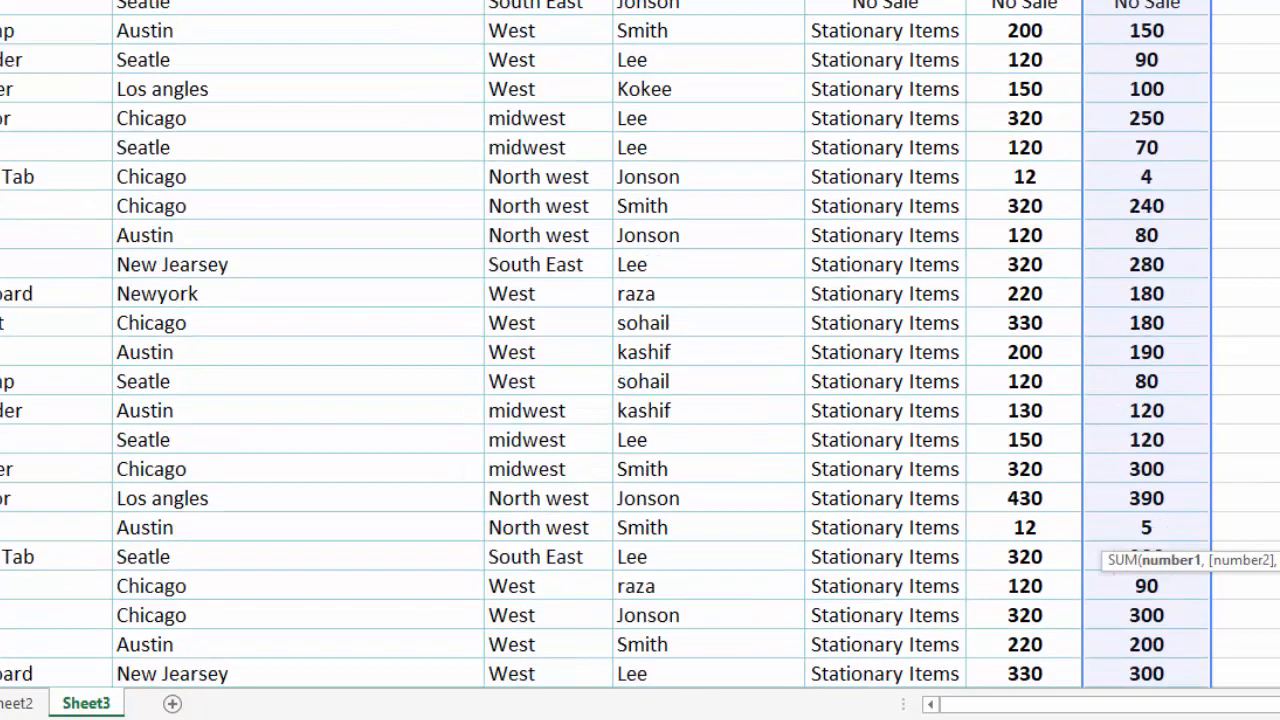
pyautogui.write(')')
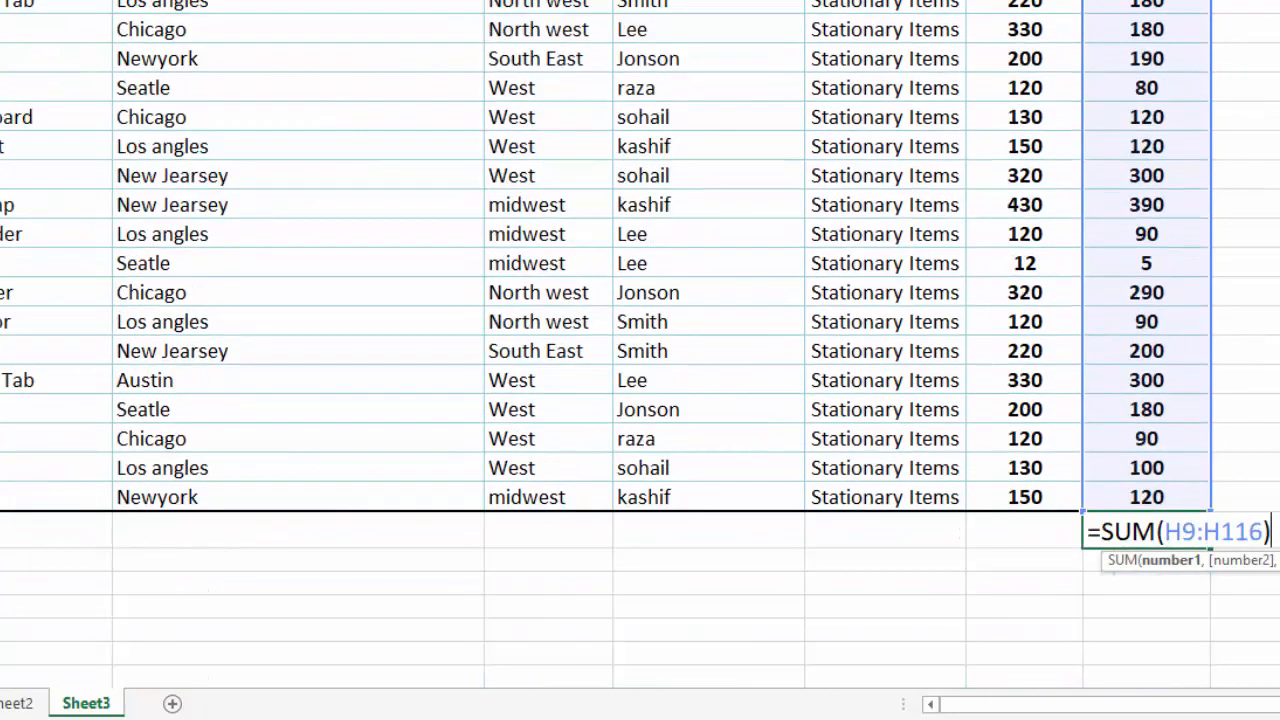
pyautogui.press('Return')
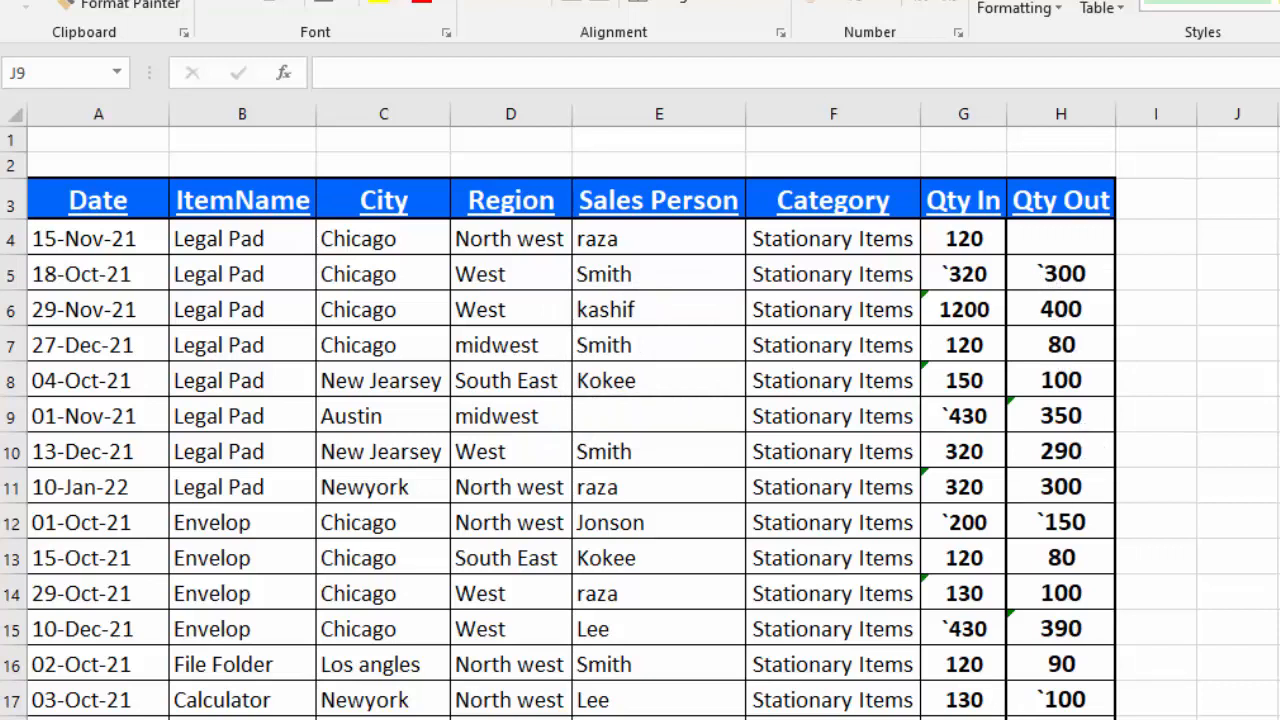
# Add AutoSum totals for the Qty In and Qty Out columns in row 19 of the smaller sales table.
pyautogui.click(963, 719)
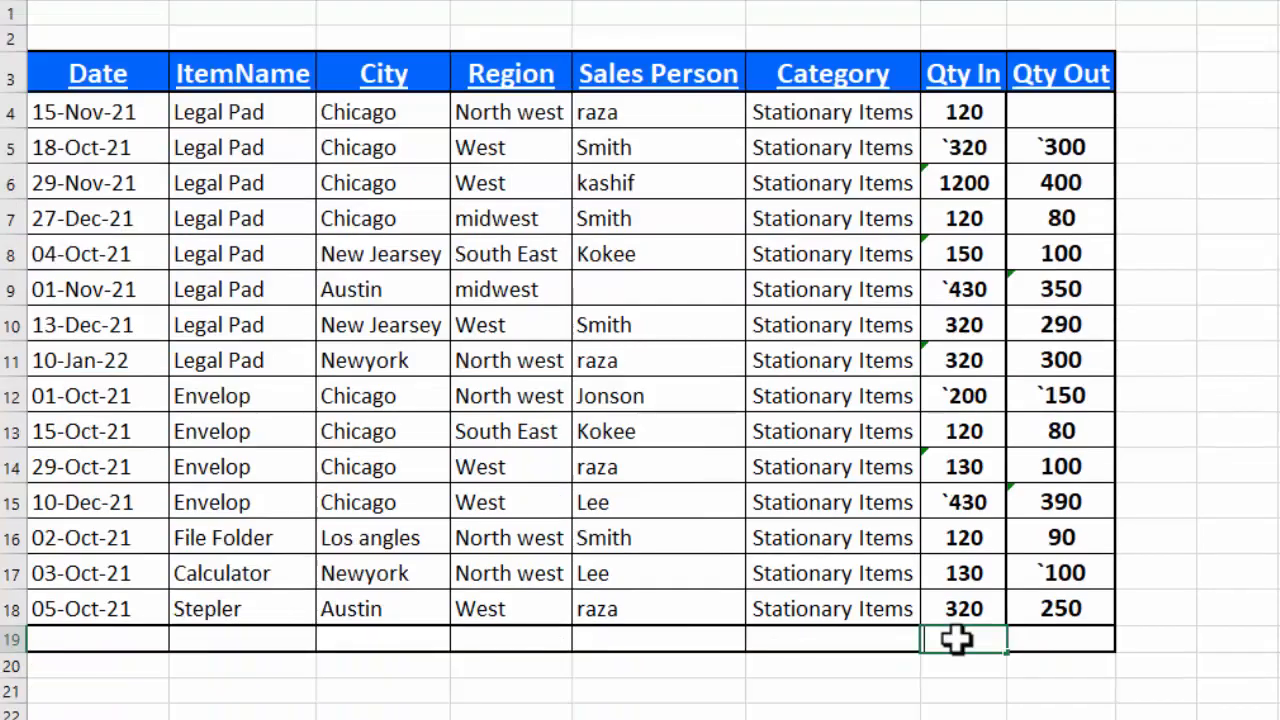
pyautogui.hotkey('alt', '=')
pyautogui.press('Return')
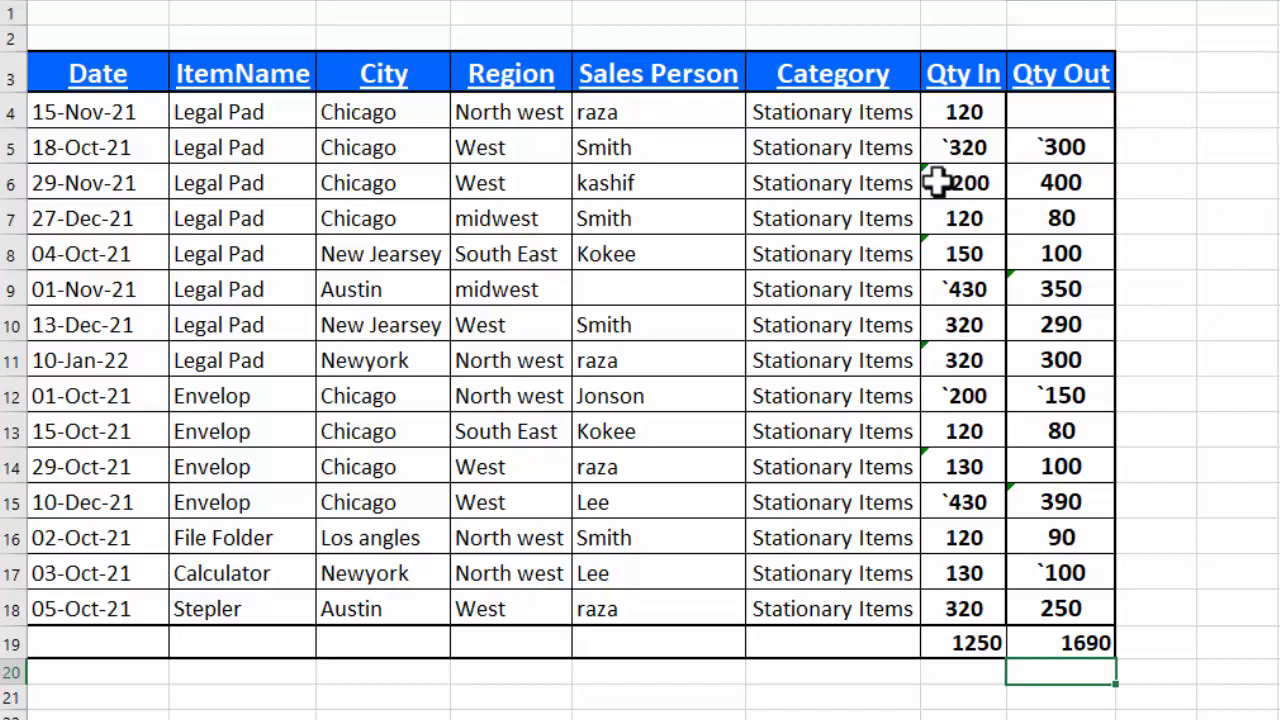
# Enter 1 in the empty cell I4 beside the table and copy that cell.
pyautogui.click(1174, 112)
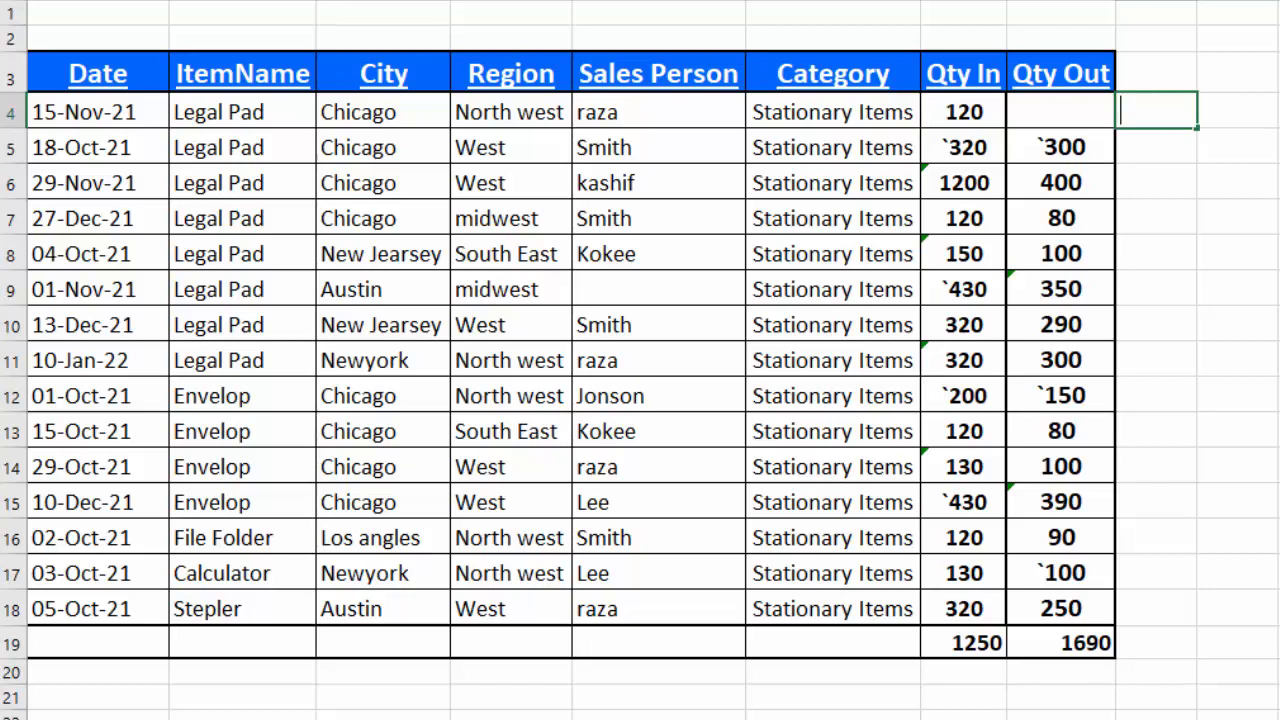
pyautogui.write('1')
pyautogui.press('Return')
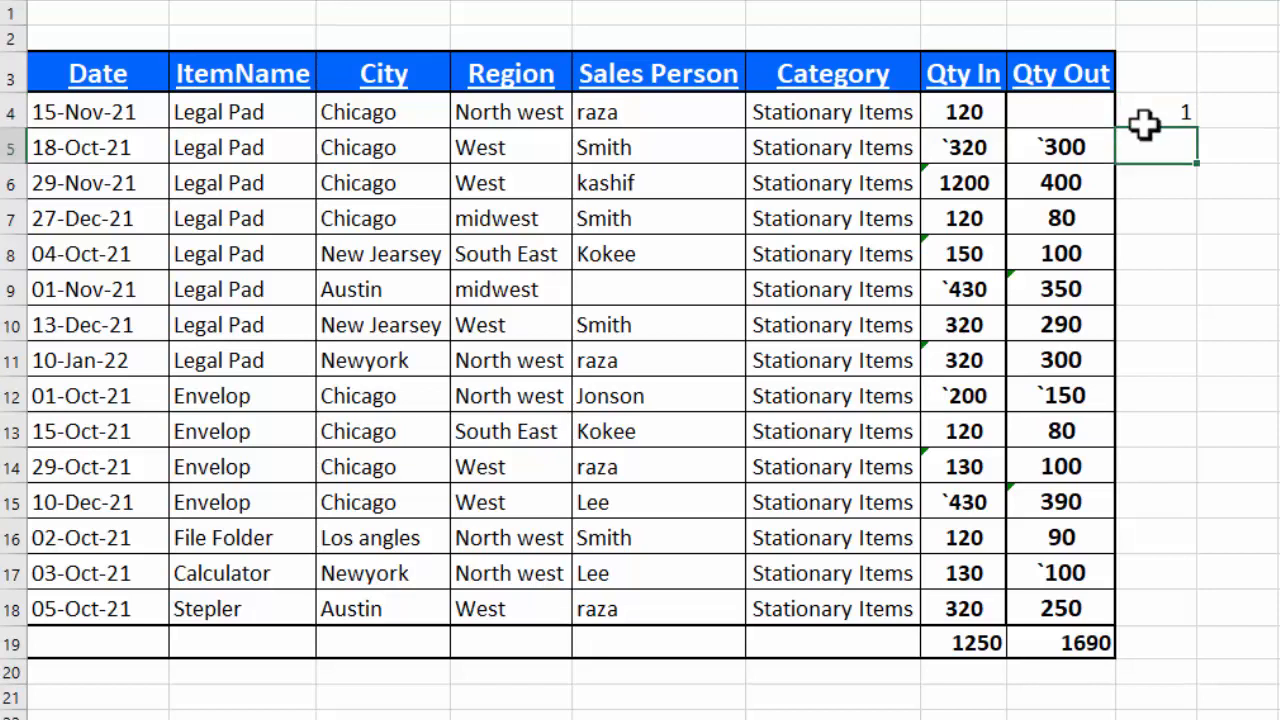
pyautogui.click(1174, 120)
pyautogui.hotkey('ctrl', 'c')
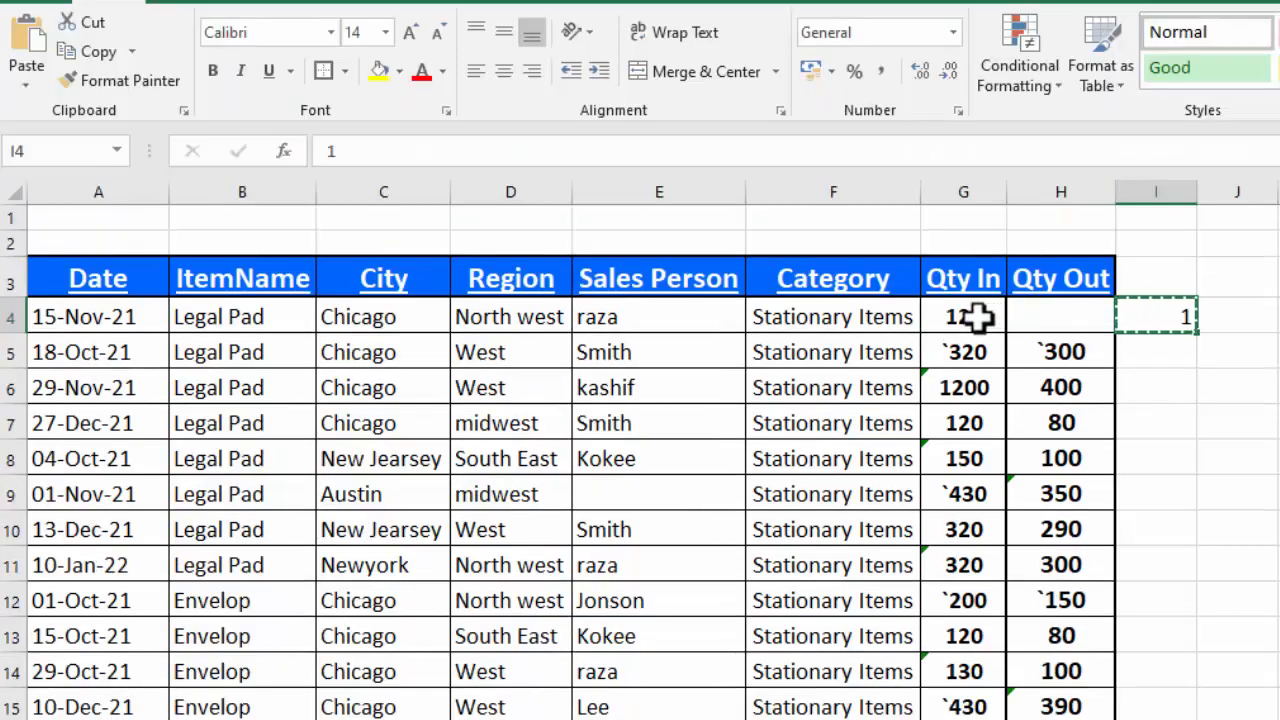
# Multiply the Qty In and Qty Out values in G4:H18 by the copied 1 using Paste Special with the Multiply operation.
pyautogui.moveTo(978, 316); pyautogui.dragTo(1040, 719)
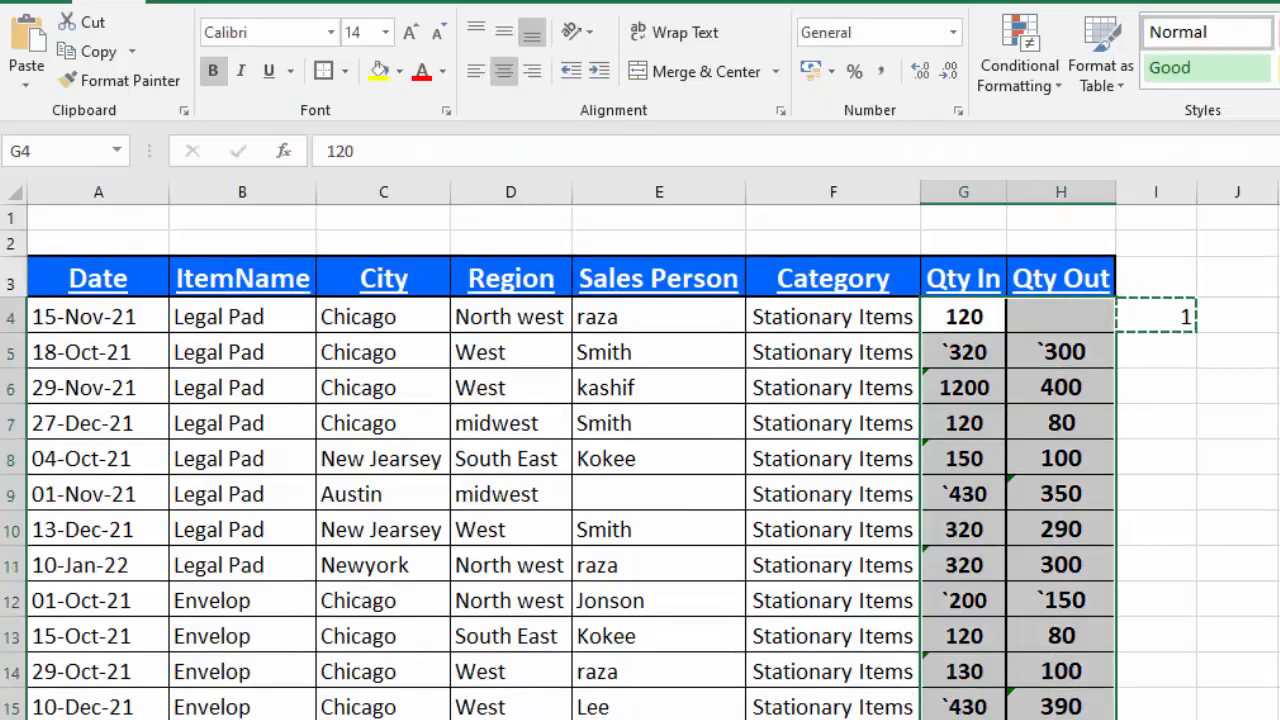
pyautogui.click(24, 90)
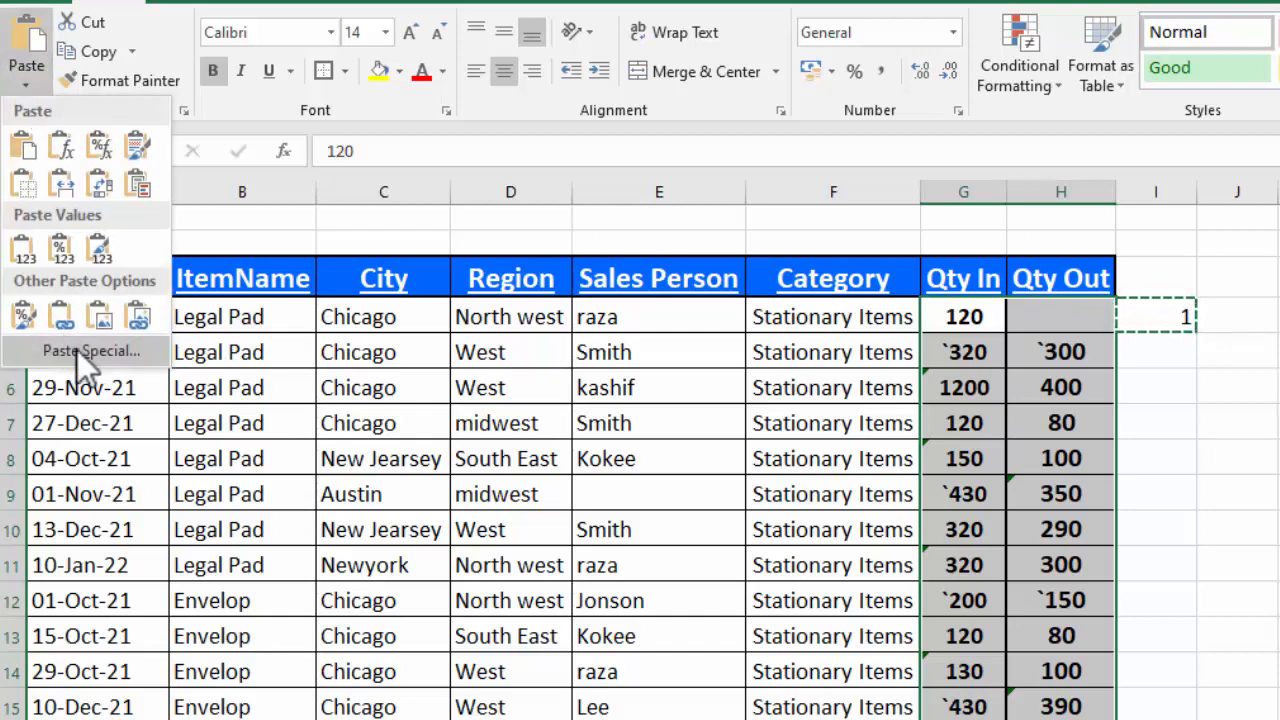
pyautogui.click(78, 350)
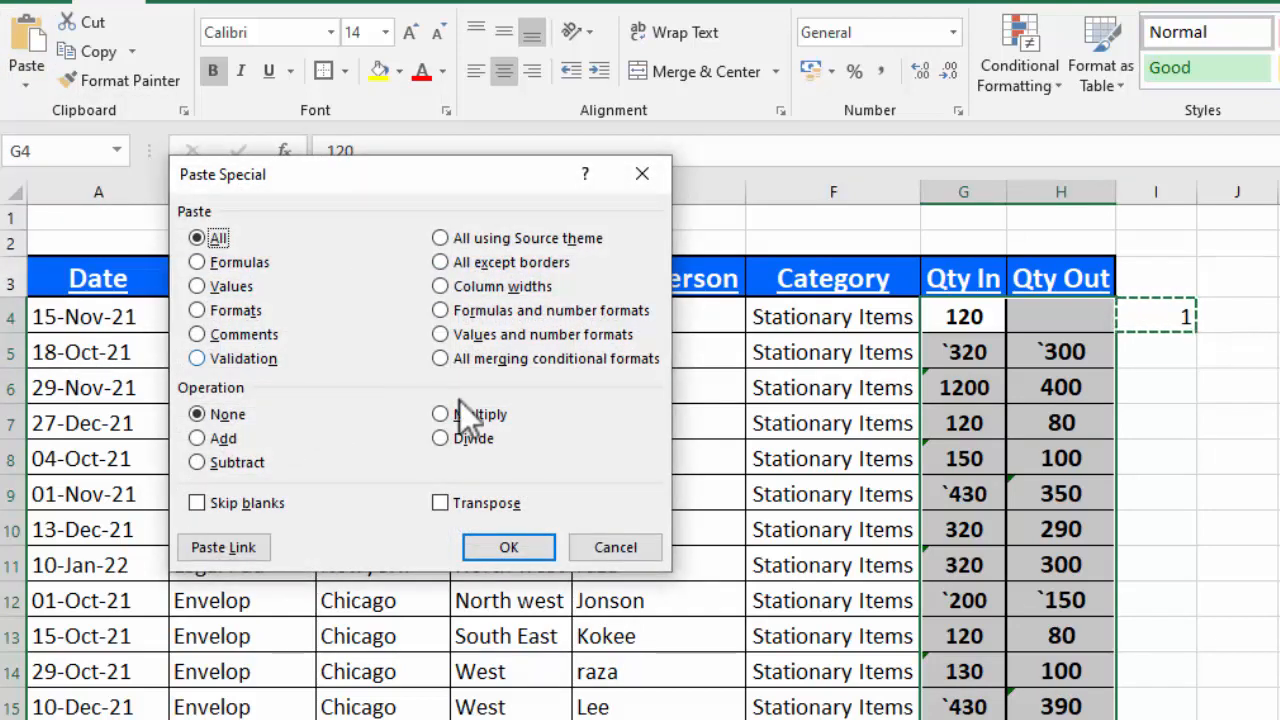
pyautogui.click(442, 413)
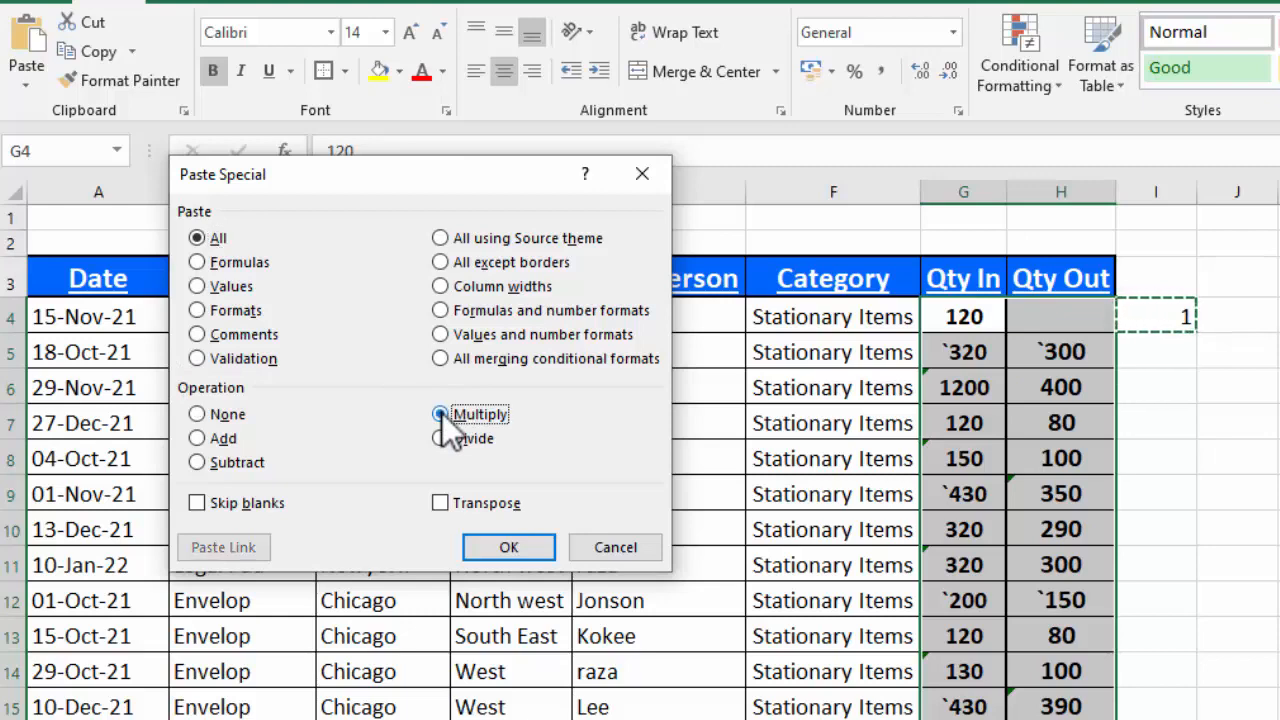
pyautogui.click(504, 550)
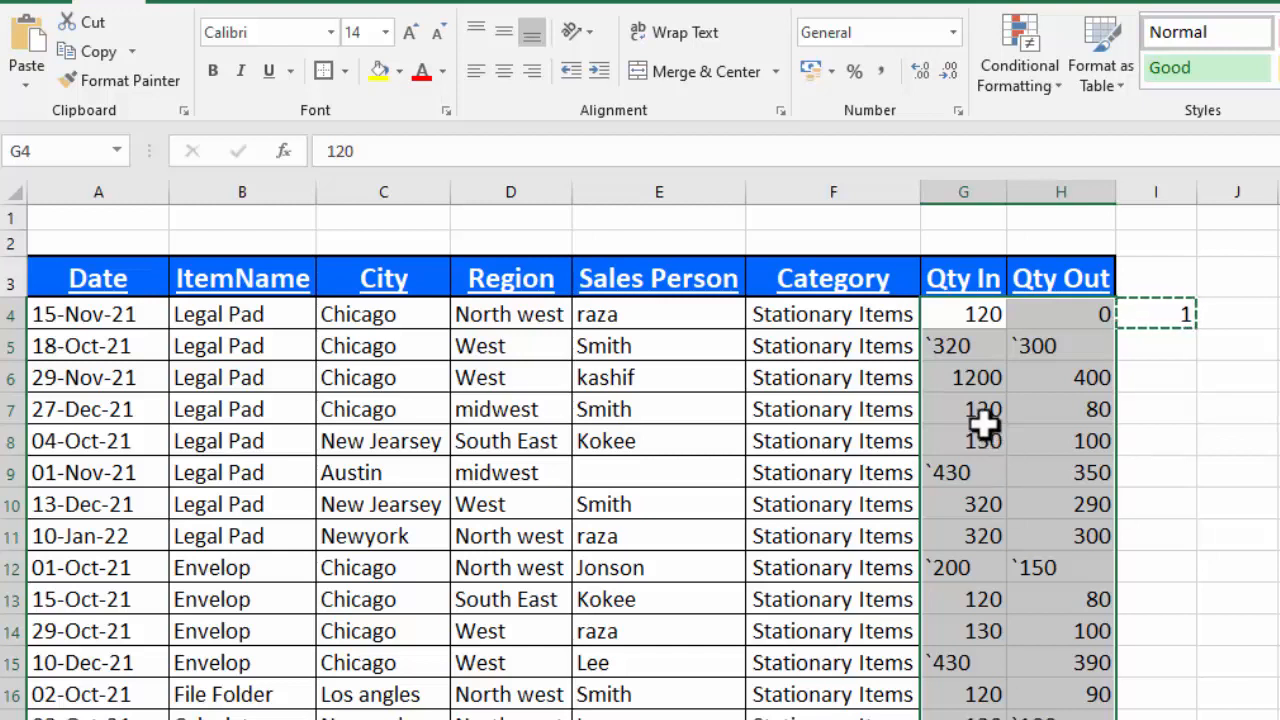
pyautogui.press('Escape')
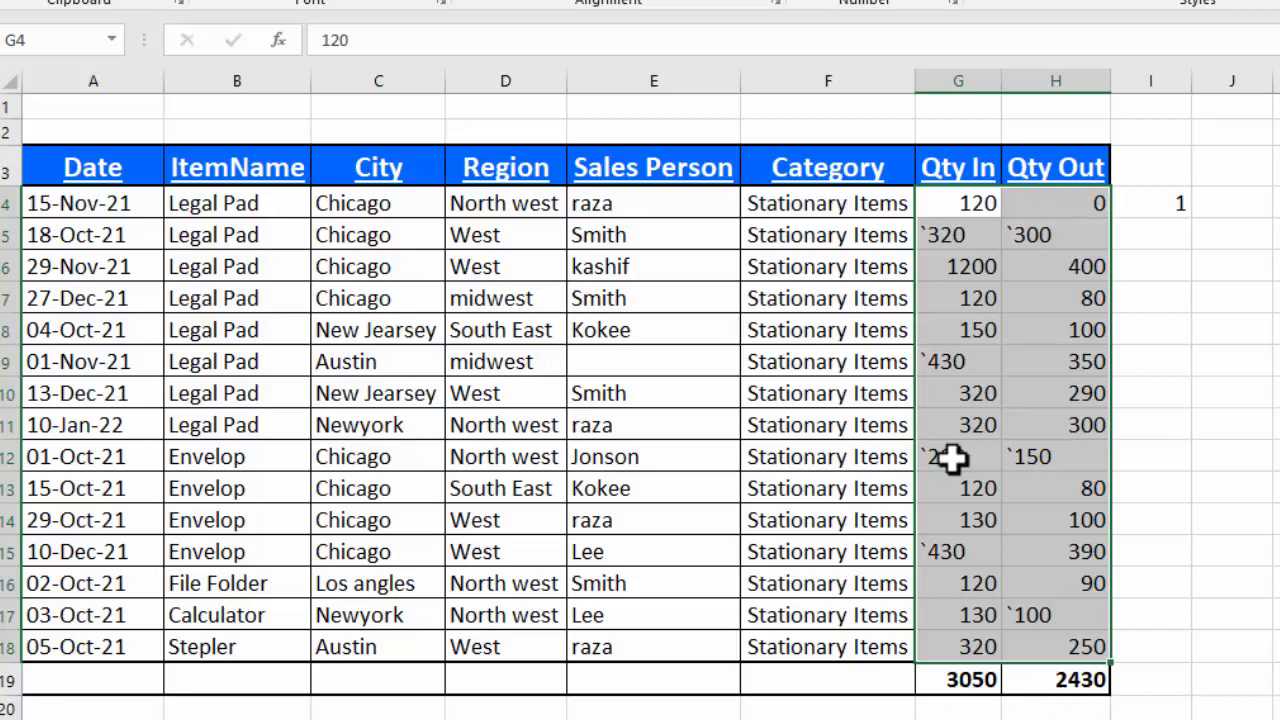
pyautogui.click(1279, 615)
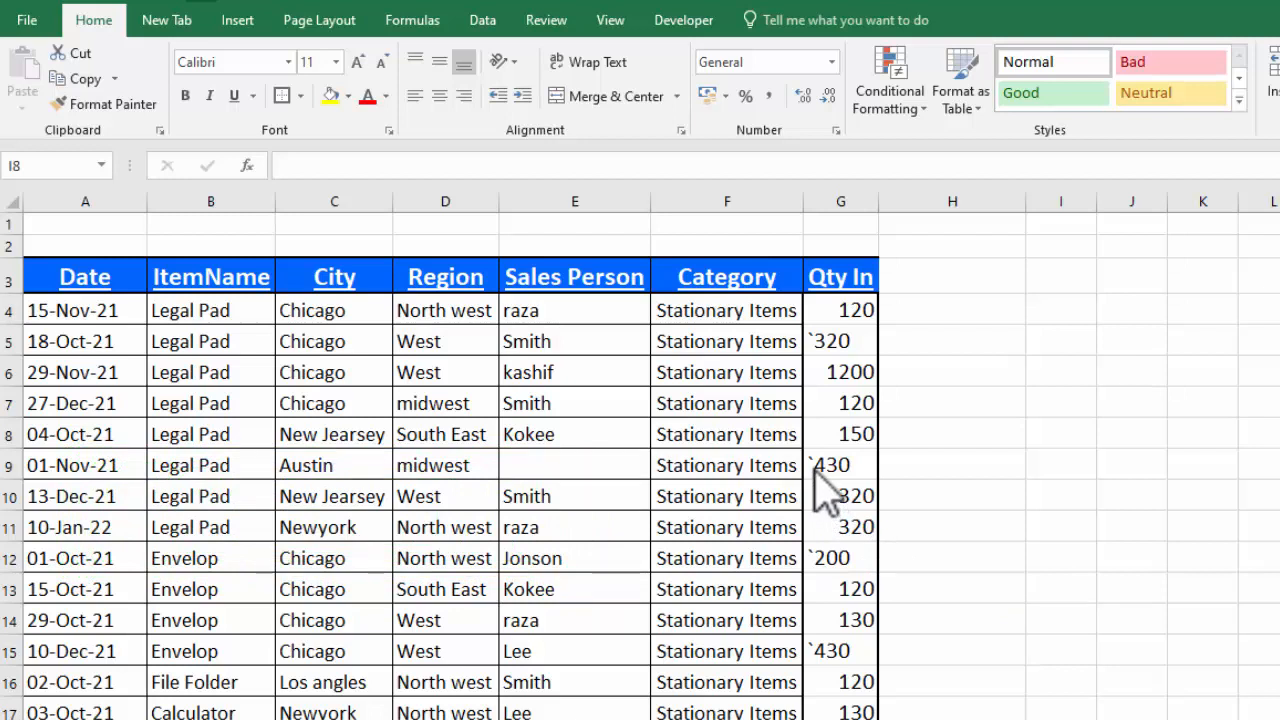
# Enter the comparison formula =1000>G4 in cell H4 beside the first Qty In value.
pyautogui.click(980, 308)
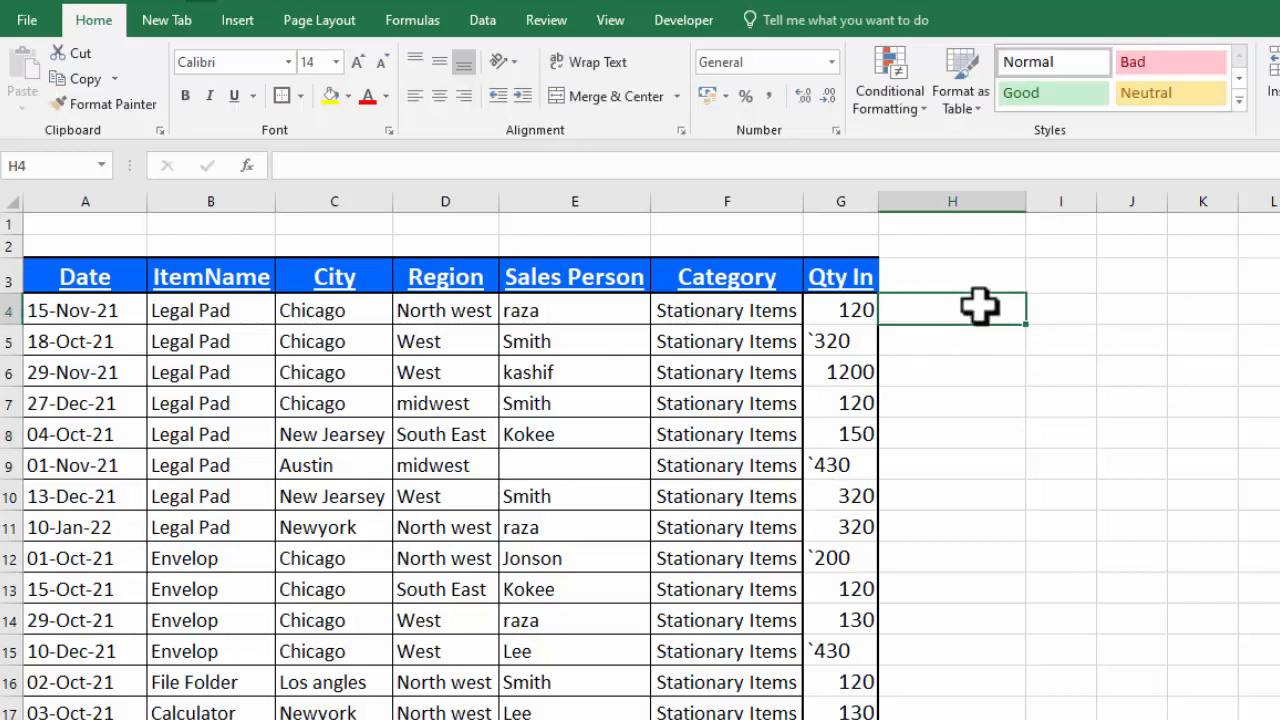
pyautogui.write('=')
pyautogui.click(838, 306)
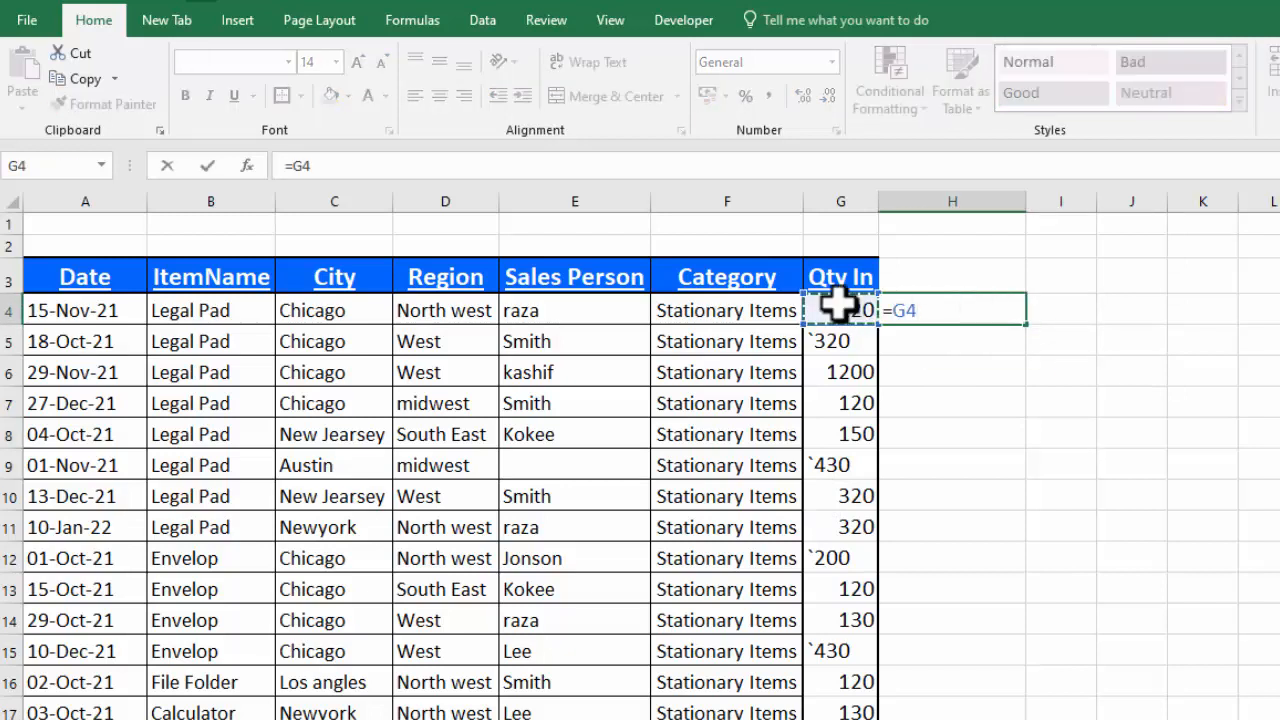
pyautogui.press('BackSpace')
pyautogui.press('BackSpace')
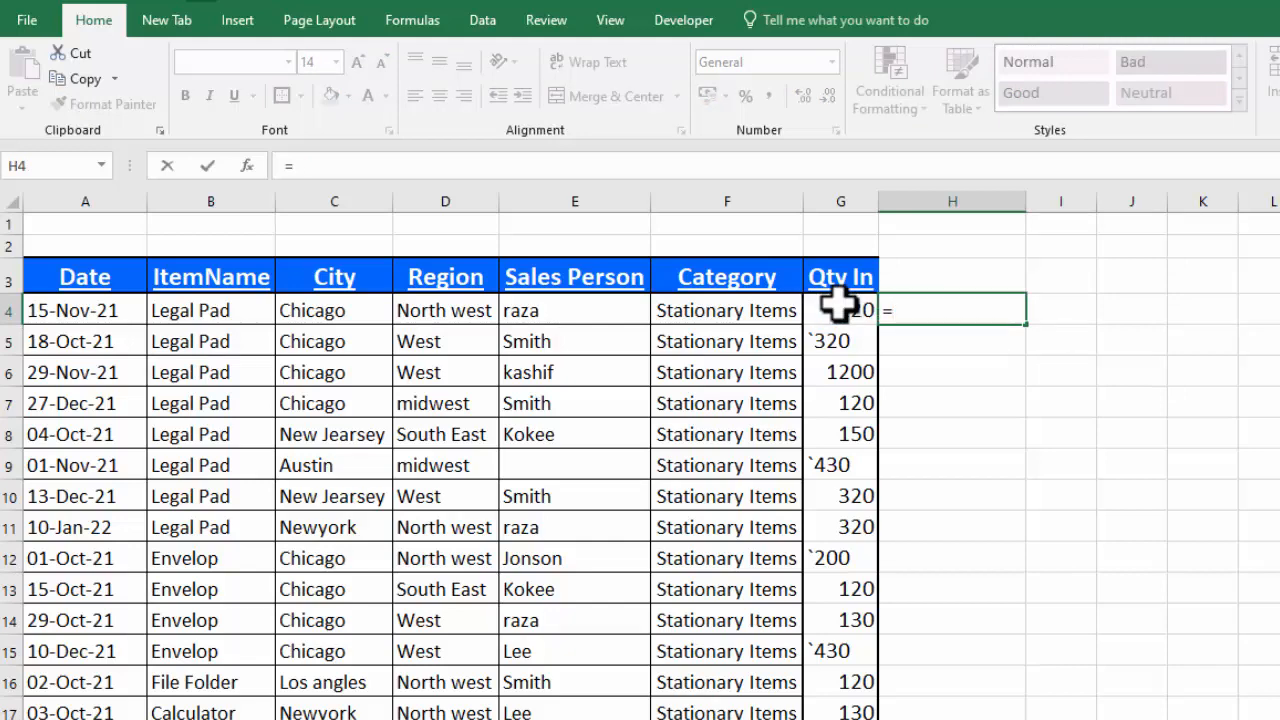
pyautogui.write('1000')
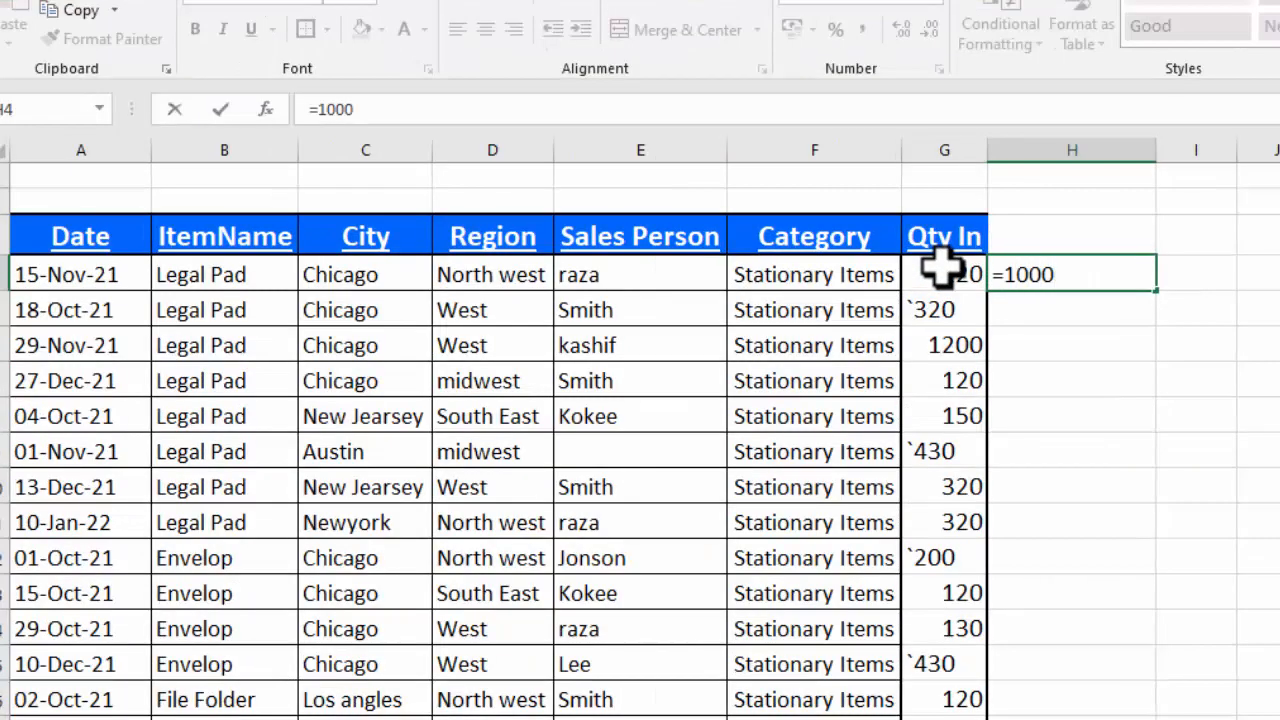
pyautogui.write('>')
pyautogui.click(940, 265)
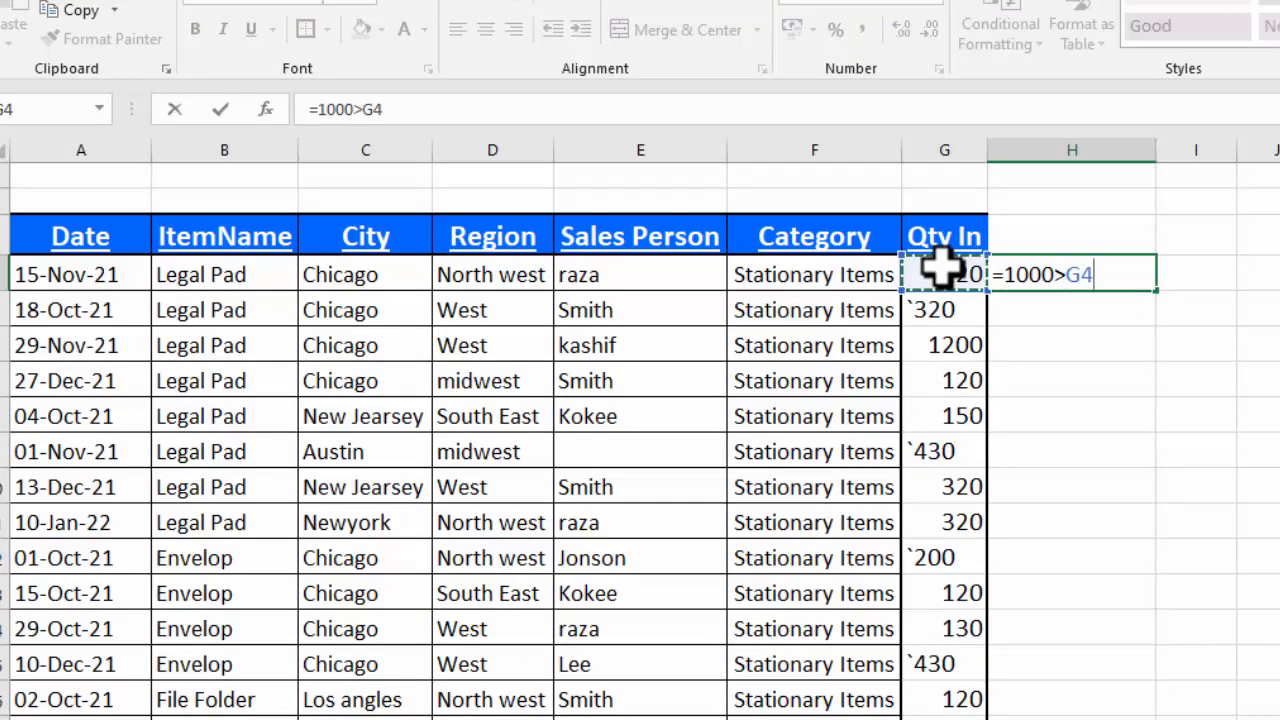
pyautogui.press('Return')
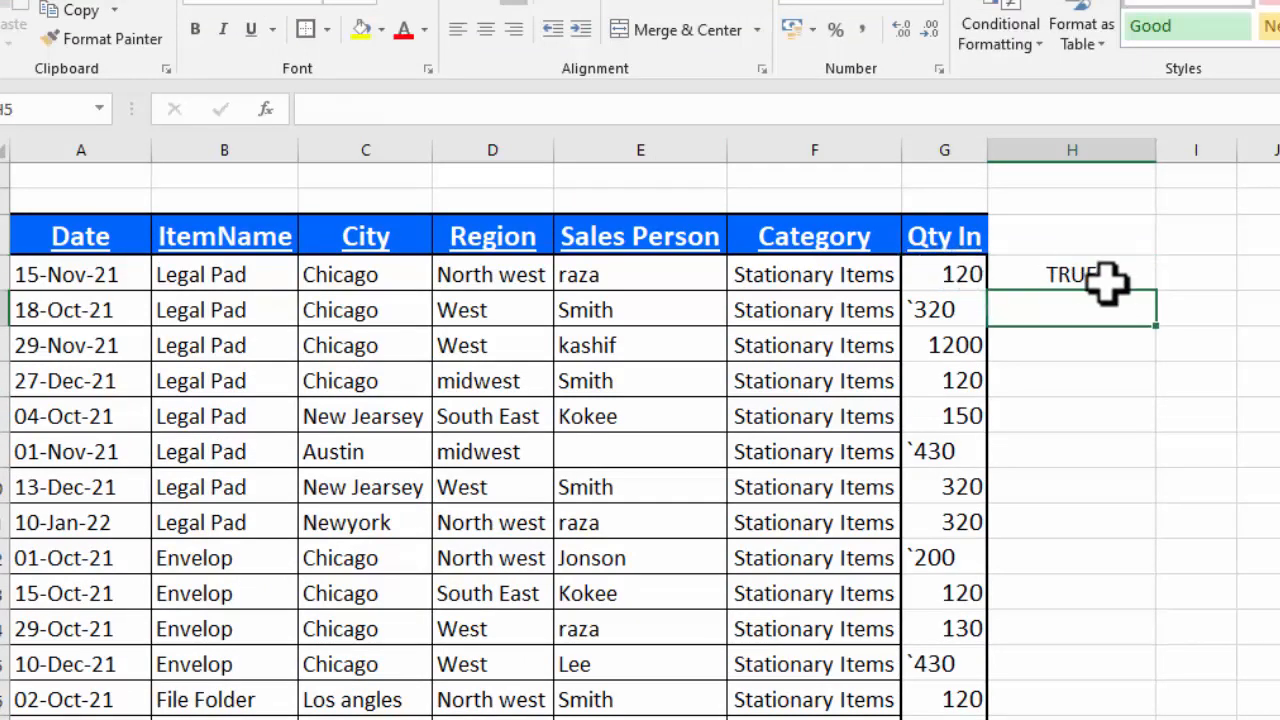
# Examine the comparison formula in cell H4 and the cell it refers to.
pyautogui.click(1107, 280)
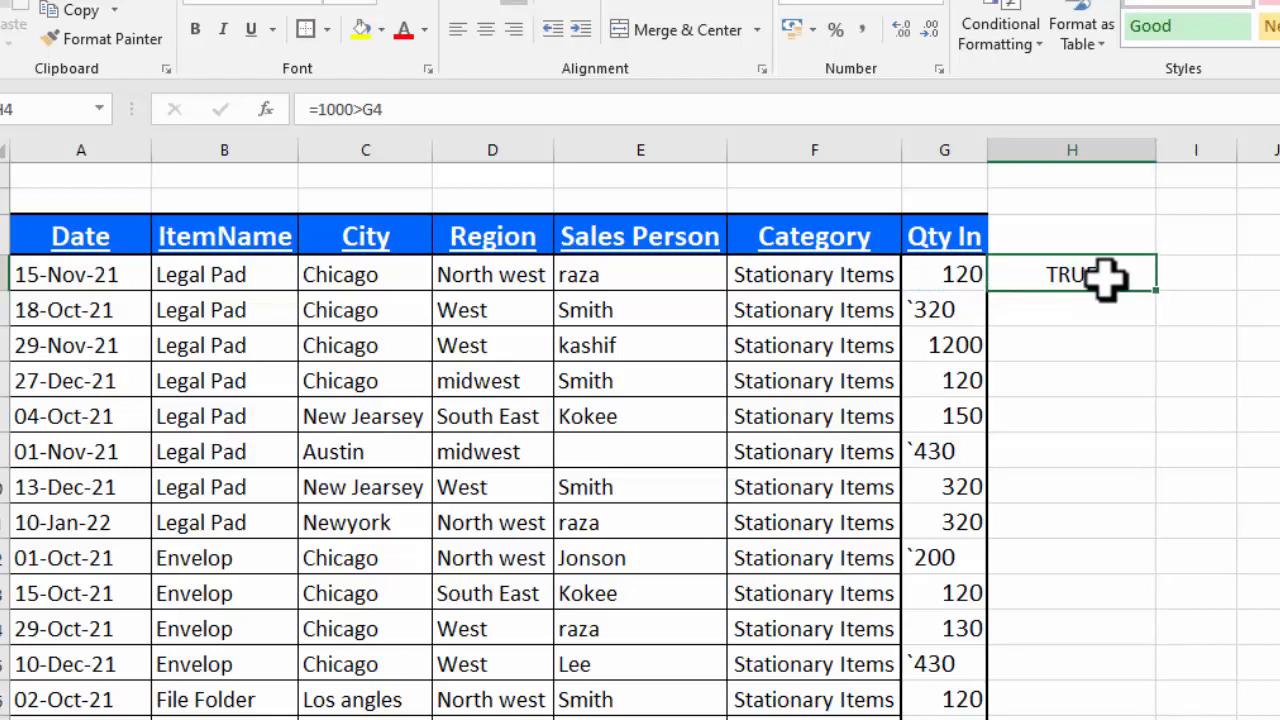
pyautogui.doubleClick(1107, 280)
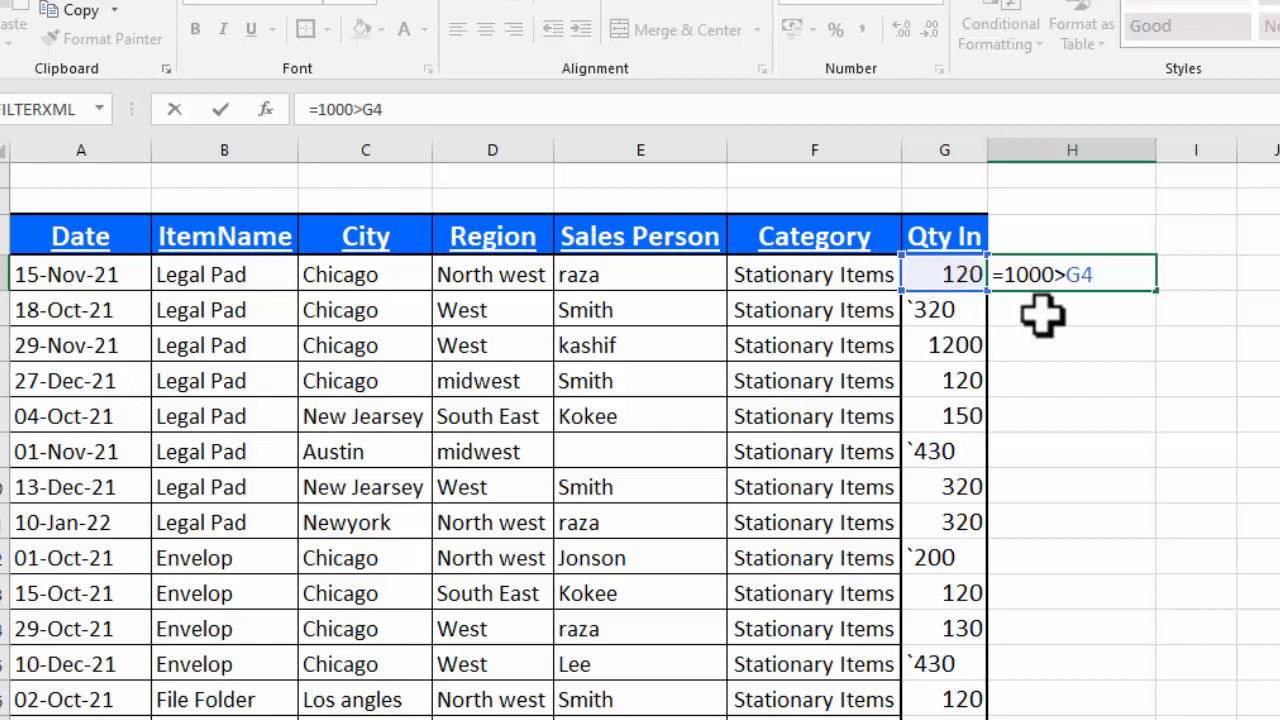
pyautogui.press('Return')
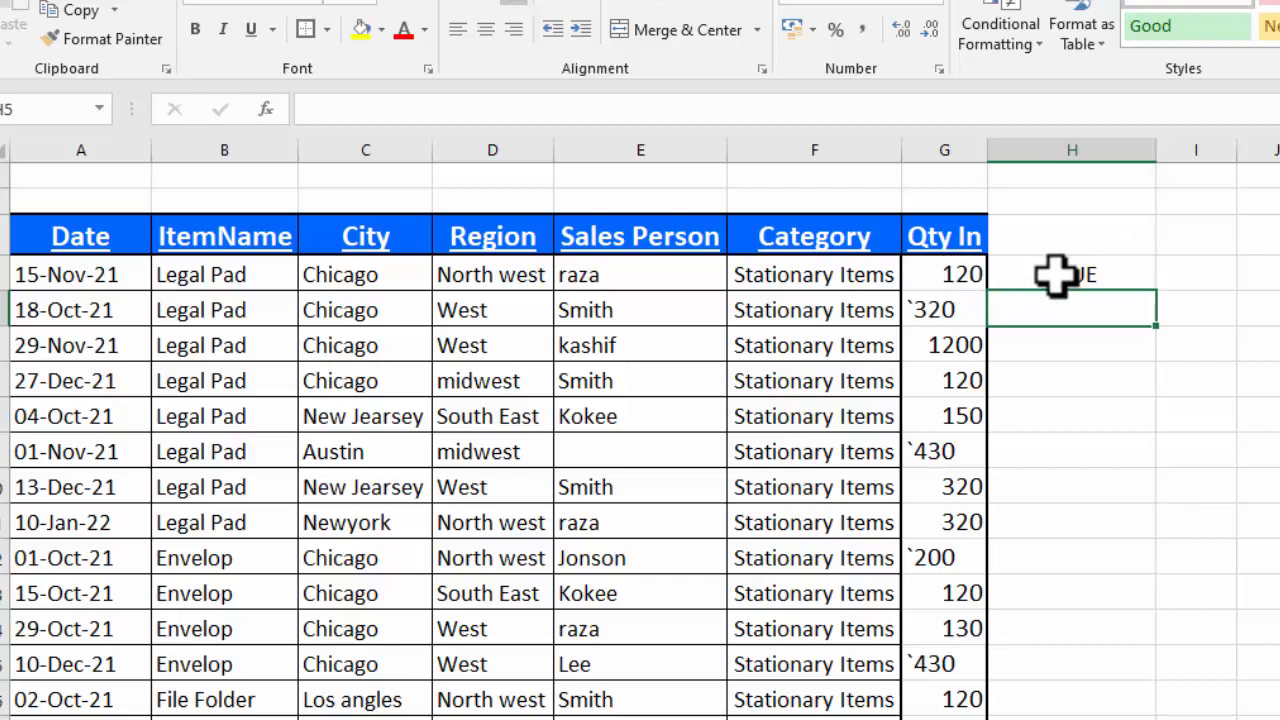
# Fill the comparison formula in H4 down to H8 beside the Qty In values.
pyautogui.click(995, 276)
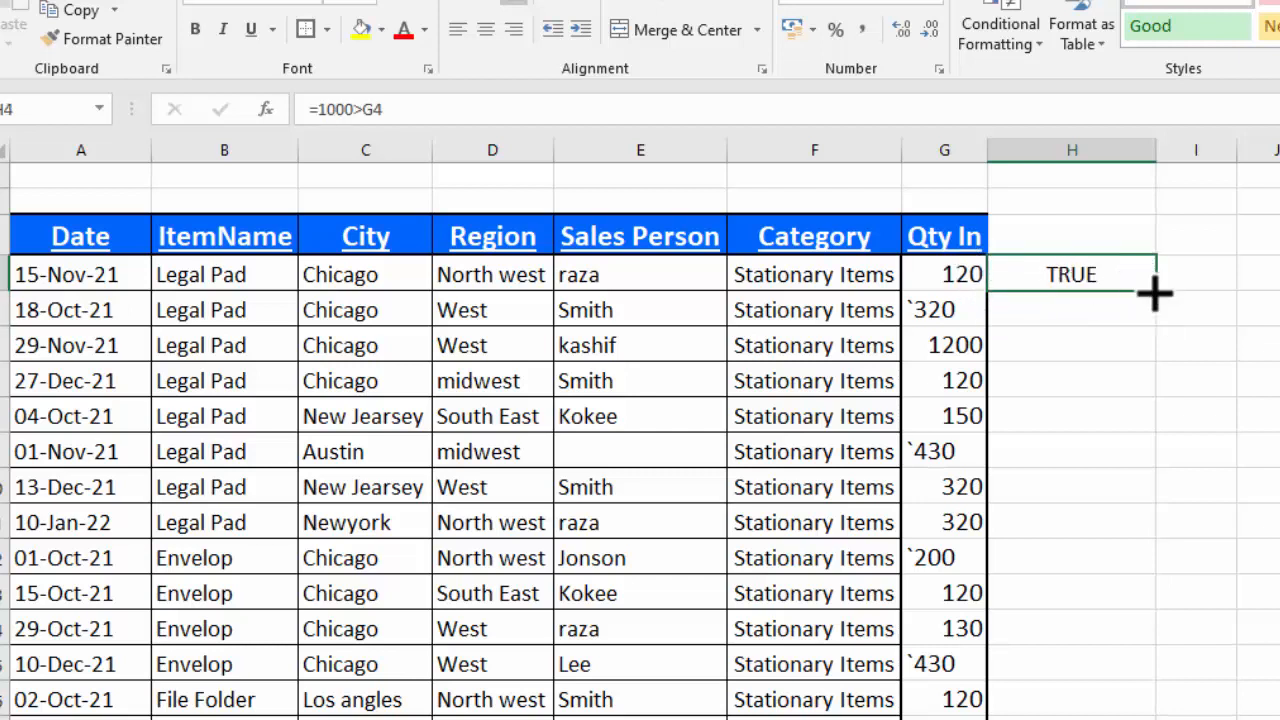
pyautogui.moveTo(1155, 289); pyautogui.dragTo(1155, 427)
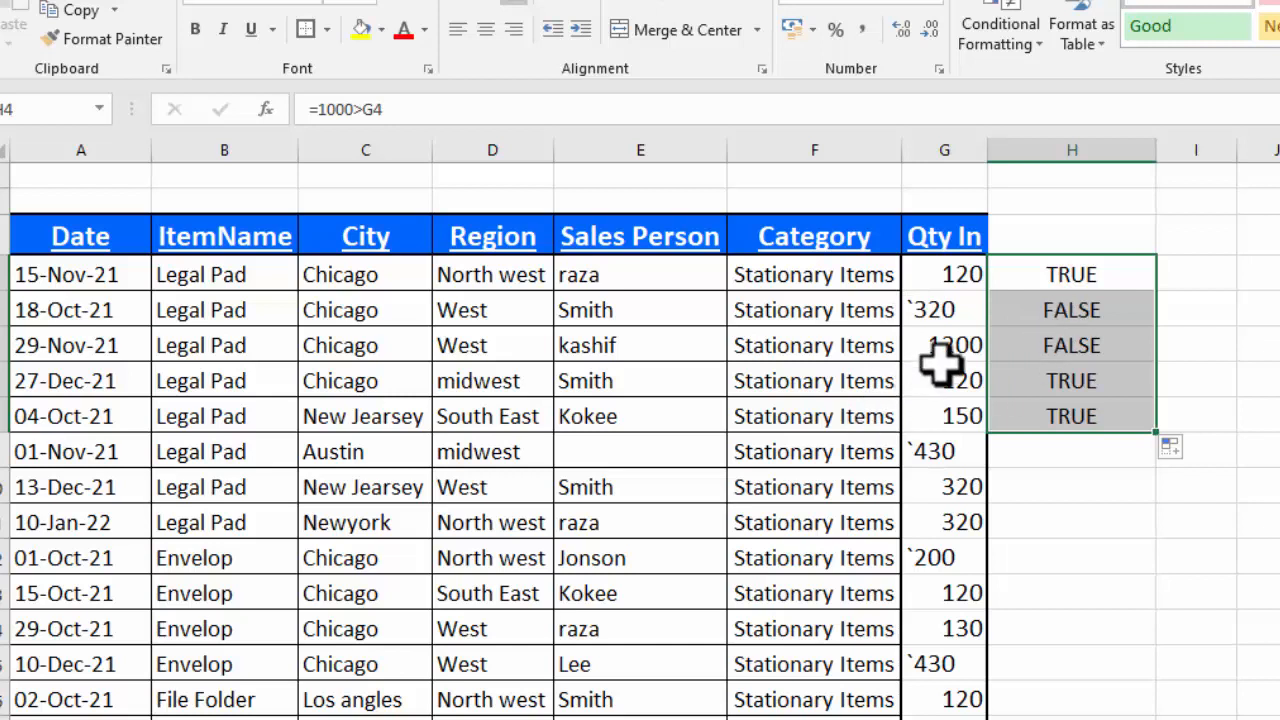
# Change the formula in H4 to =10000>G4 and fill it down column H beside all the Qty In values.
pyautogui.click(1087, 282)
pyautogui.doubleClick(1087, 282)
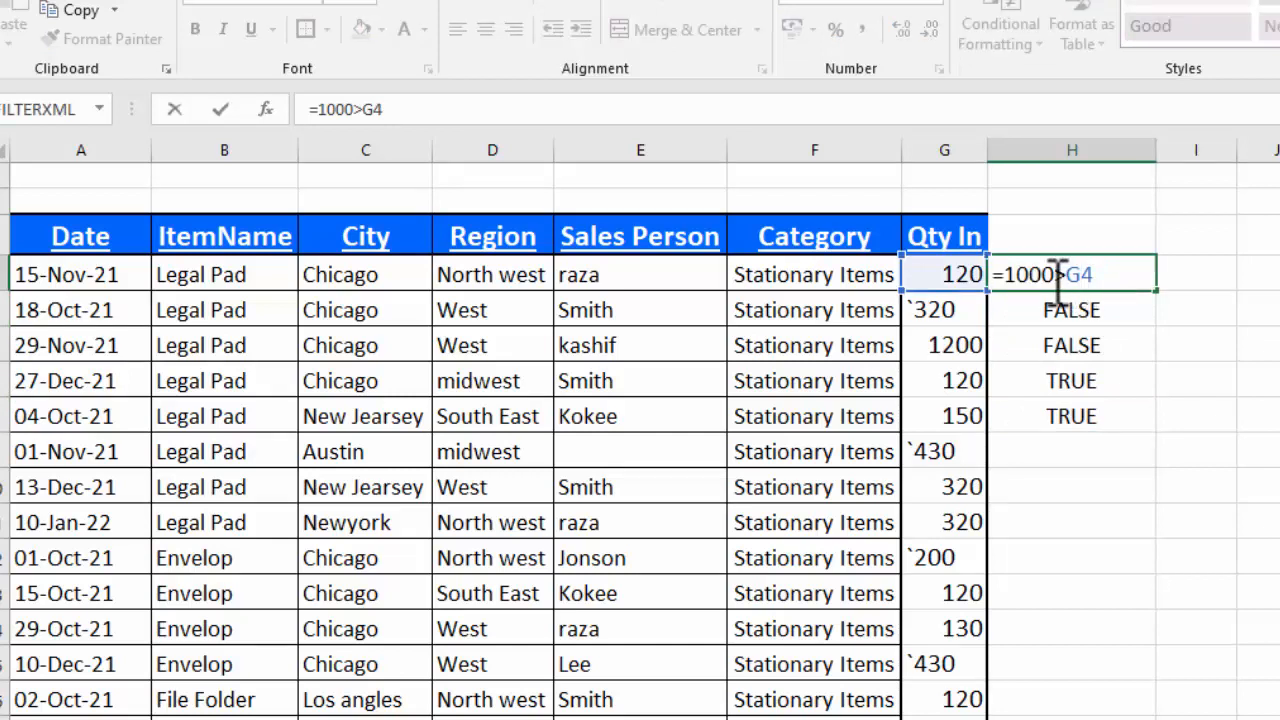
pyautogui.click(1058, 275)
pyautogui.write('0')
pyautogui.click(1117, 276)
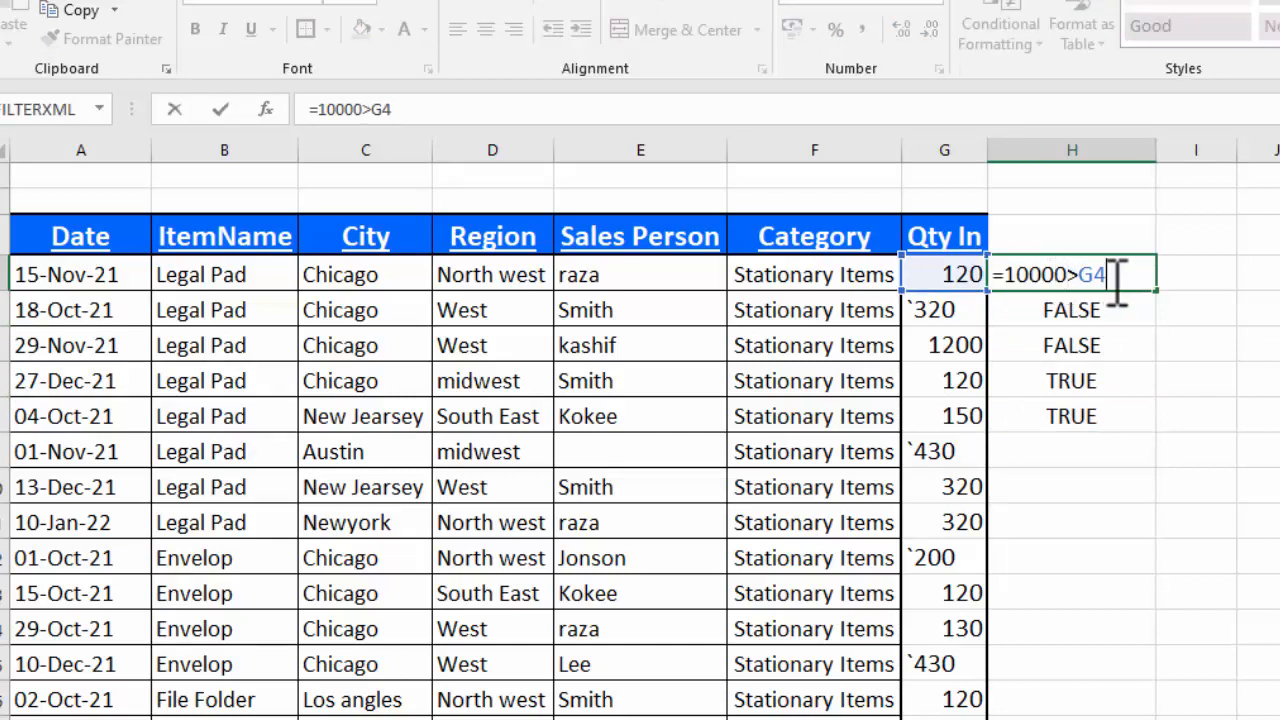
pyautogui.press('Return')
pyautogui.click(1110, 280)
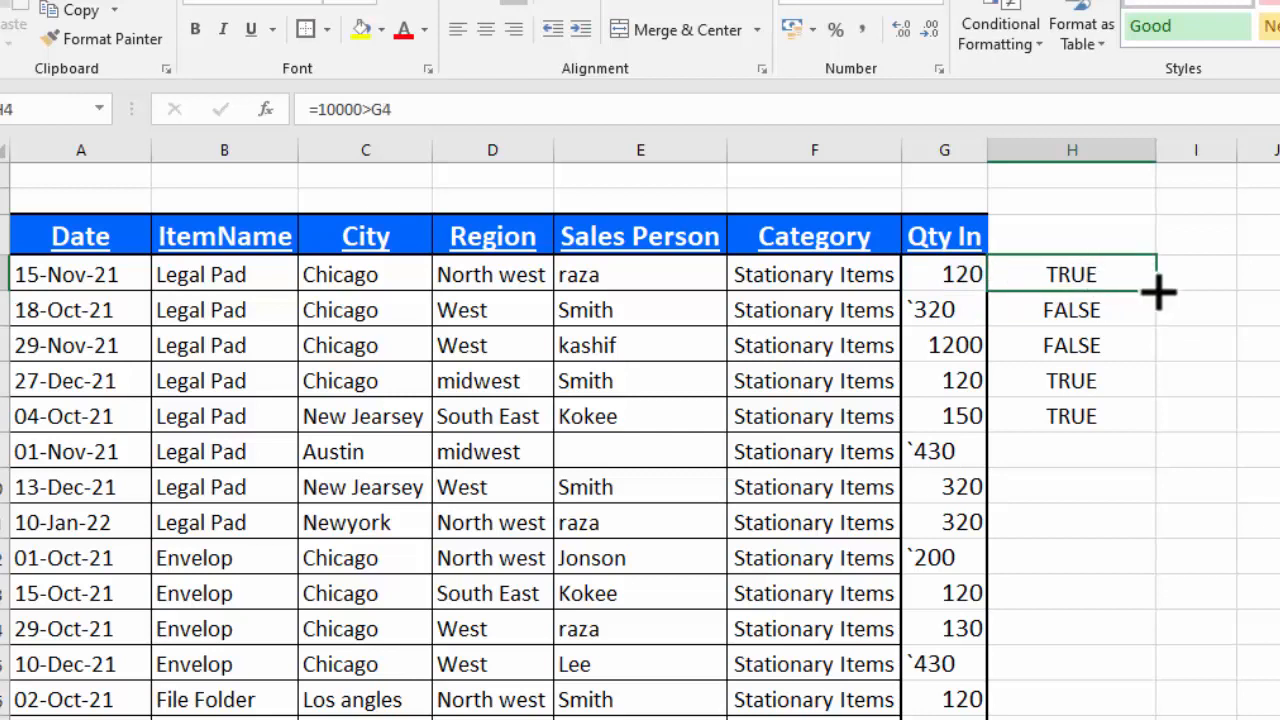
pyautogui.moveTo(1158, 290); pyautogui.dragTo(1140, 715)
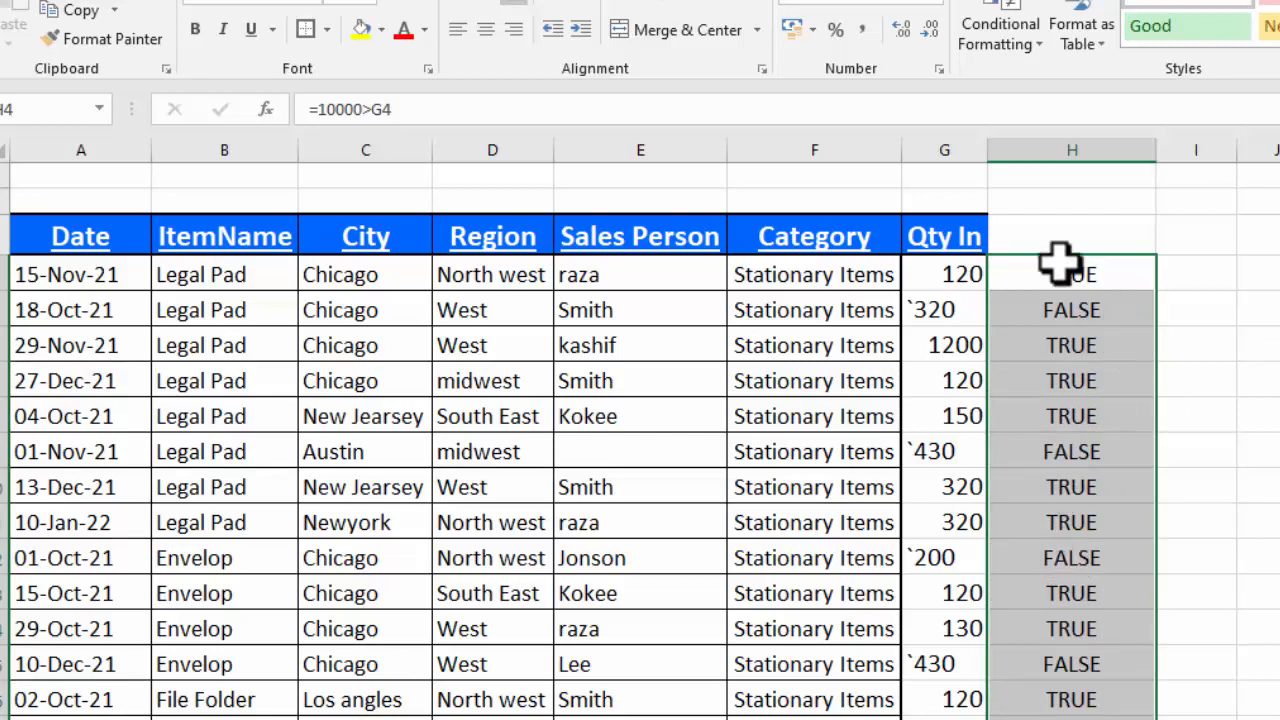
# Start a conditional formatting rule on the column H comparison results for cells with specific text containing FALSE.
pyautogui.click(1030, 45)
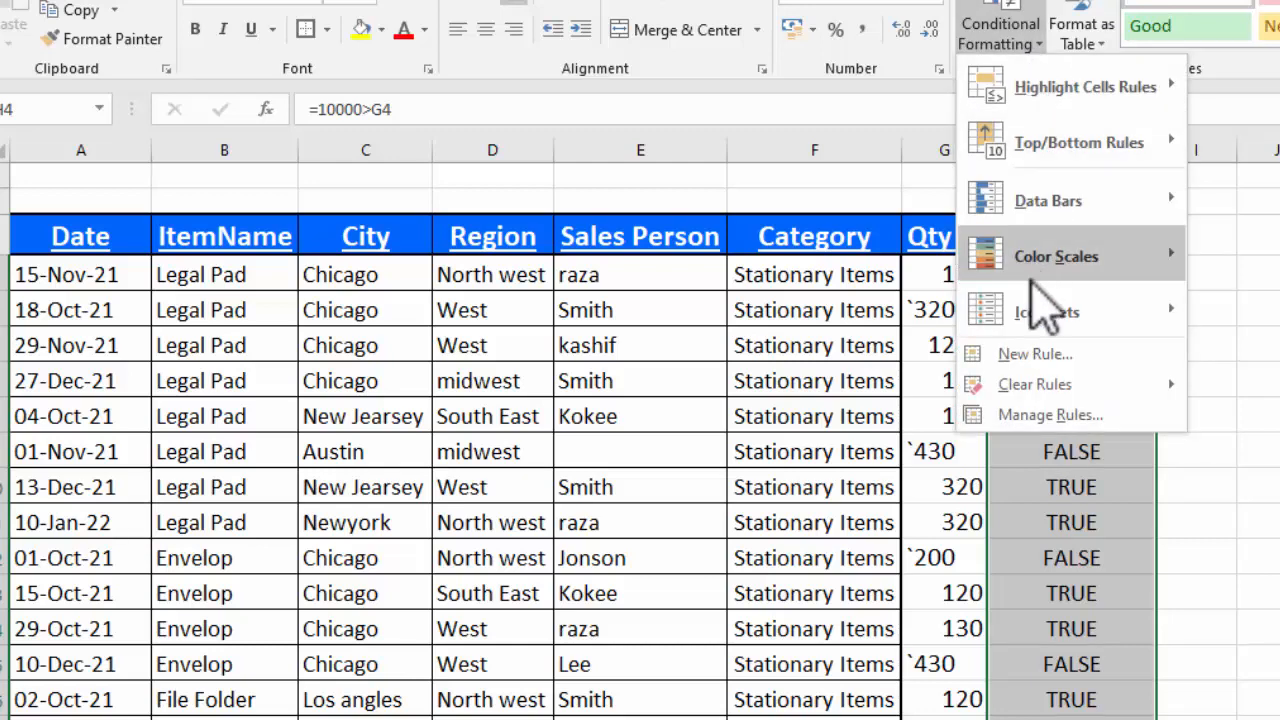
pyautogui.press('Escape')
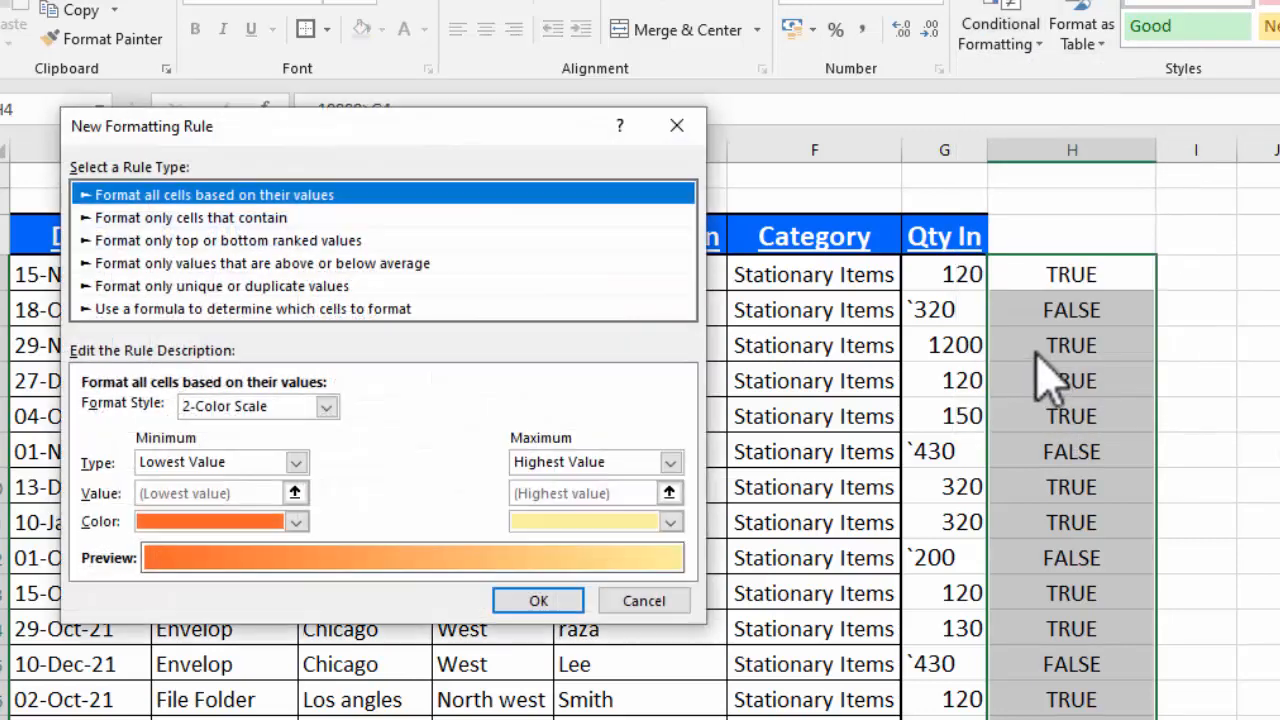
pyautogui.click(242, 217)
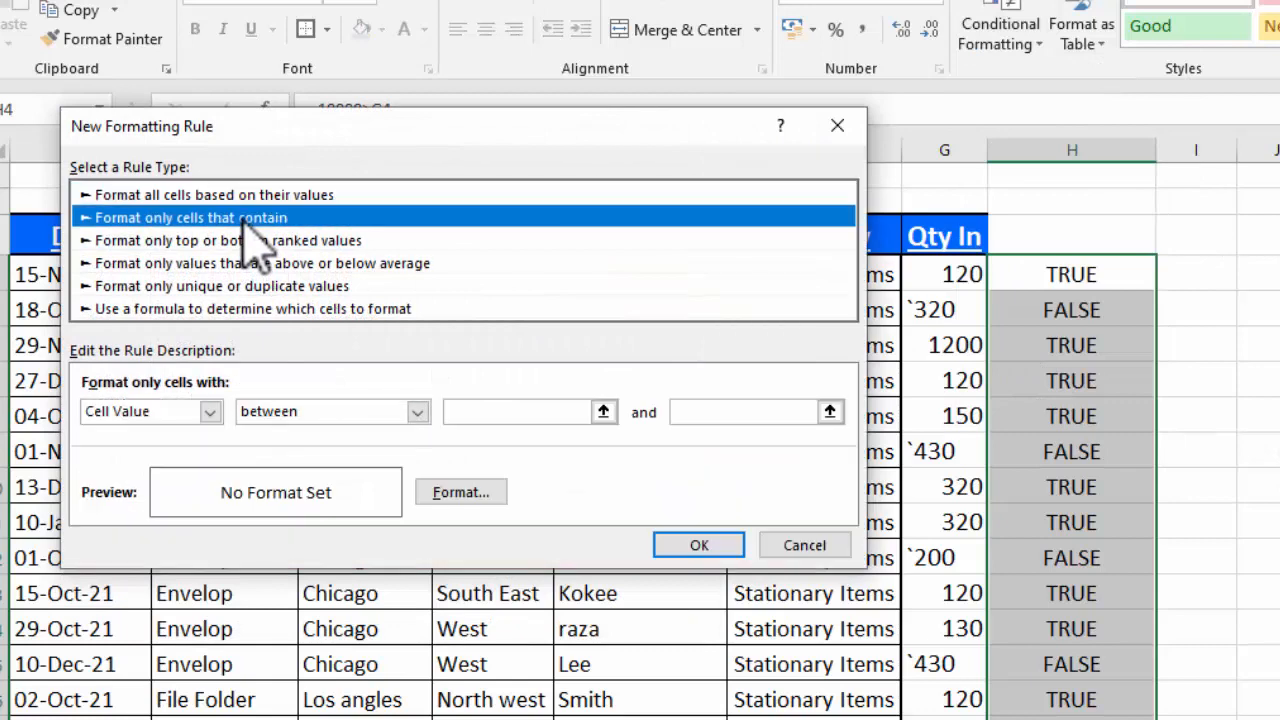
pyautogui.click(210, 412)
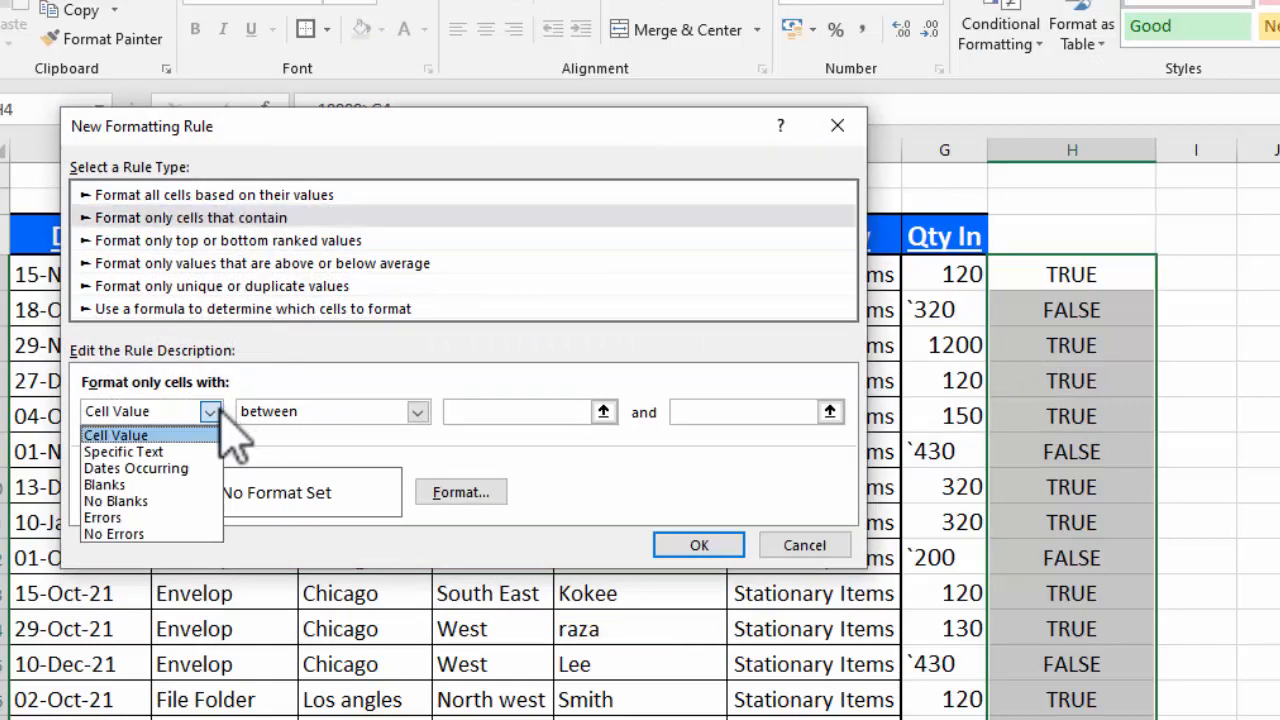
pyautogui.click(183, 451)
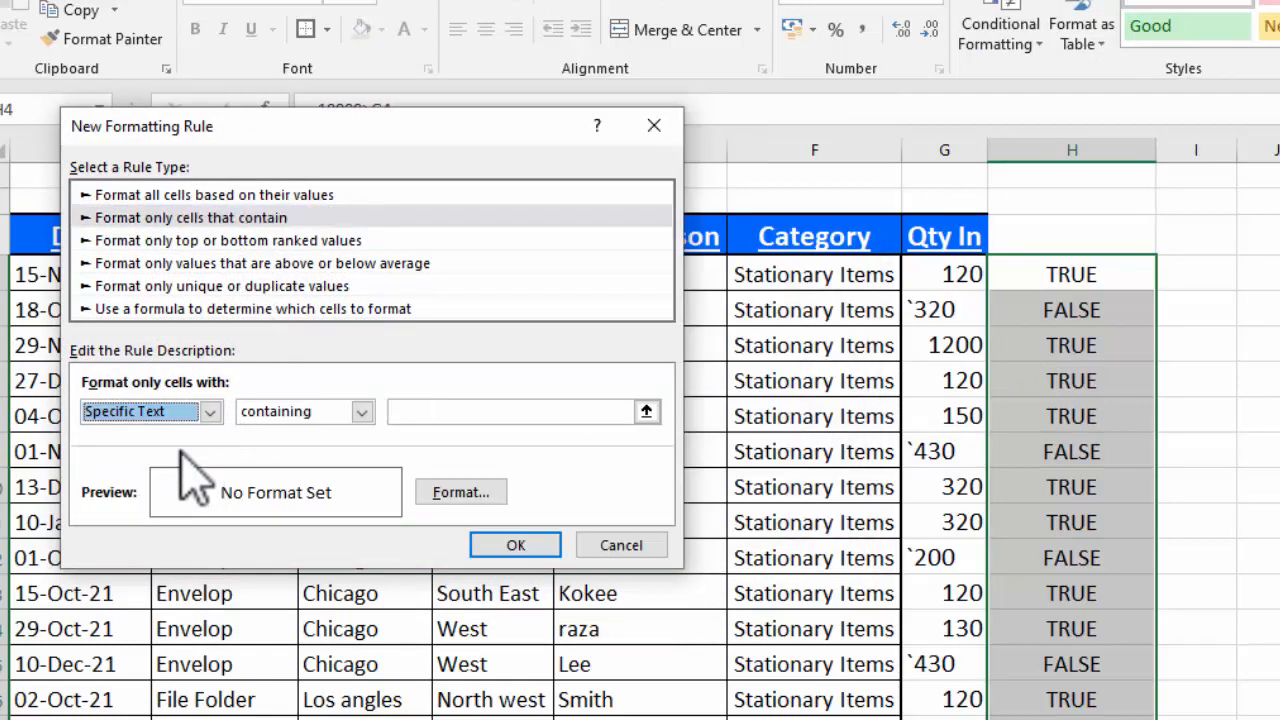
pyautogui.click(442, 410)
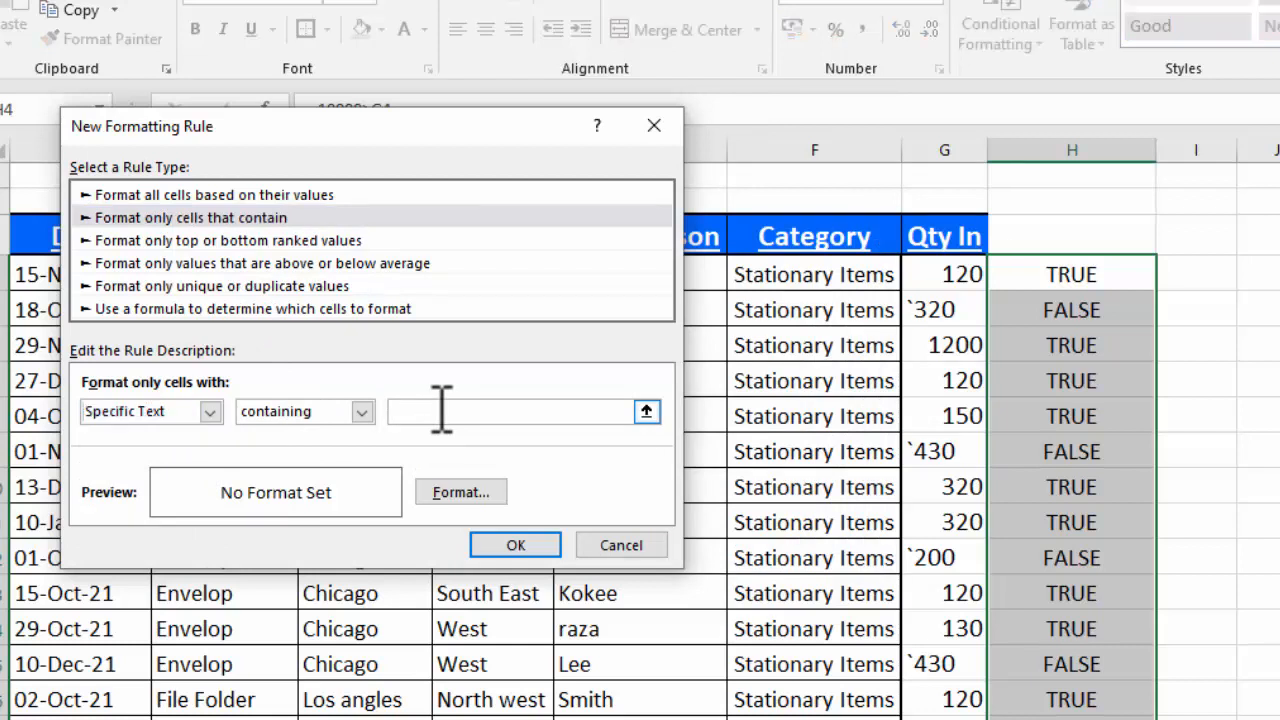
pyautogui.write('FALSE')
# Give the FALSE rule a red fill with white font and apply it to the comparison results.
pyautogui.click(446, 490)
pyautogui.click(298, 78)
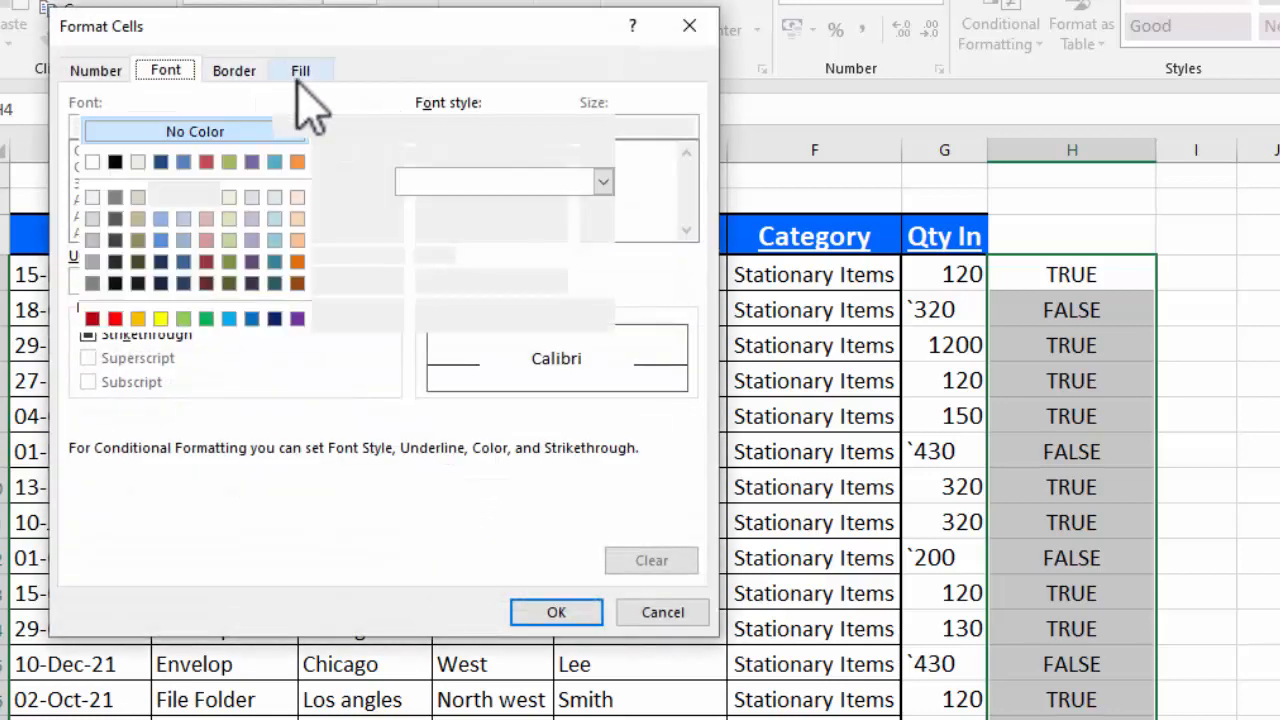
pyautogui.click(115, 318)
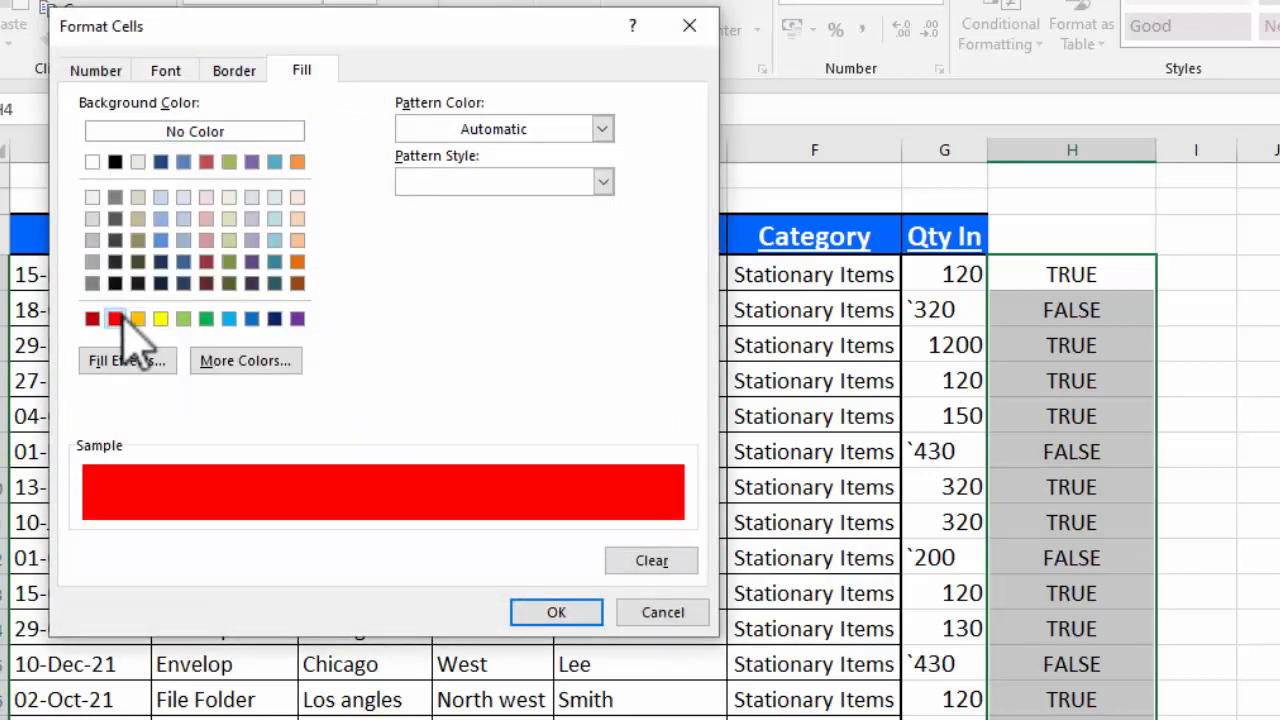
pyautogui.click(168, 71)
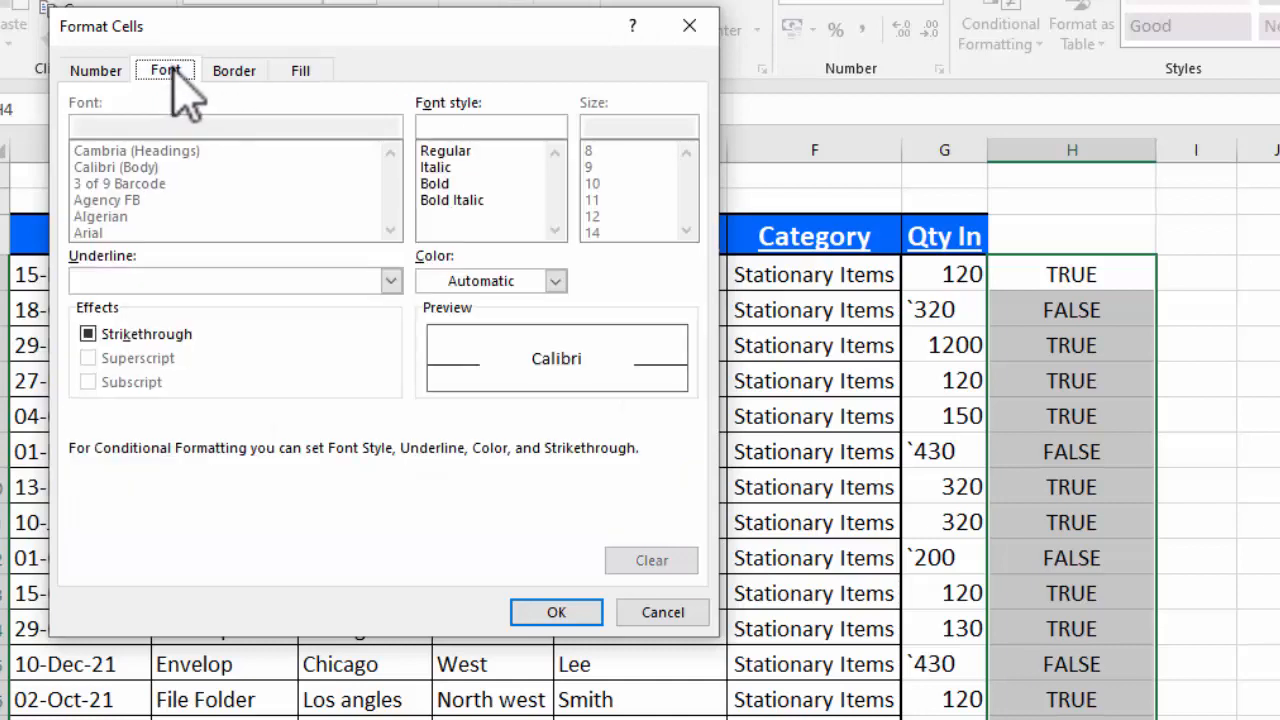
pyautogui.click(554, 281)
pyautogui.click(429, 366)
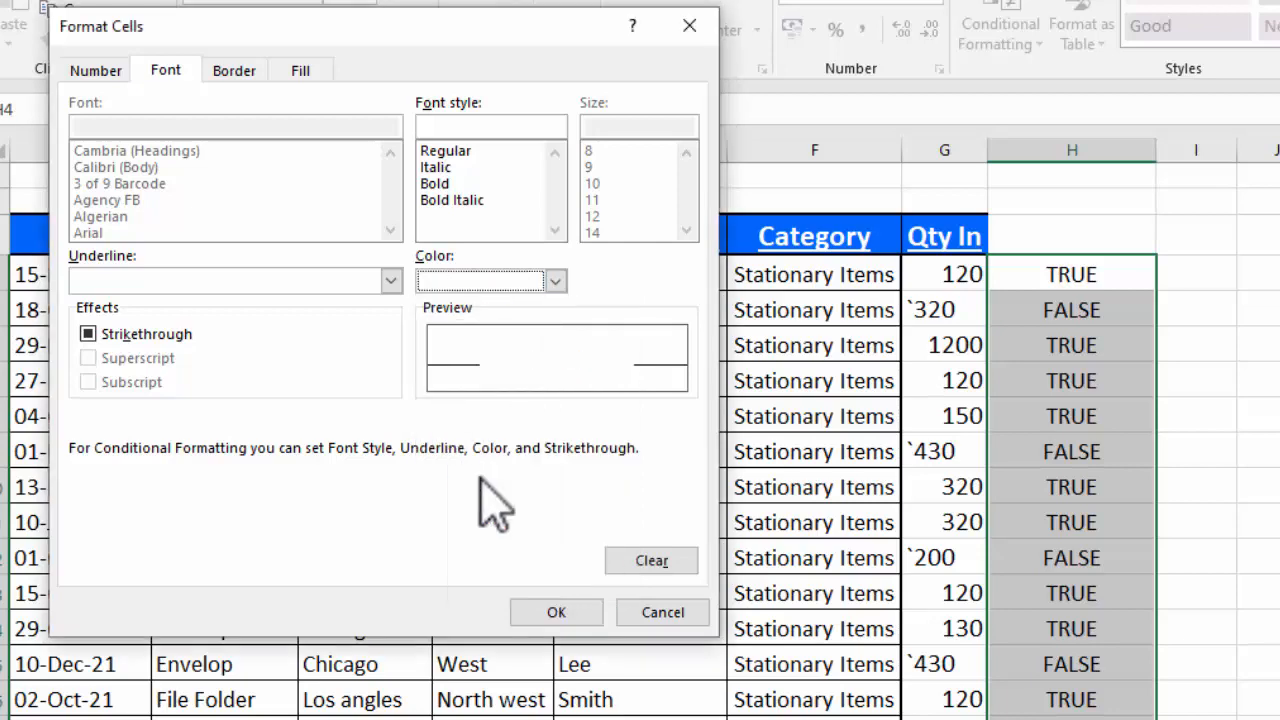
pyautogui.click(556, 613)
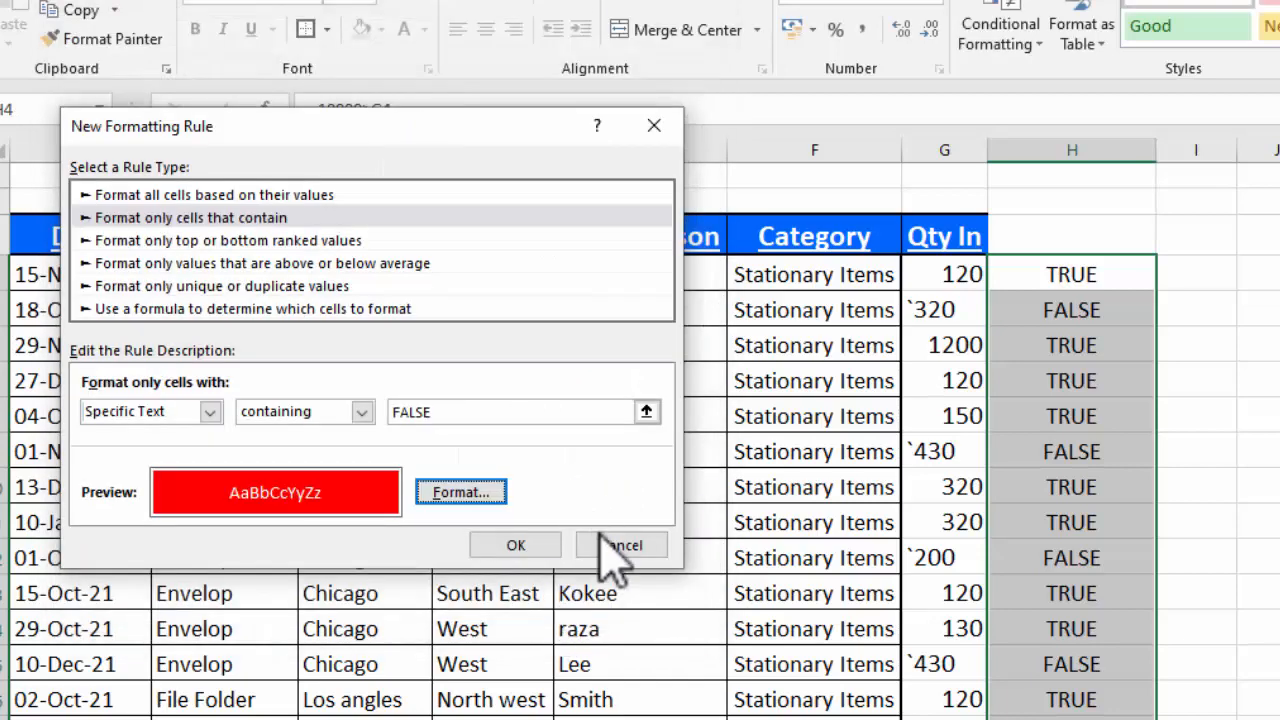
pyautogui.click(528, 547)
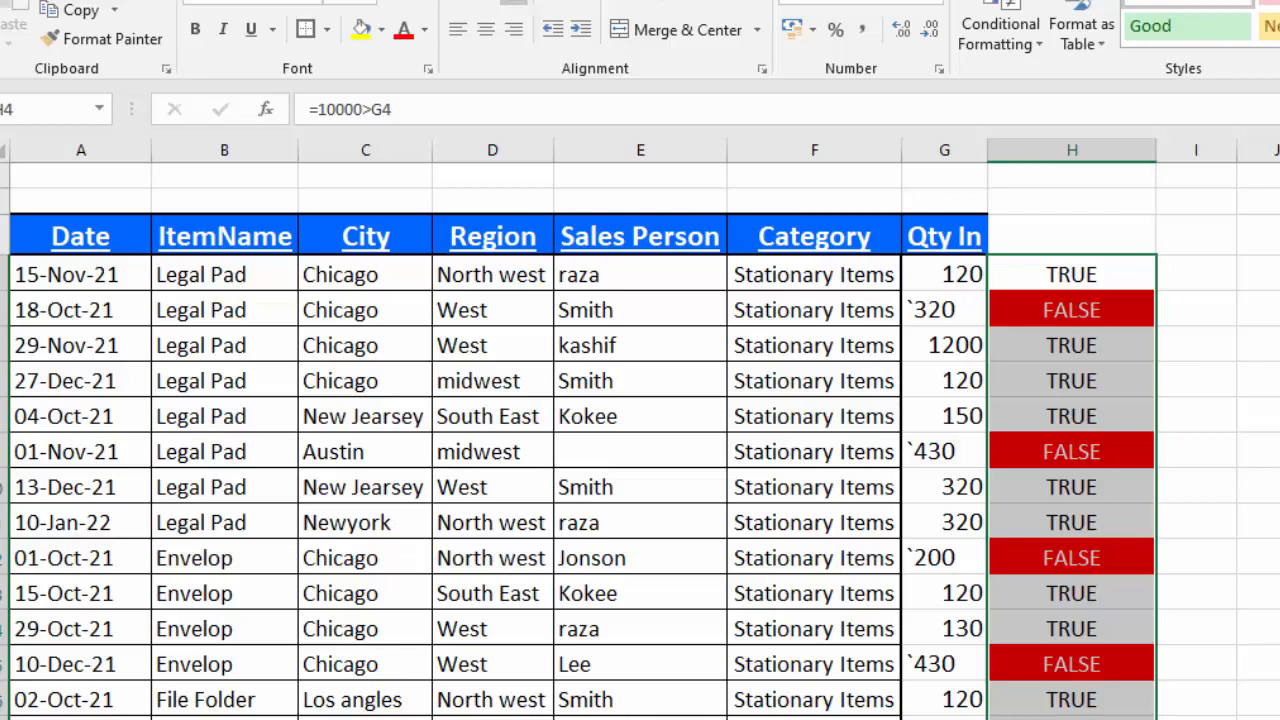
# Remove the leading backtick from the Qty In values in G5, G9, G12 and G15 so they are plain numbers.
pyautogui.doubleClick(945, 310)
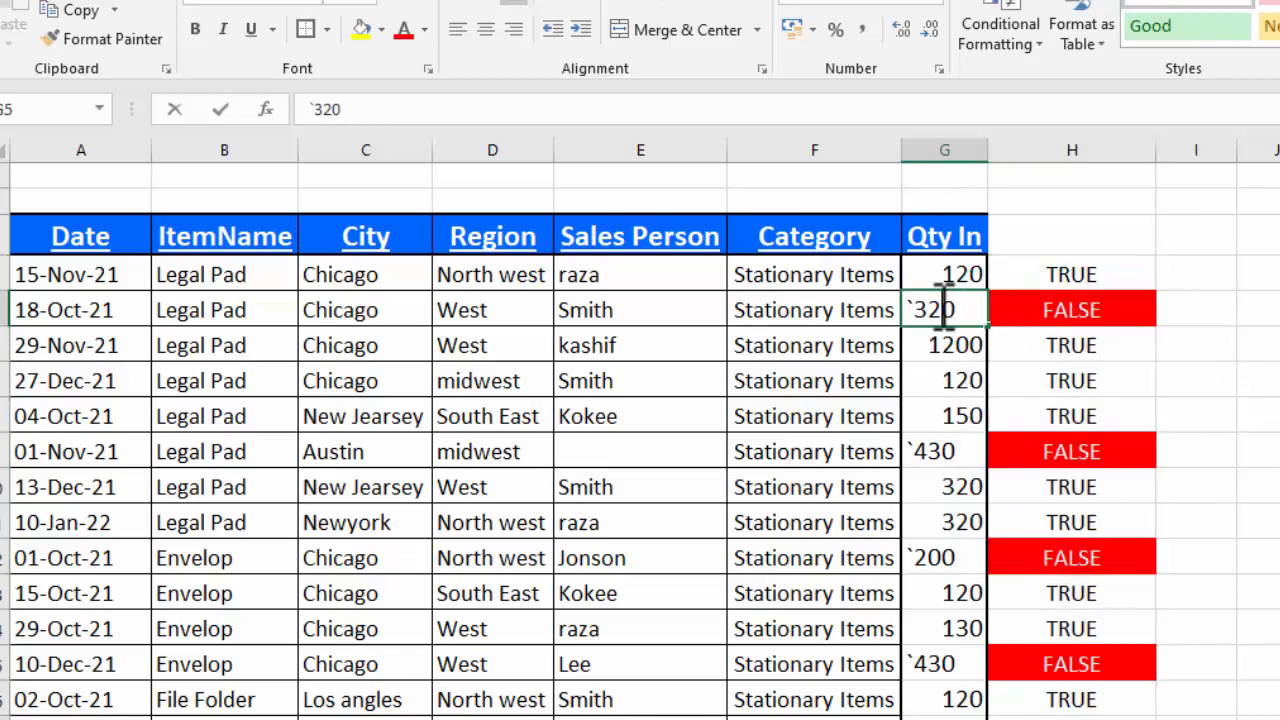
pyautogui.doubleClick(922, 300)
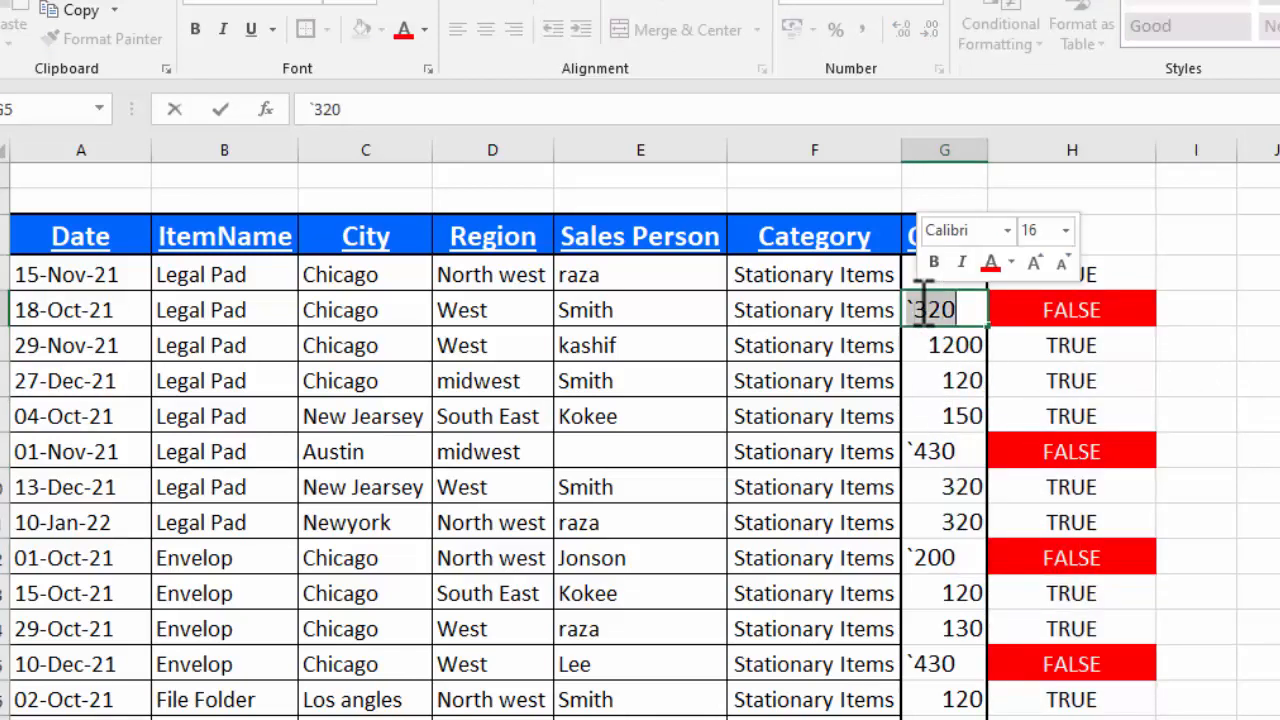
pyautogui.click(922, 308)
pyautogui.press('BackSpace')
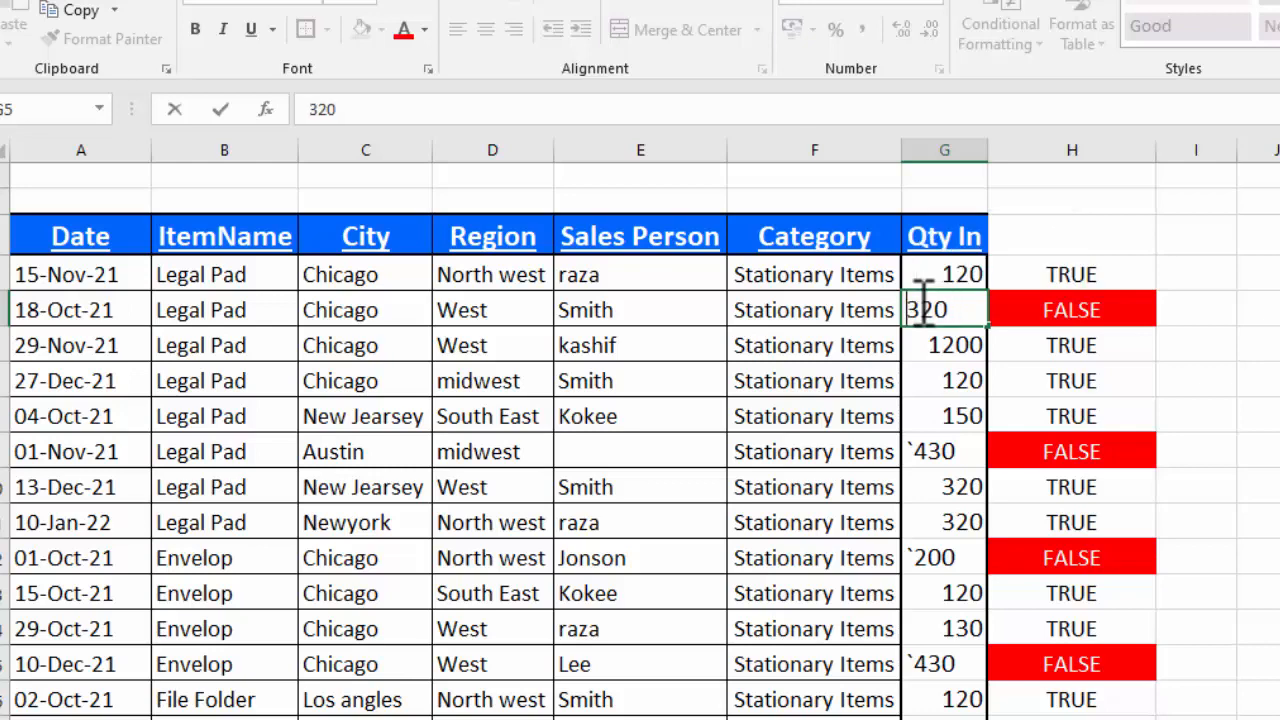
pyautogui.click(920, 452)
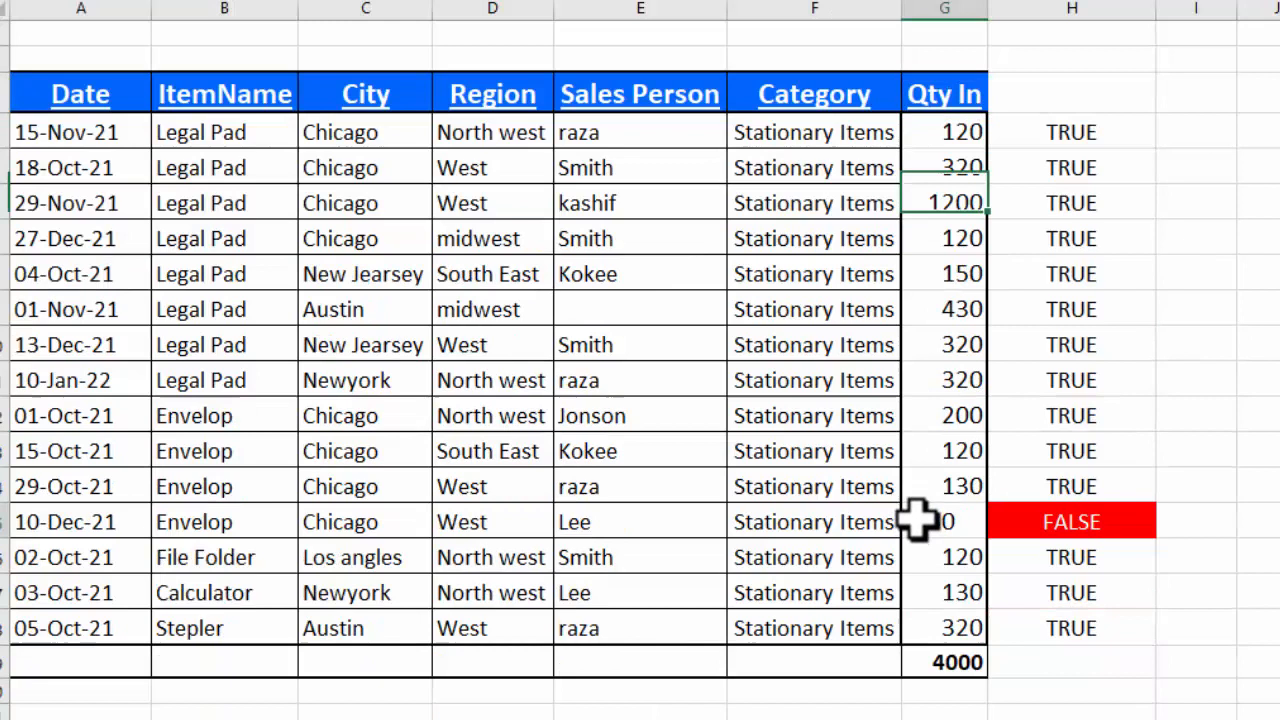
pyautogui.click(918, 519)
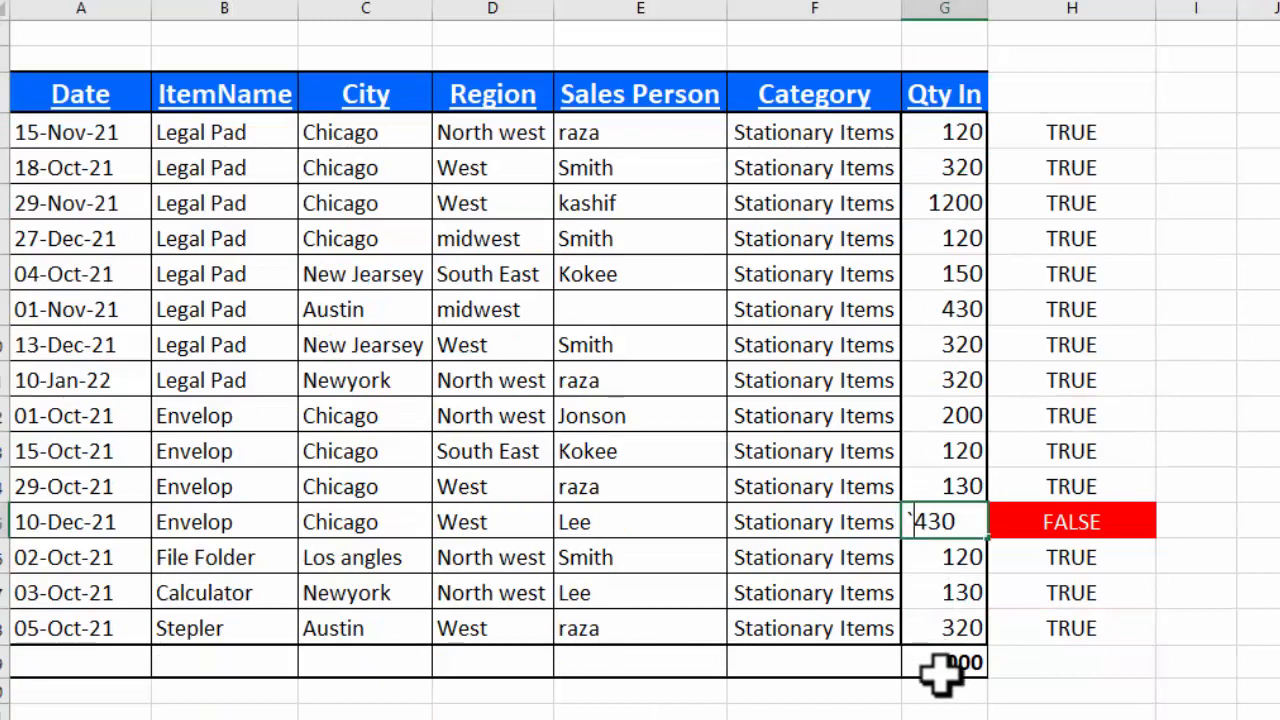
pyautogui.press('BackSpace')
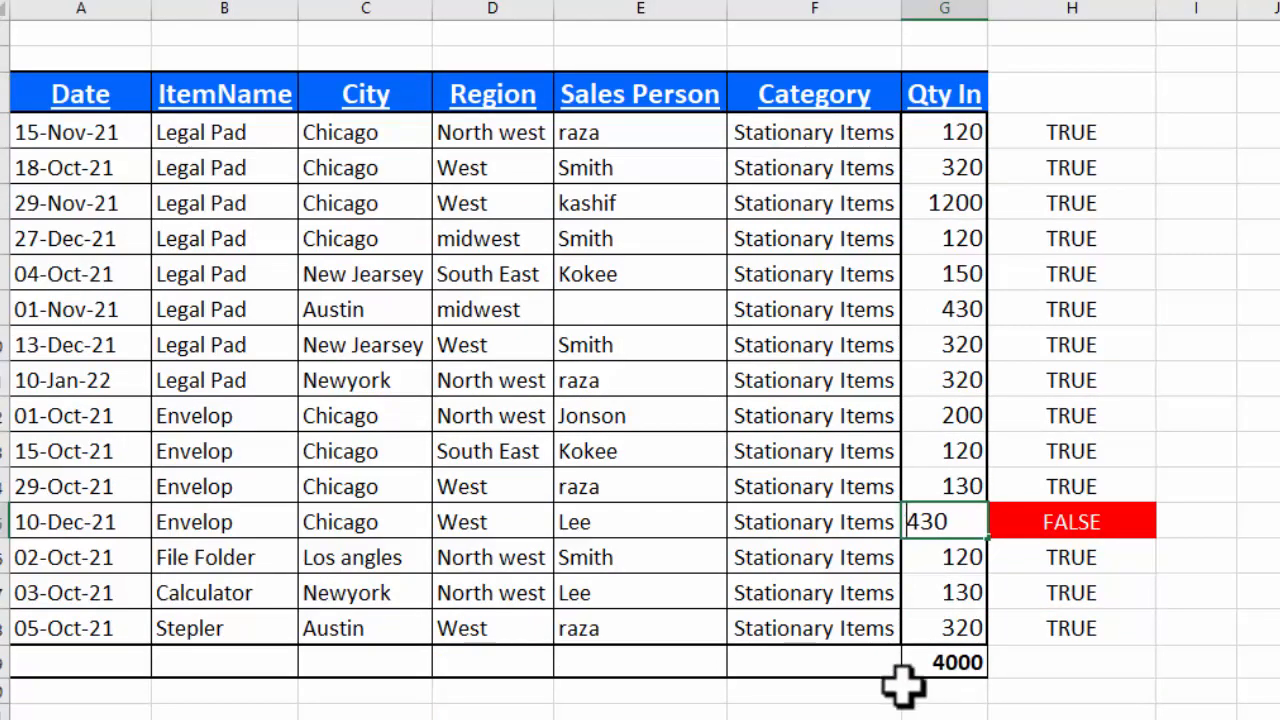
pyautogui.click(982, 590)
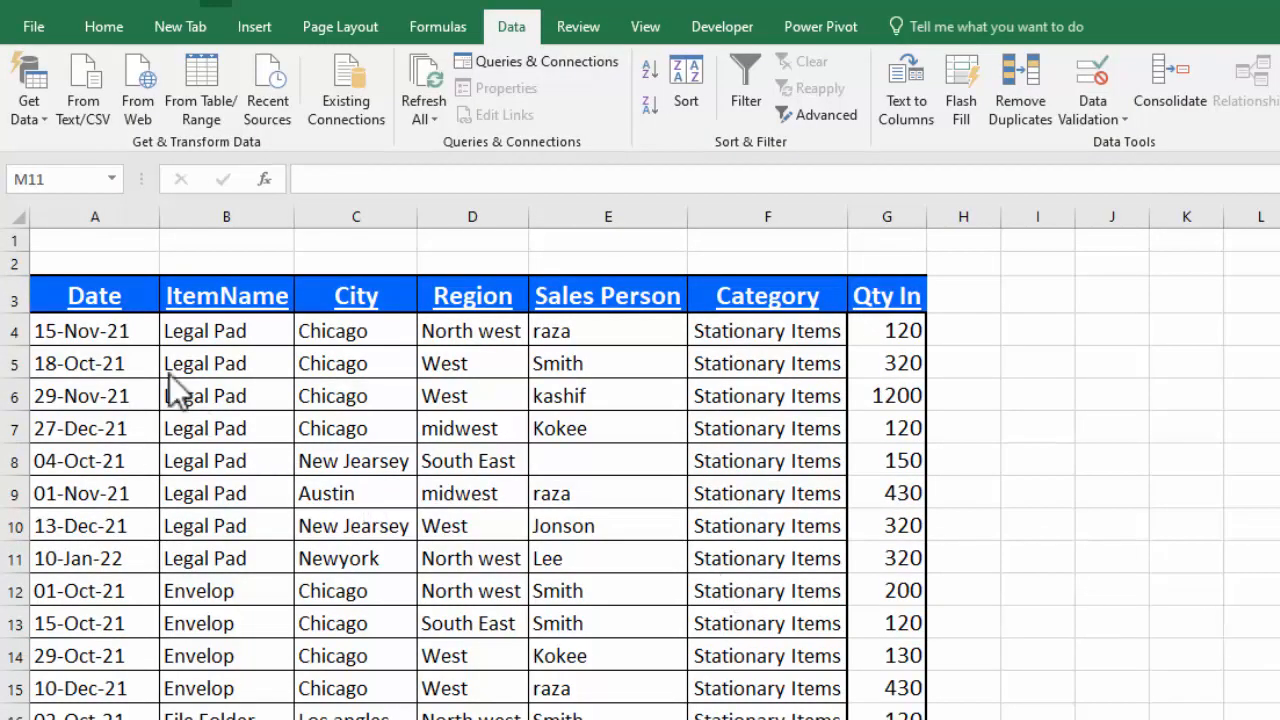
pyautogui.click(66, 296)
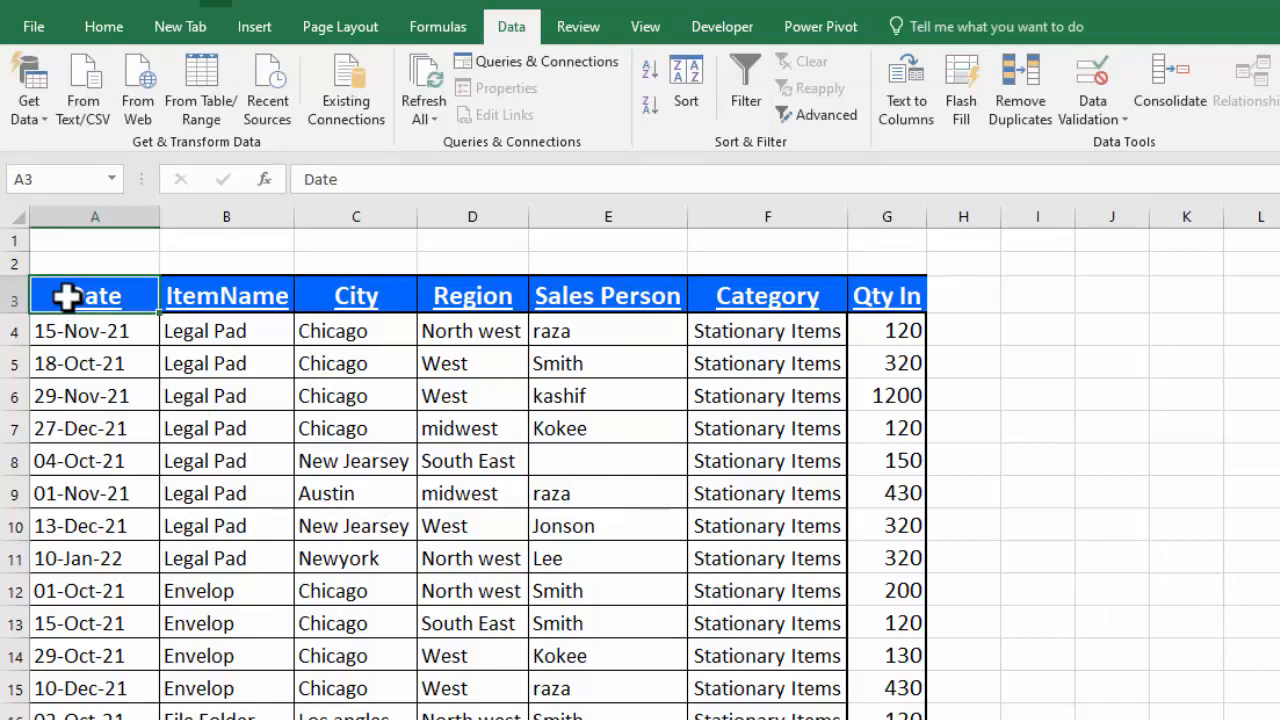
pyautogui.moveTo(66, 296); pyautogui.dragTo(905, 715)
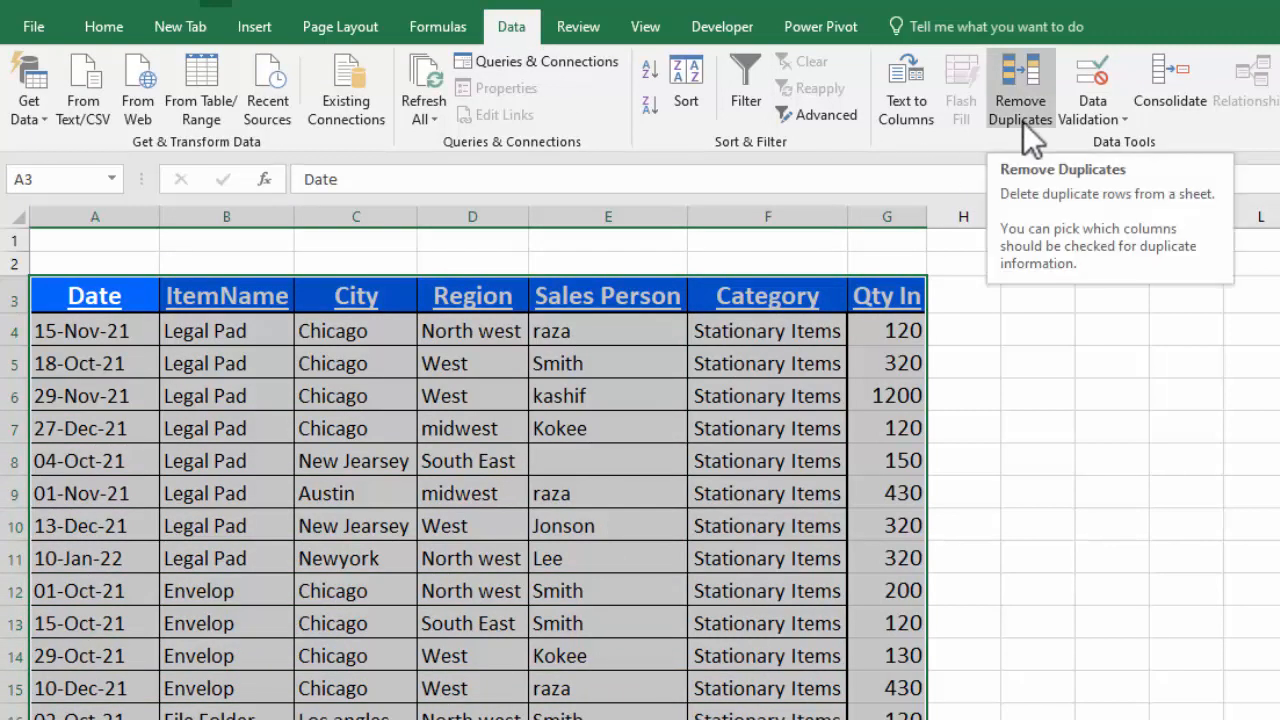
pyautogui.click(1086, 323)
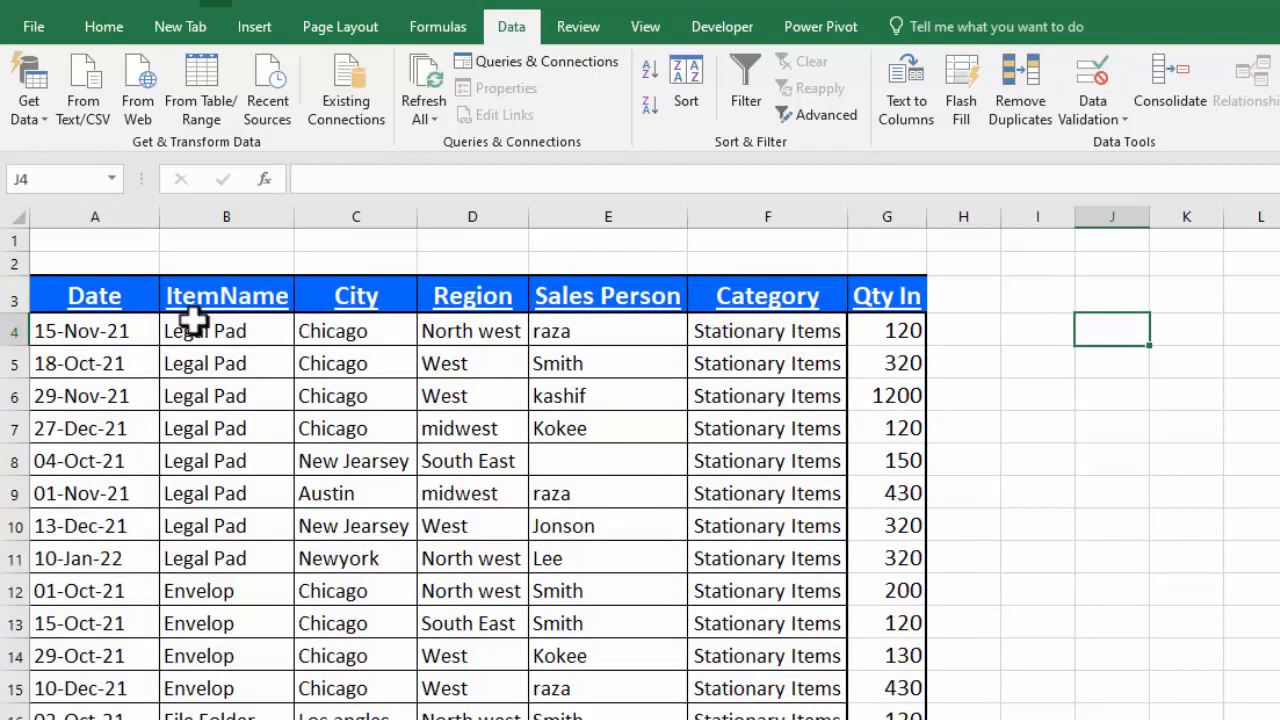
pyautogui.moveTo(114, 297); pyautogui.dragTo(887, 719)
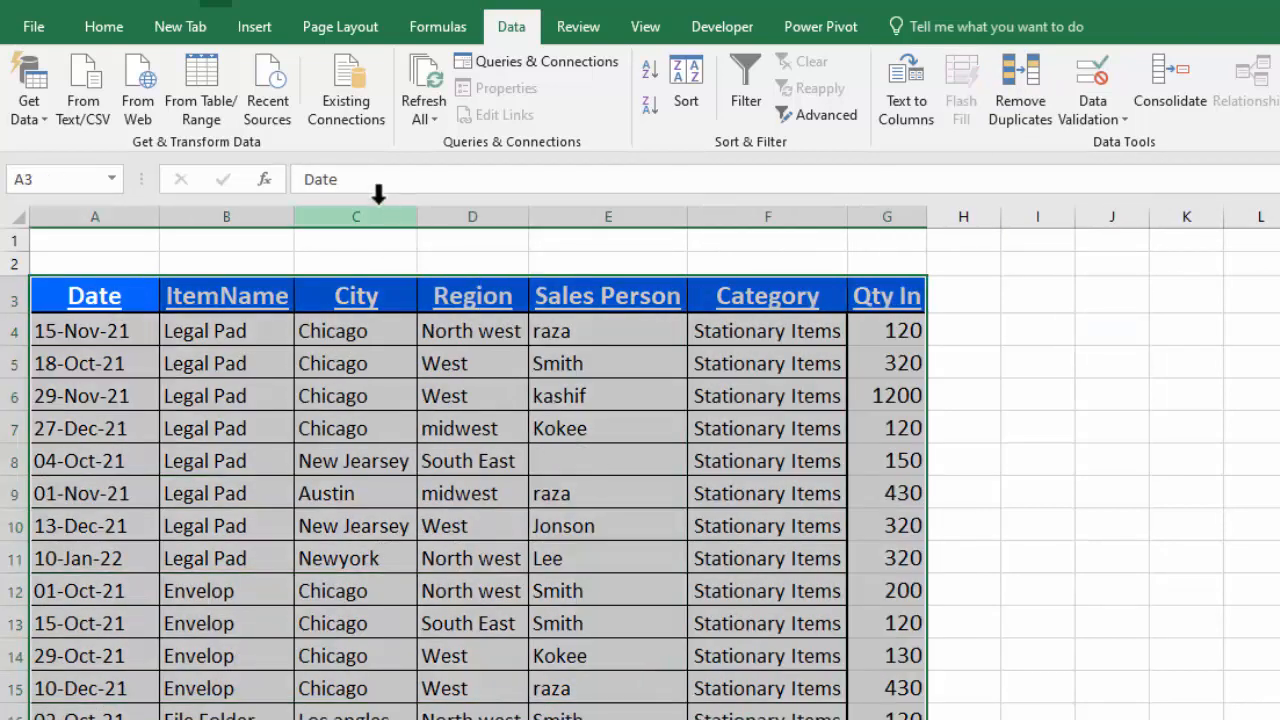
pyautogui.click(28, 30)
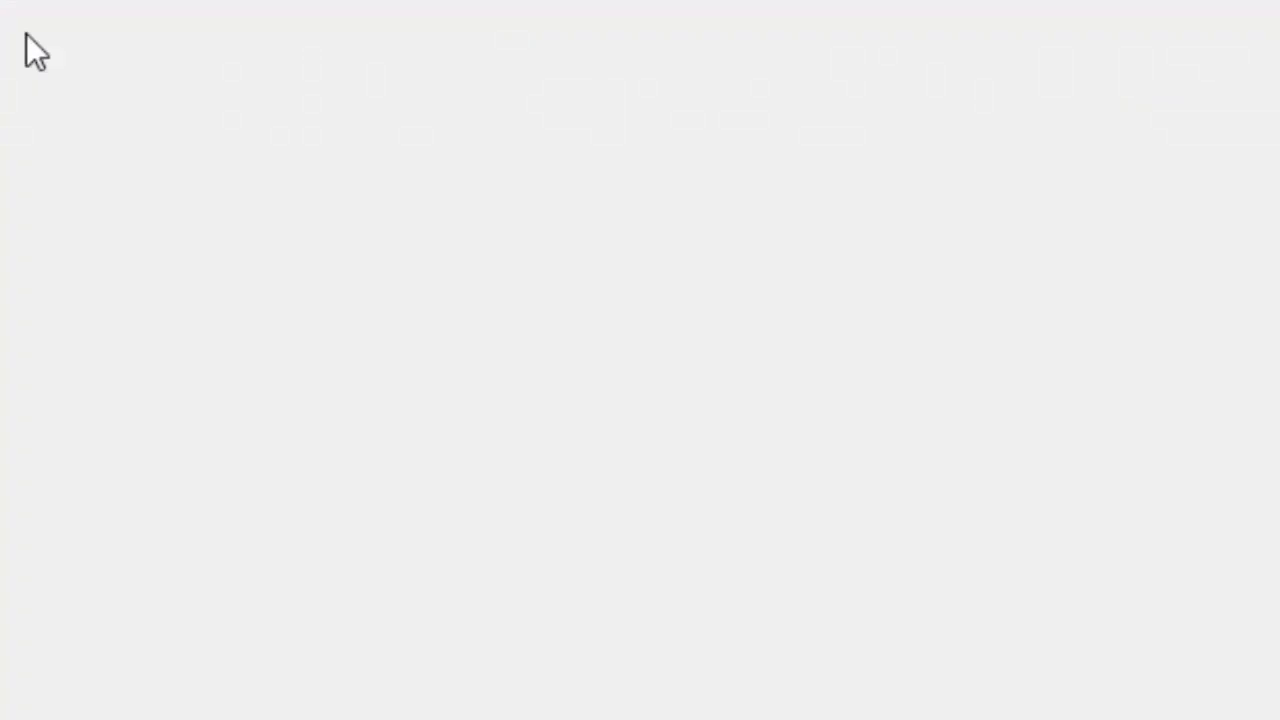
pyautogui.click(32, 12)
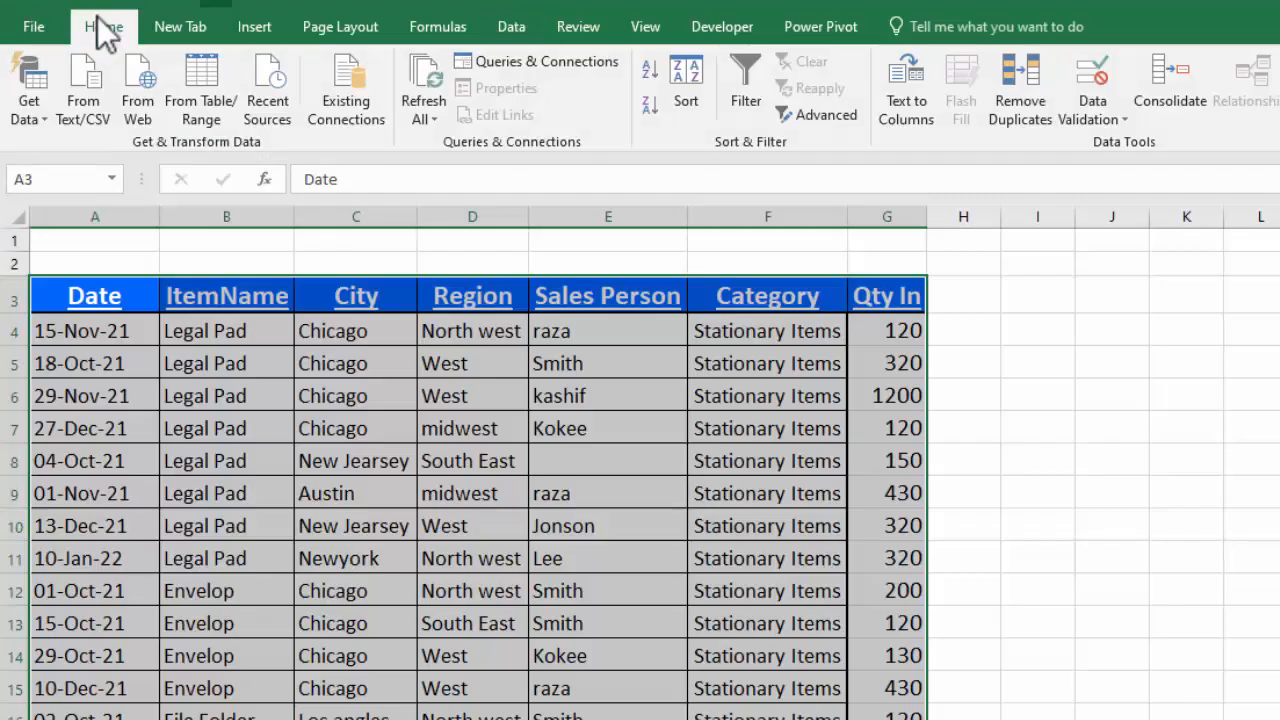
pyautogui.click(103, 27)
pyautogui.click(938, 112)
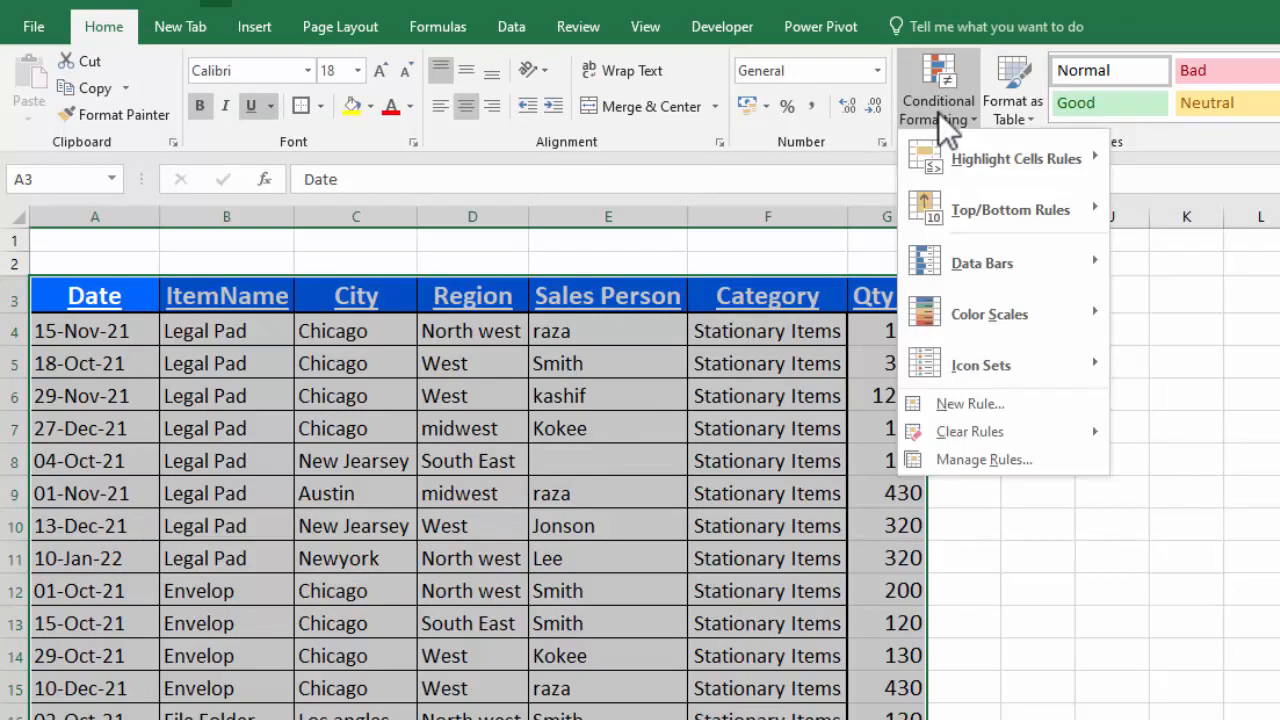
pyautogui.click(968, 403)
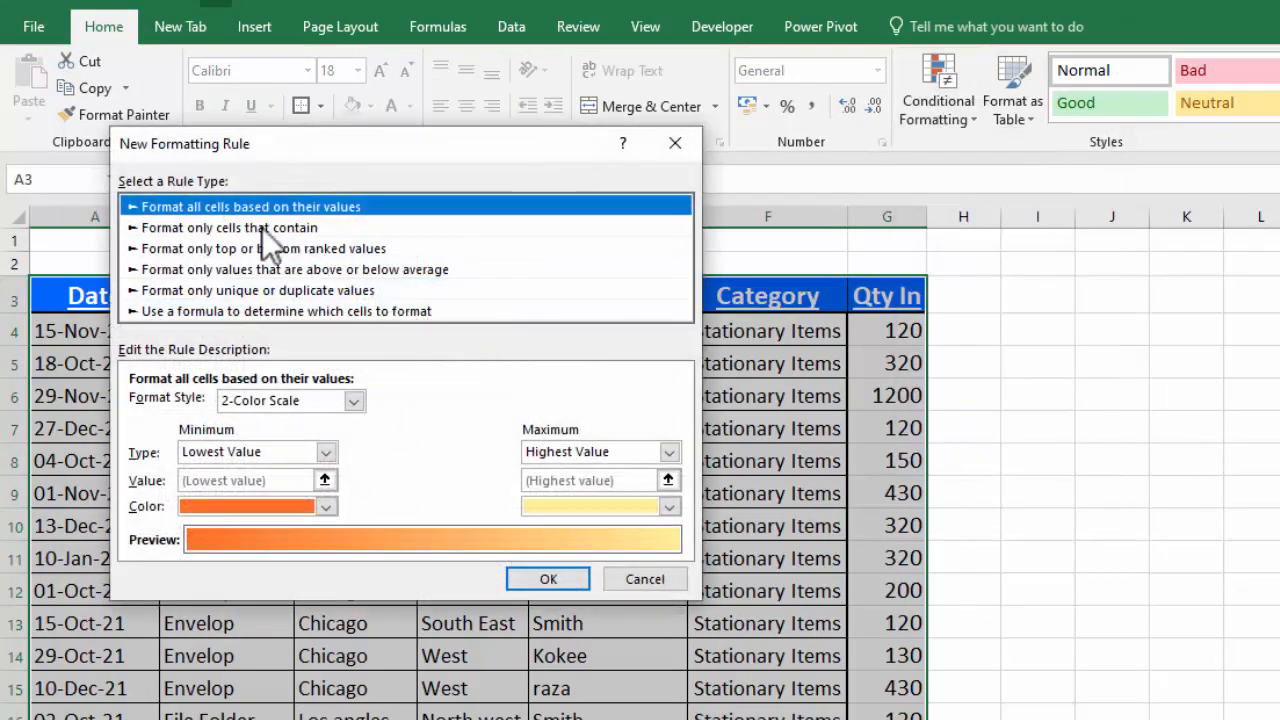
pyautogui.click(252, 269)
pyautogui.click(244, 402)
pyautogui.click(244, 402)
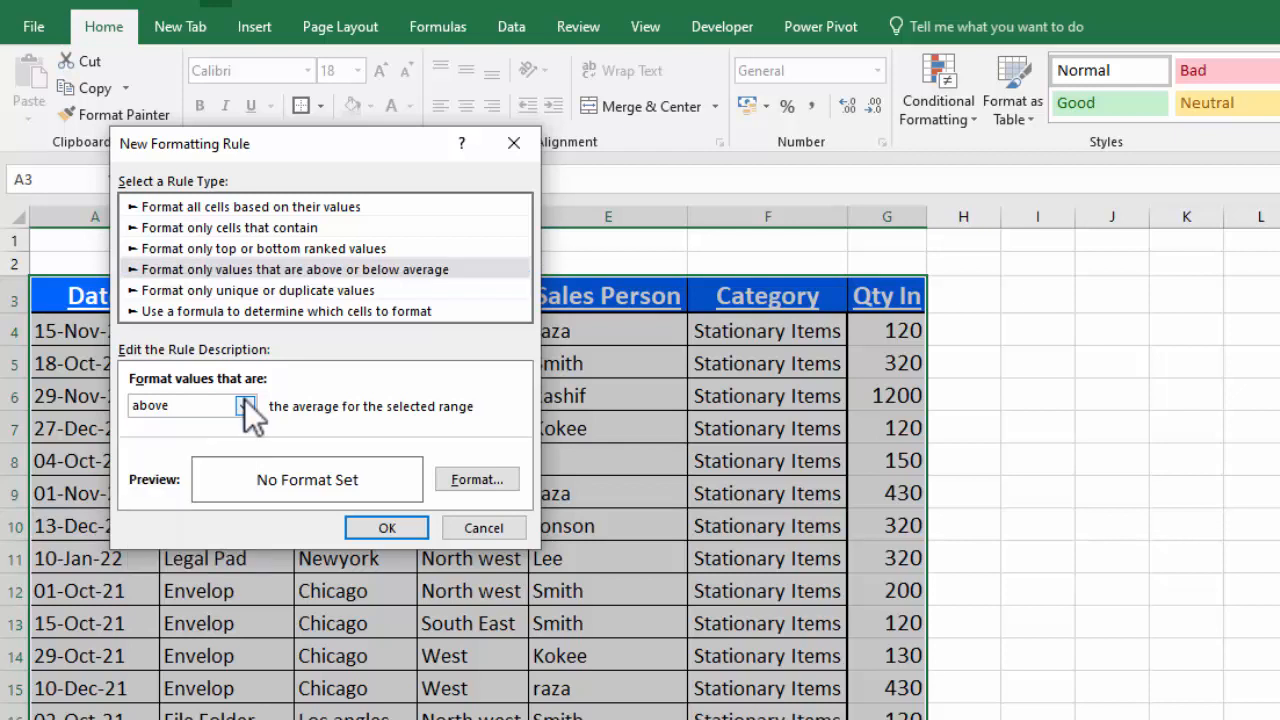
pyautogui.click(237, 291)
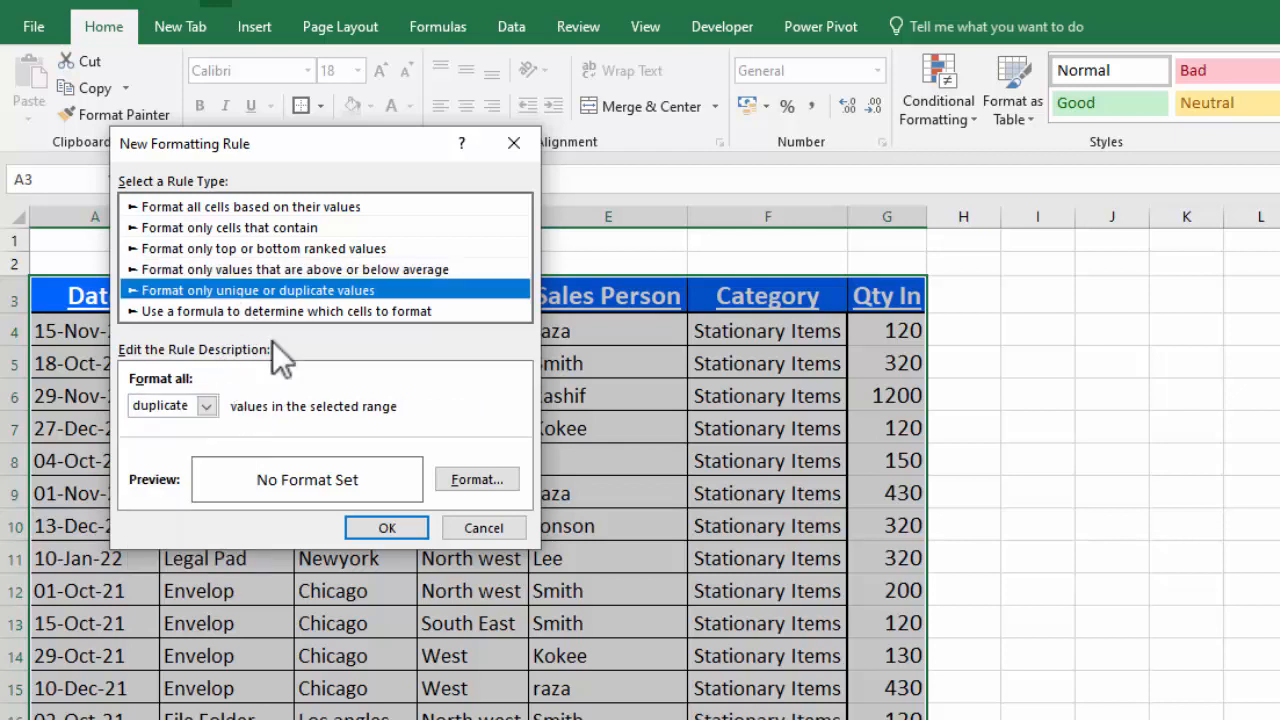
pyautogui.click(469, 533)
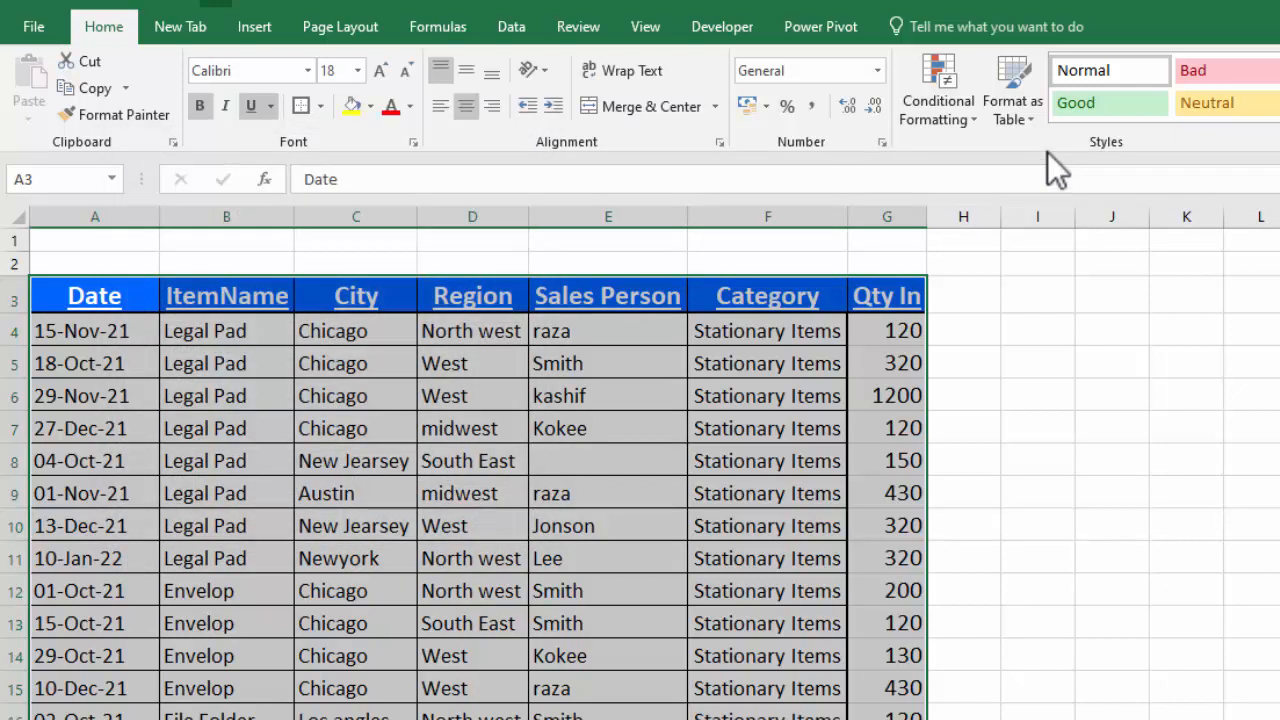
# Start a conditional formatting rule on the whole table, headers included, that formats duplicate values.
pyautogui.click(957, 120)
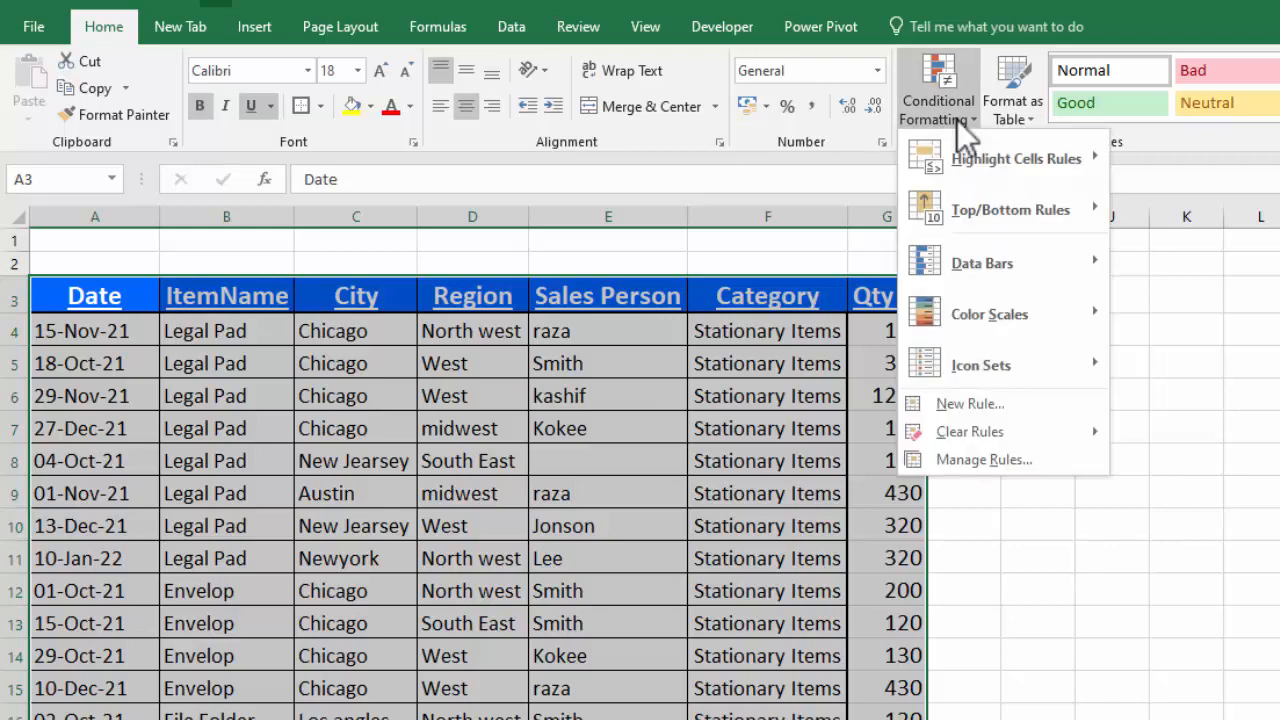
pyautogui.click(963, 404)
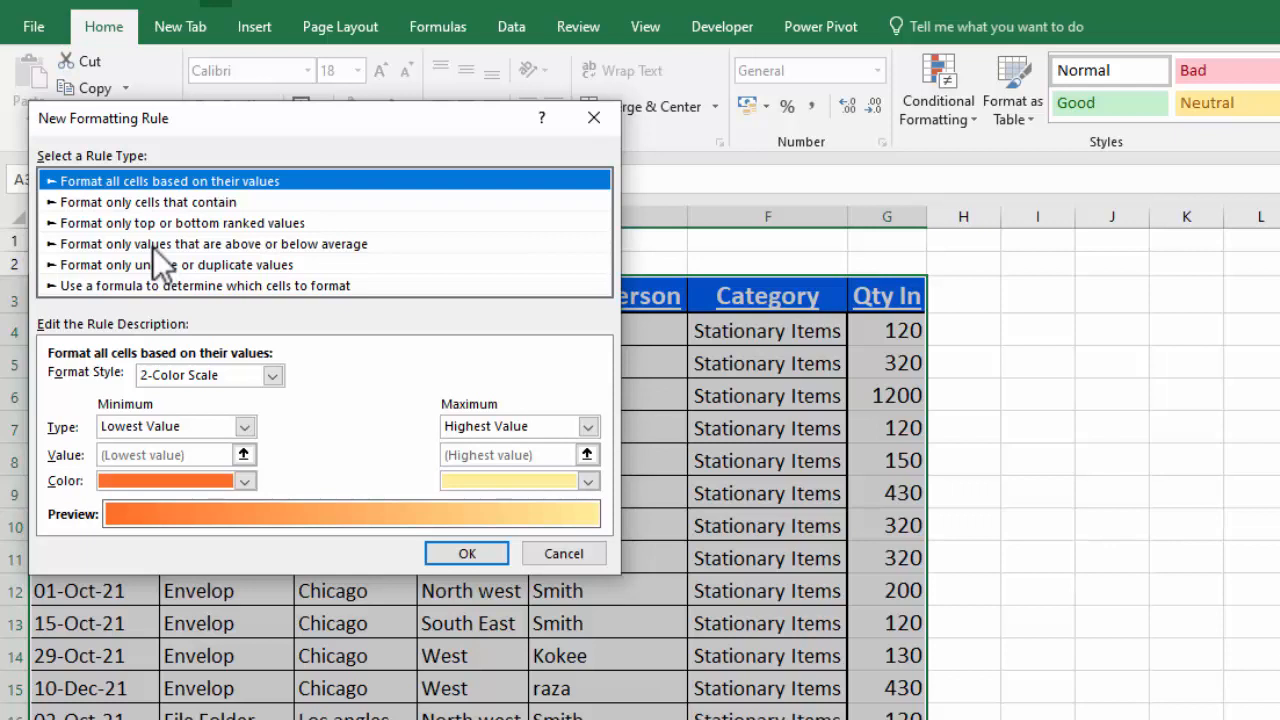
pyautogui.click(153, 245)
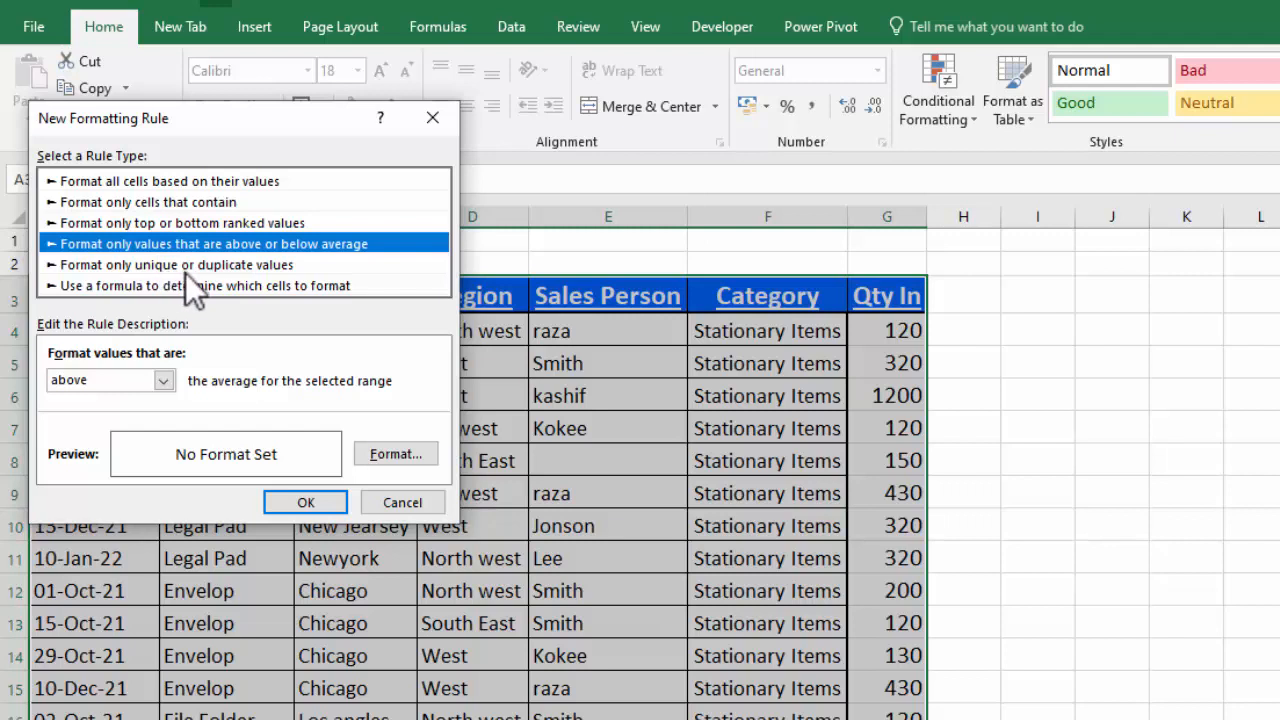
pyautogui.click(185, 271)
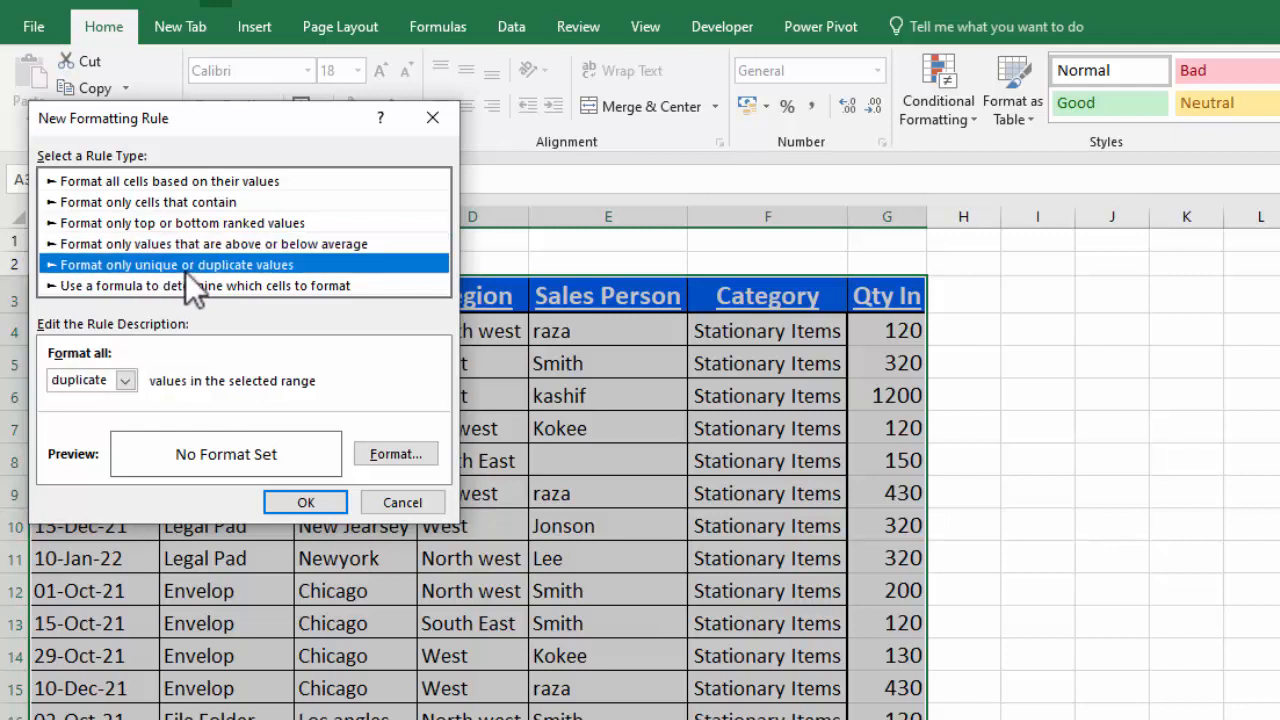
pyautogui.click(127, 380)
pyautogui.click(136, 385)
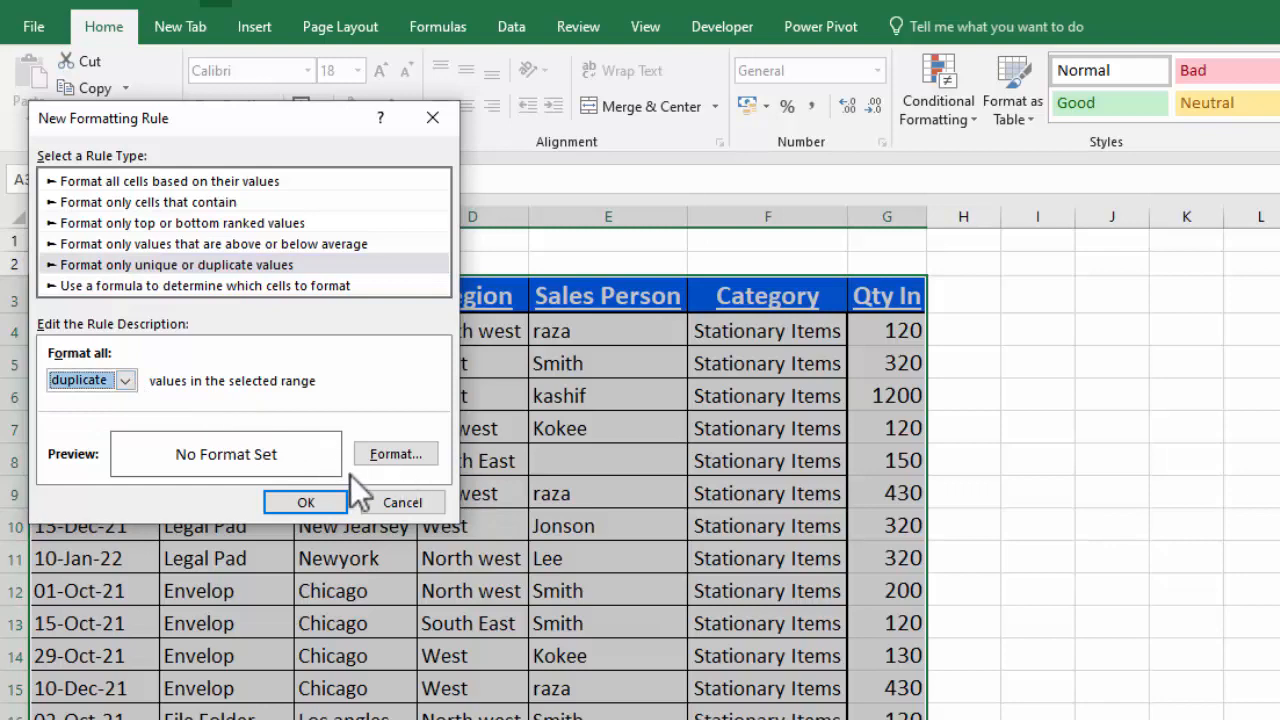
# Give the duplicate values rule a red fill with white font, apply it to the table, and undo it.
pyautogui.click(384, 455)
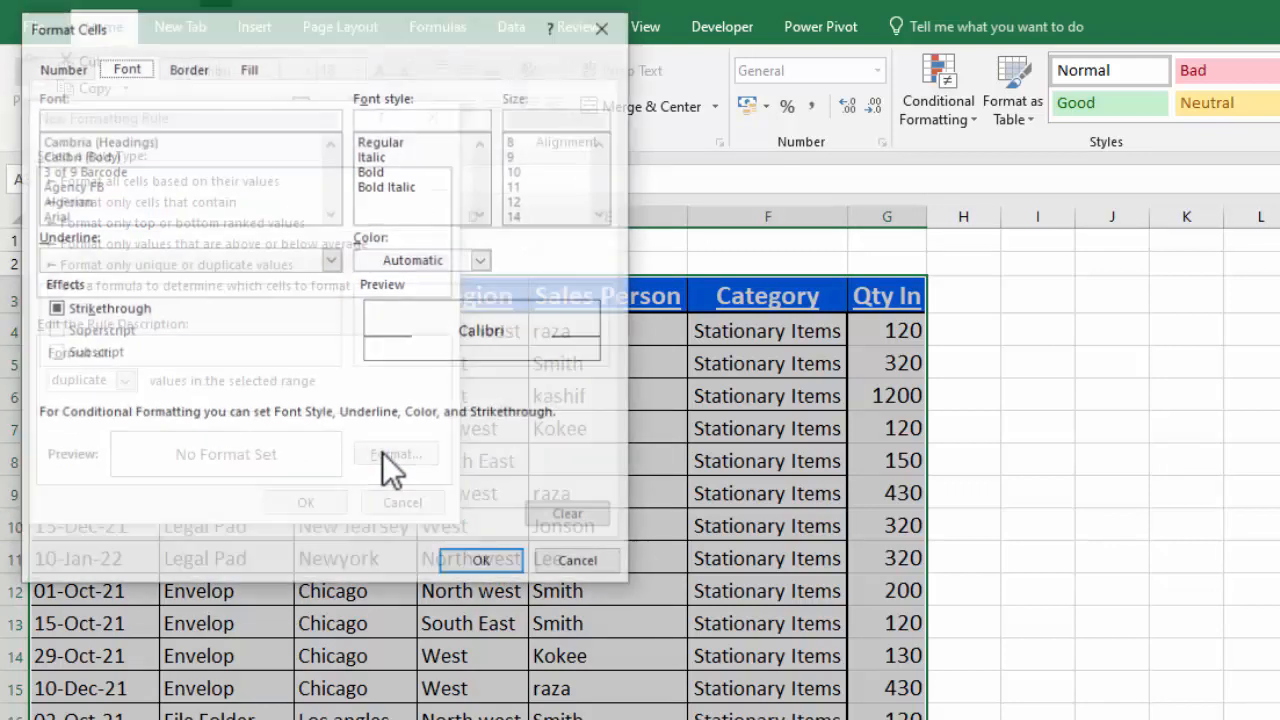
pyautogui.click(260, 68)
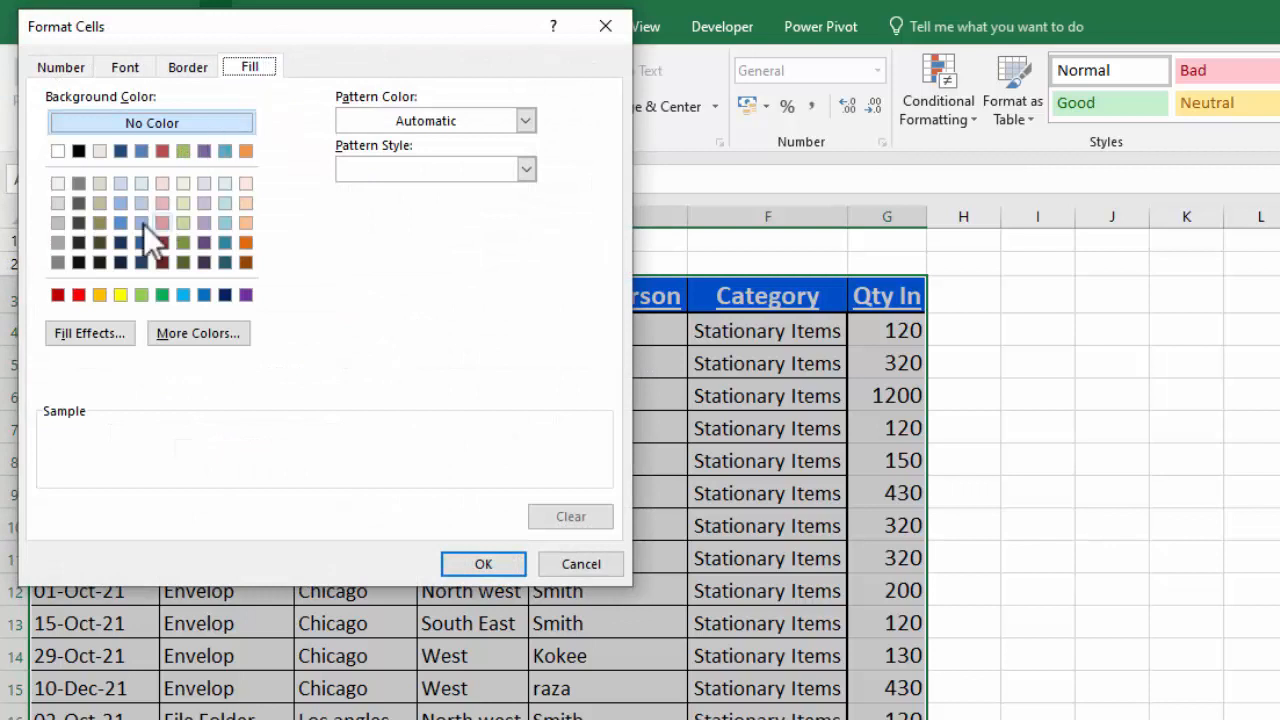
pyautogui.click(78, 295)
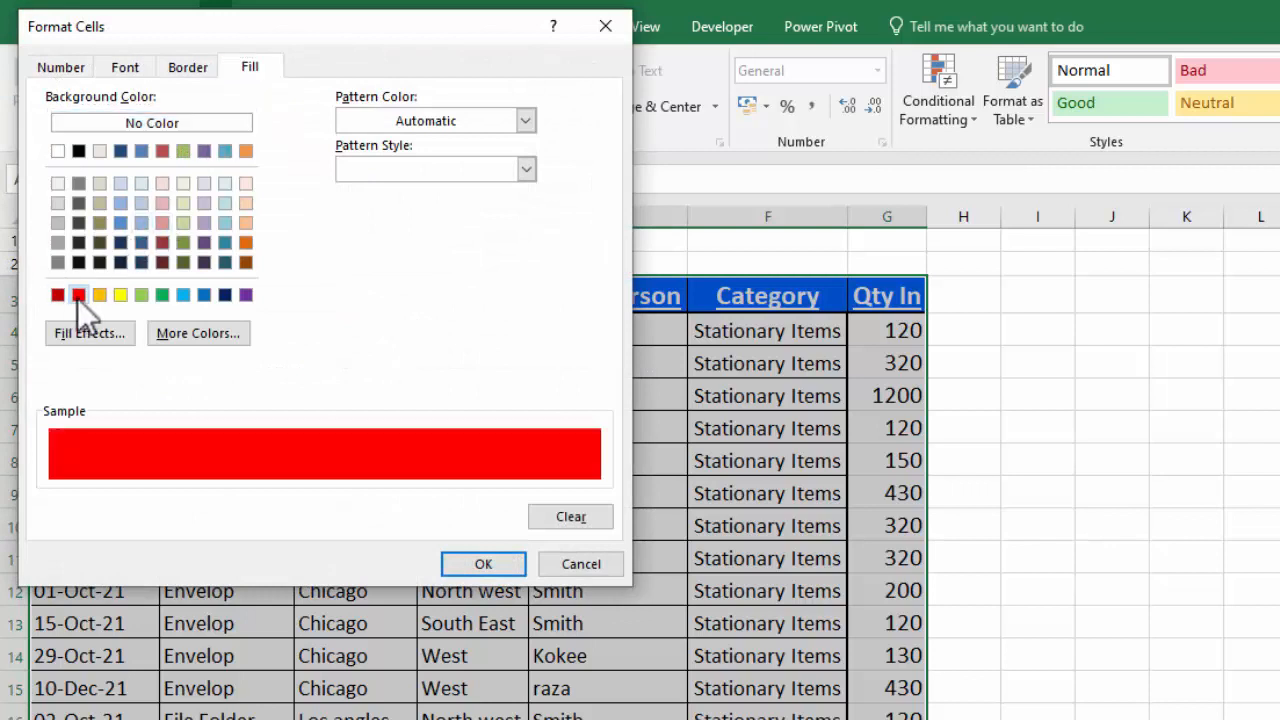
pyautogui.click(138, 67)
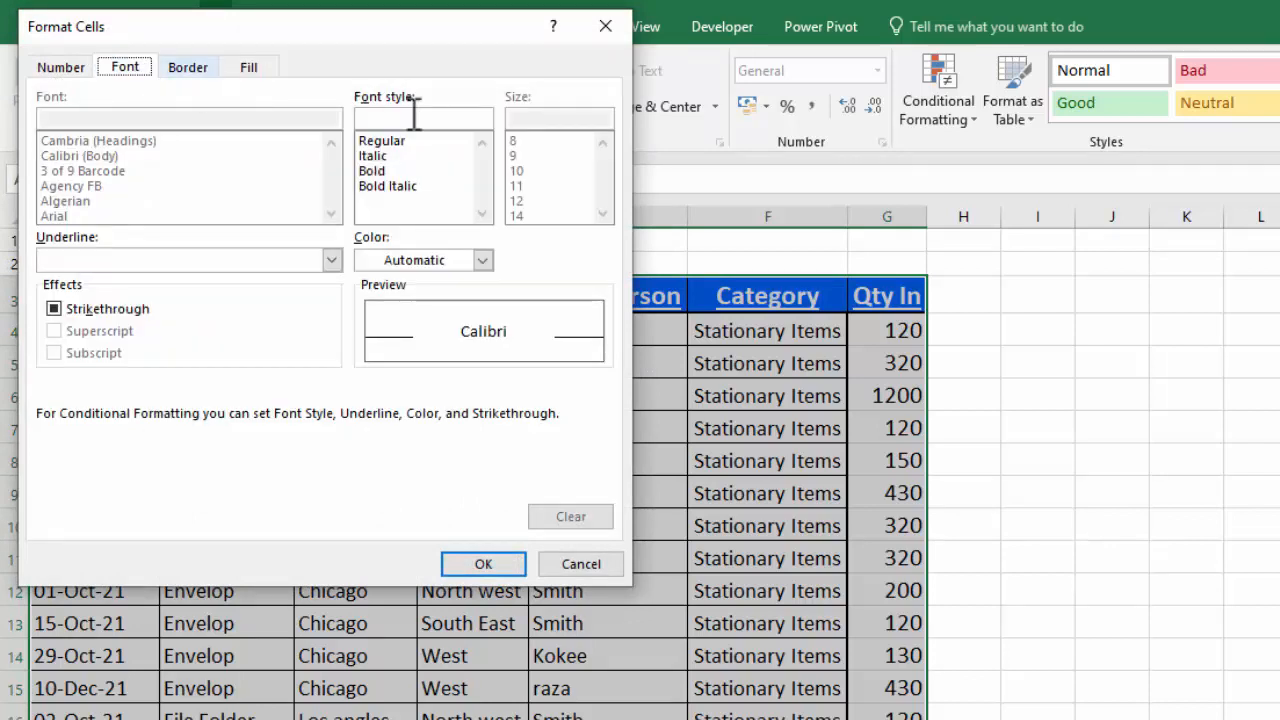
pyautogui.click(481, 261)
pyautogui.click(367, 344)
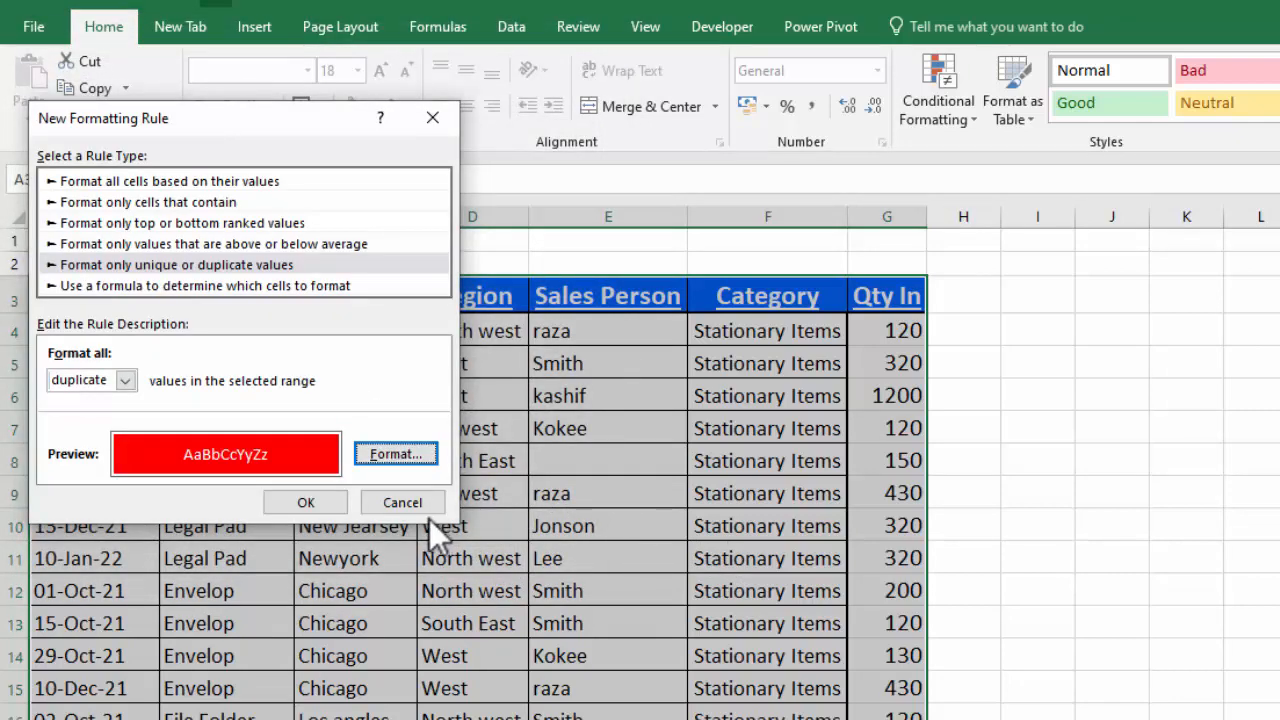
pyautogui.click(308, 500)
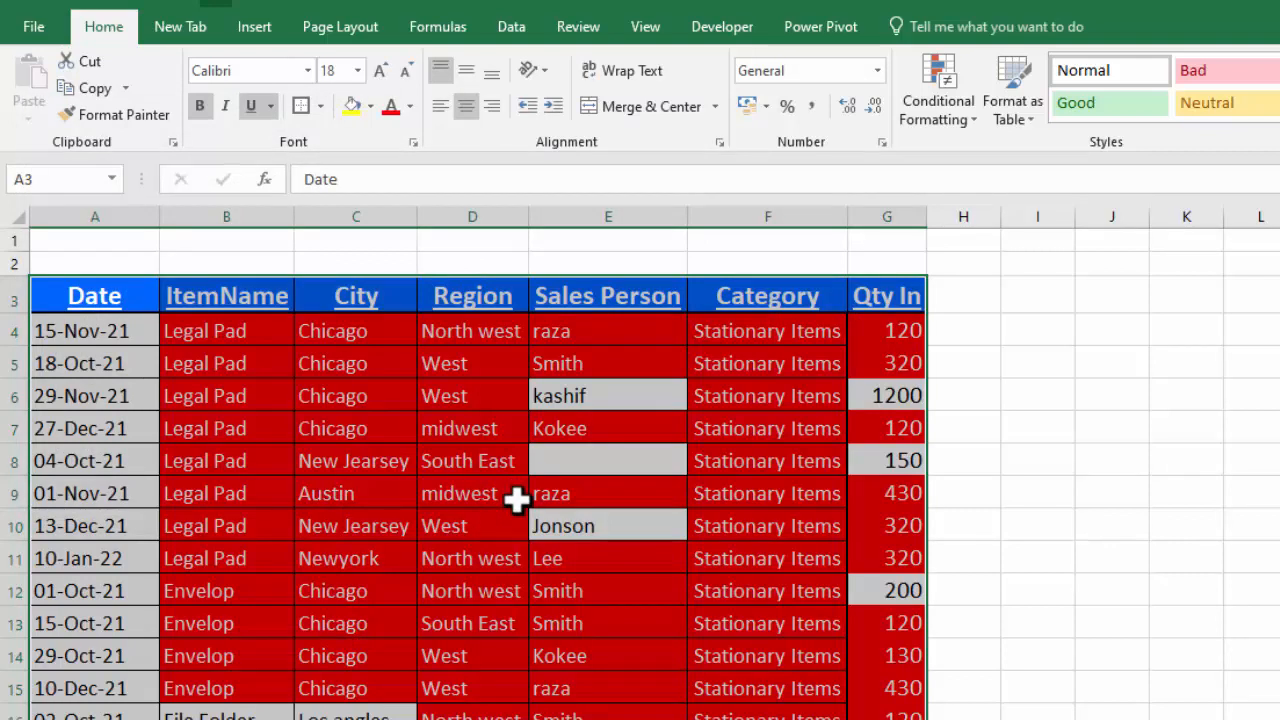
pyautogui.hotkey('ctrl', 'z')
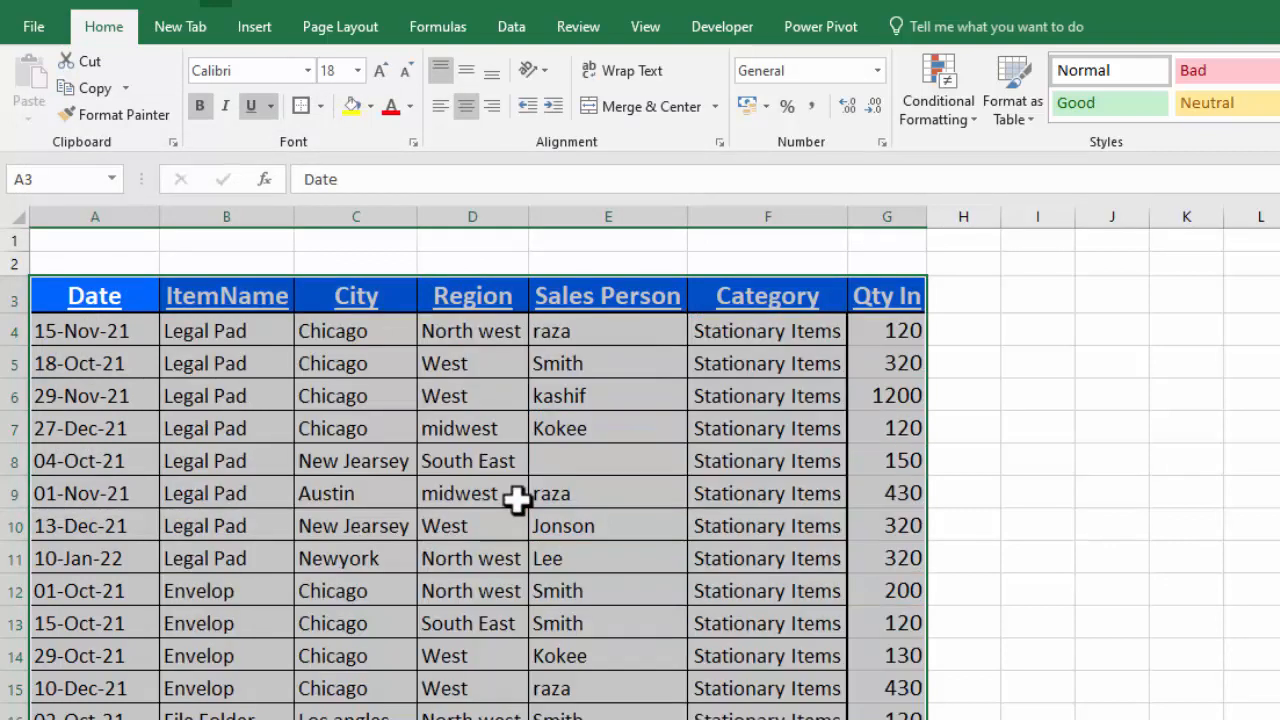
# Run Remove Duplicates on the whole table with all columns checked and the data treated as having headers.
pyautogui.click(1134, 366)
pyautogui.moveTo(226, 296); pyautogui.dragTo(783, 717)
pyautogui.hotkey('ctrl', 'a')
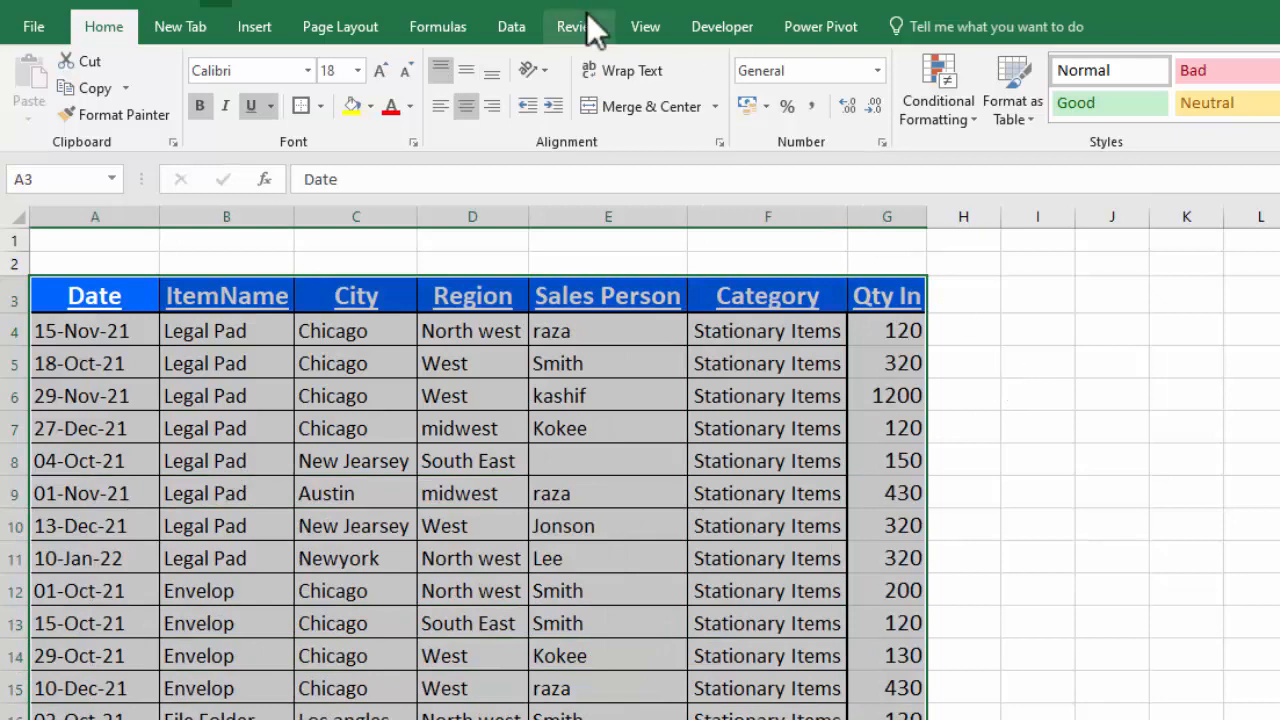
pyautogui.click(514, 28)
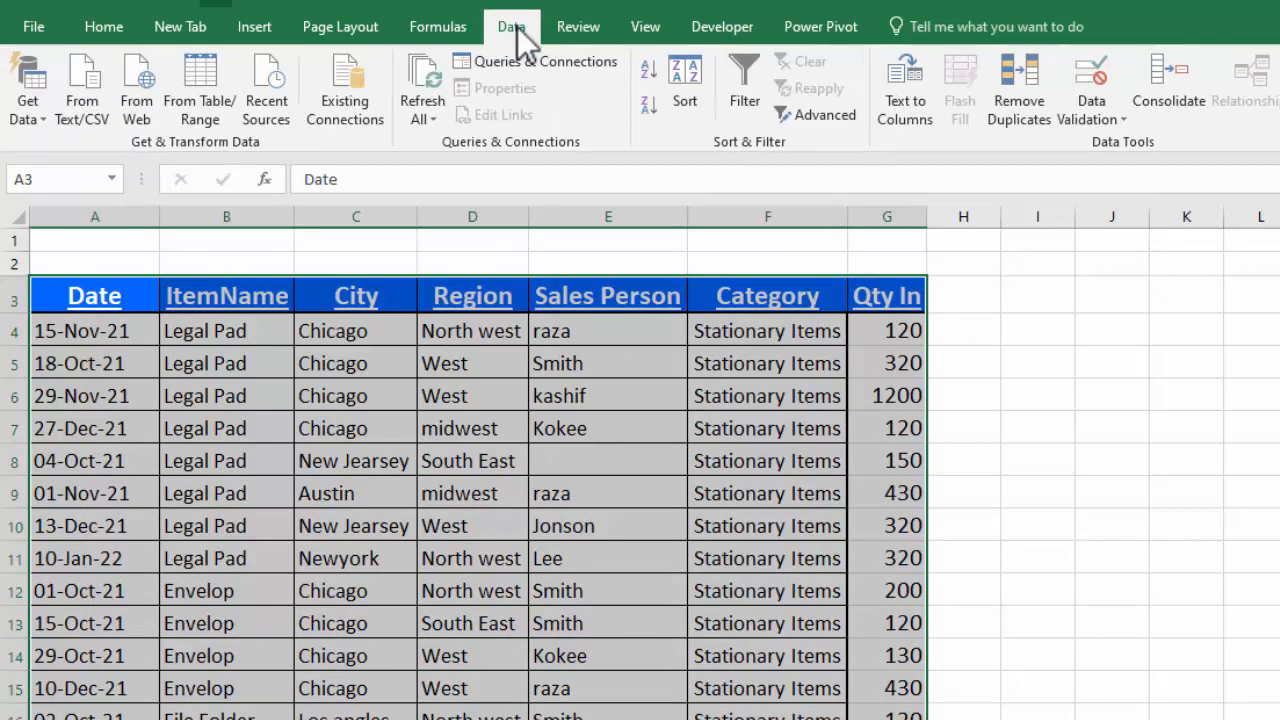
pyautogui.click(1044, 118)
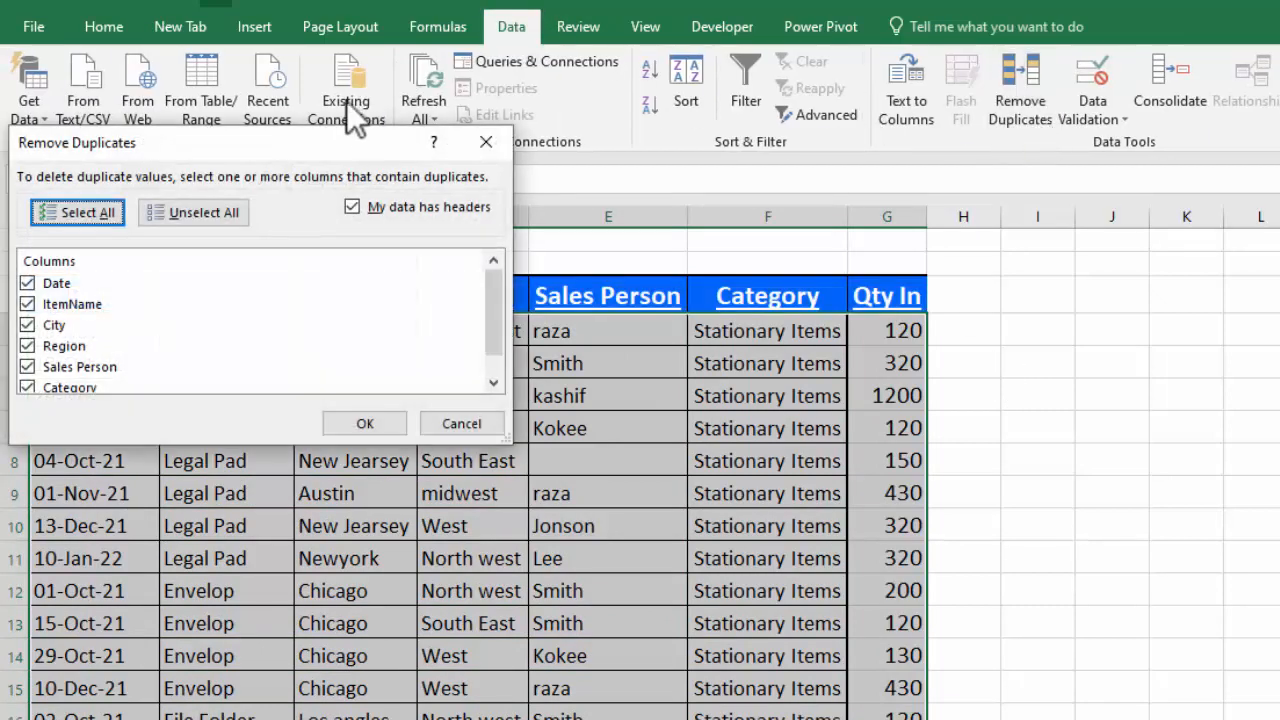
pyautogui.moveTo(320, 139); pyautogui.dragTo(670, 388)
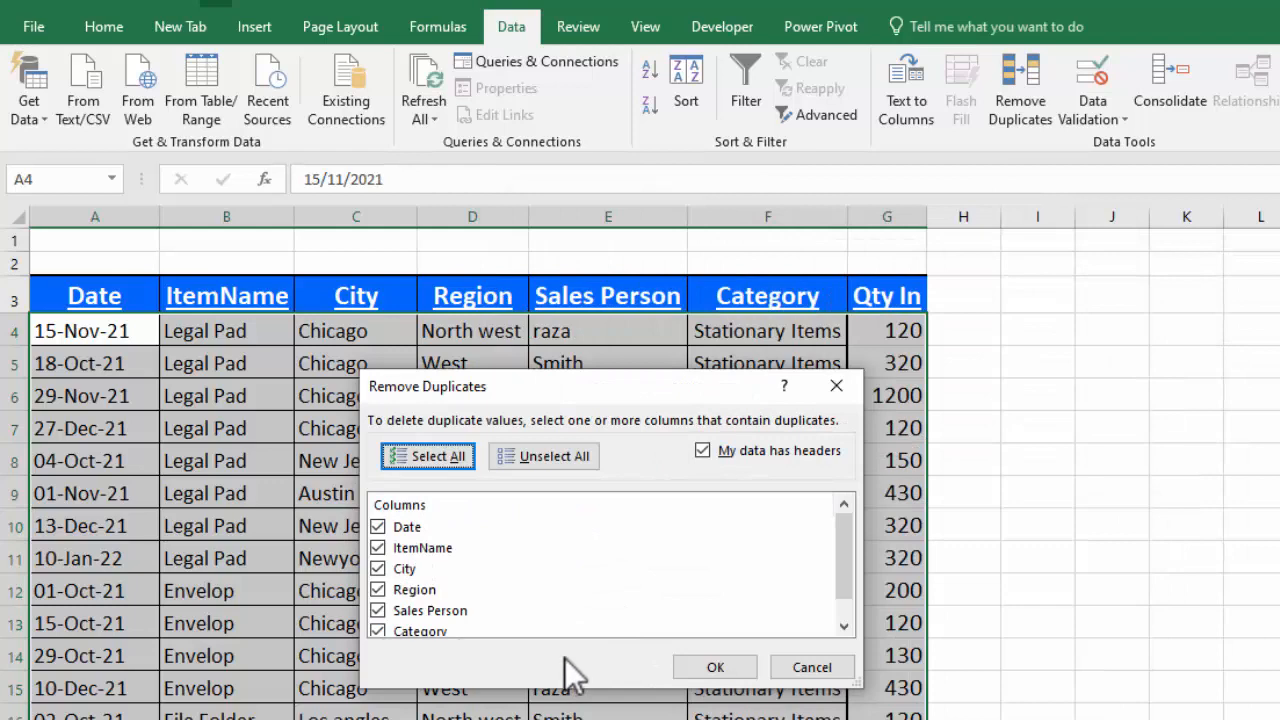
pyautogui.click(714, 672)
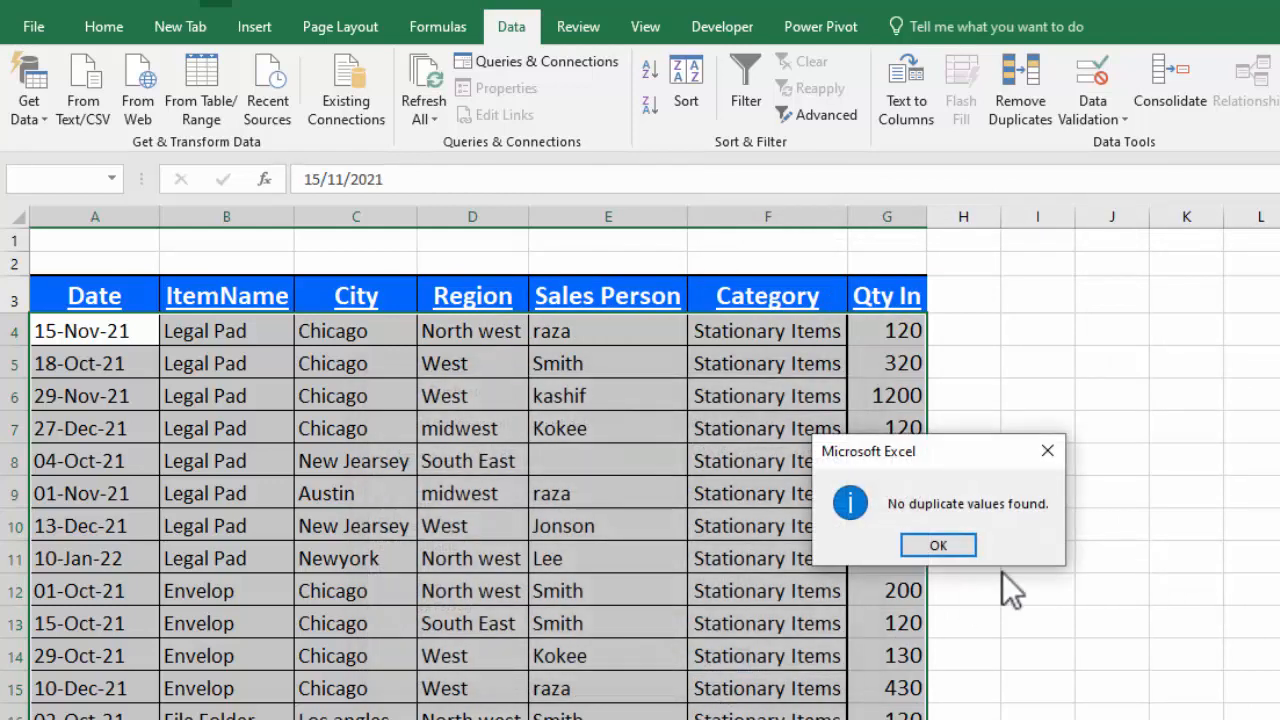
pyautogui.click(952, 550)
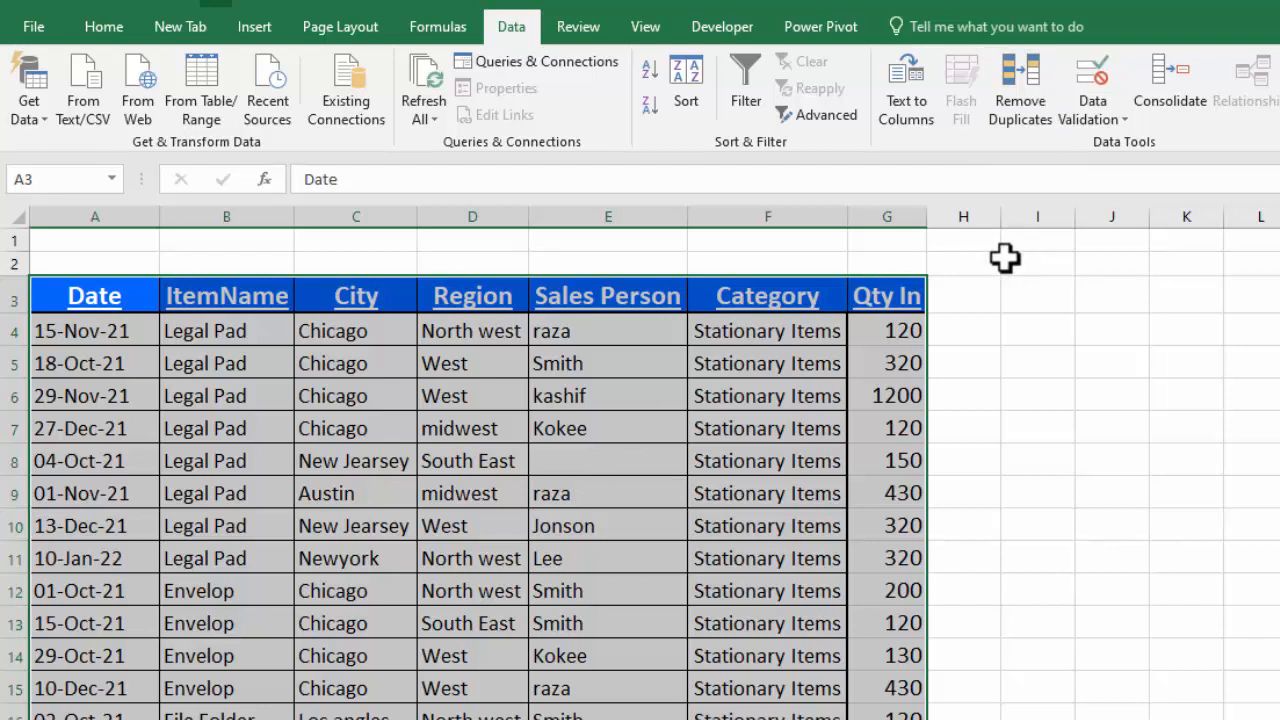
pyautogui.click(465, 437)
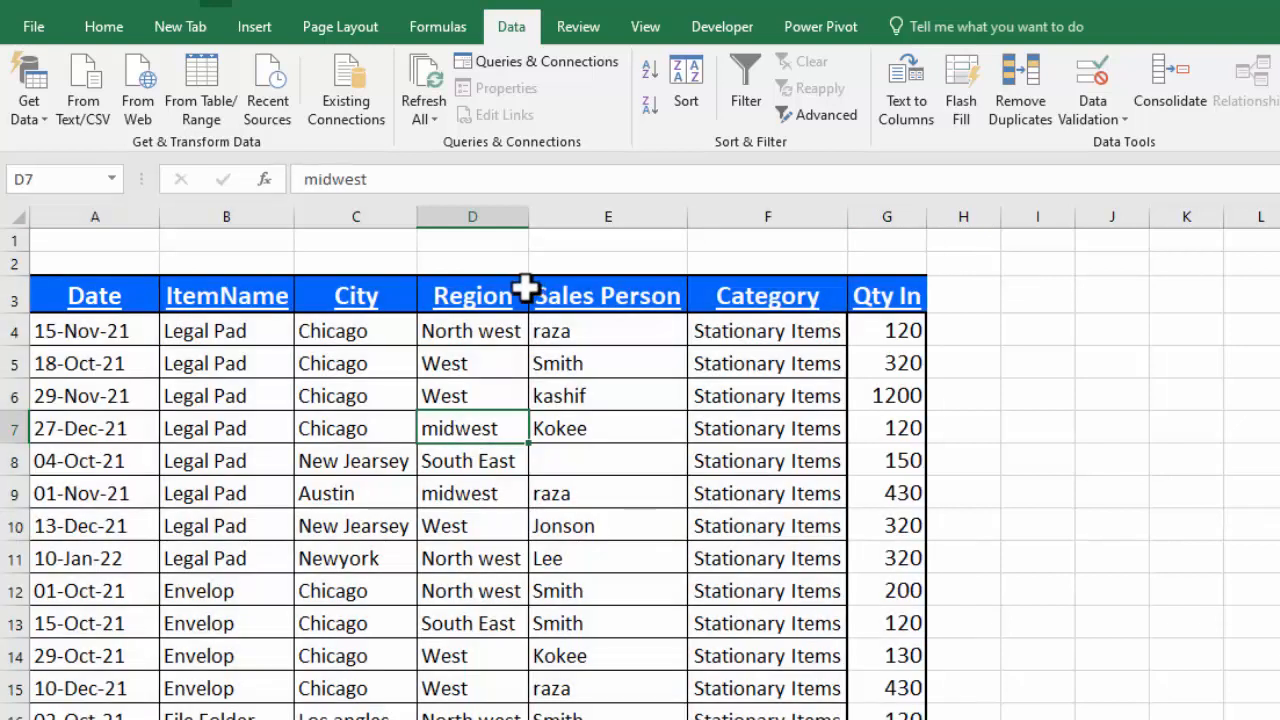
pyautogui.click(472, 294)
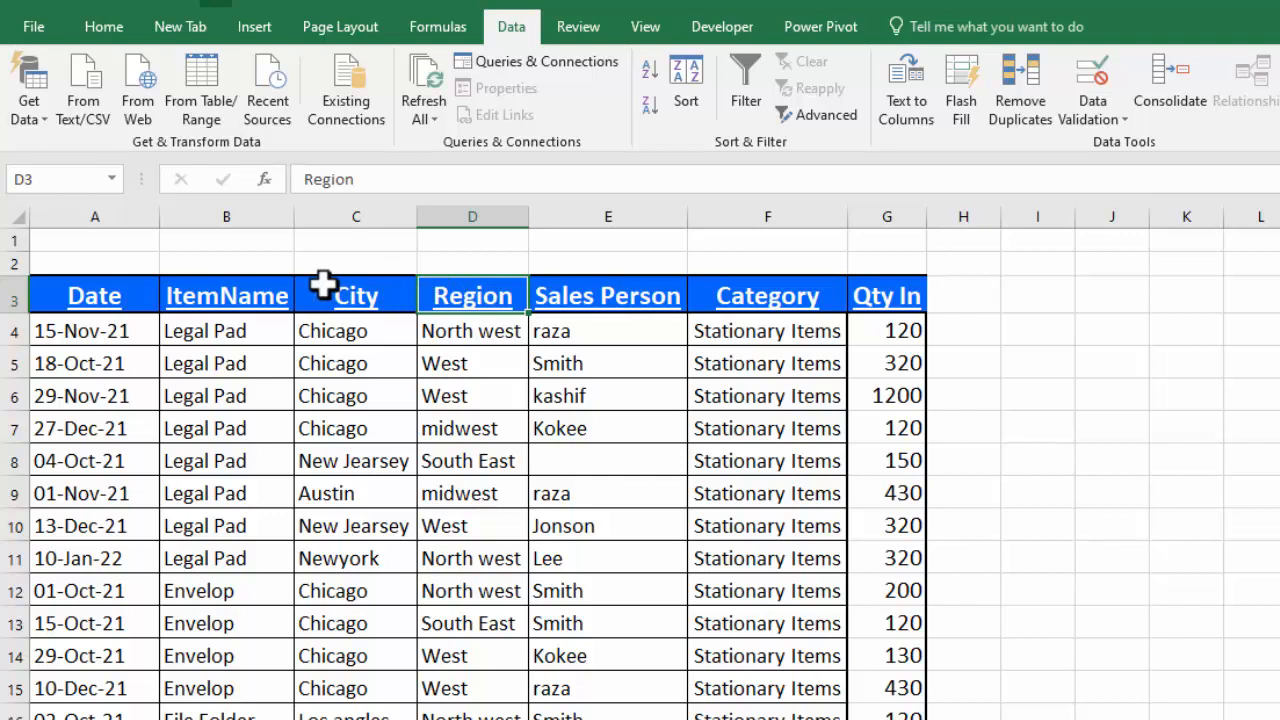
pyautogui.click(8, 396)
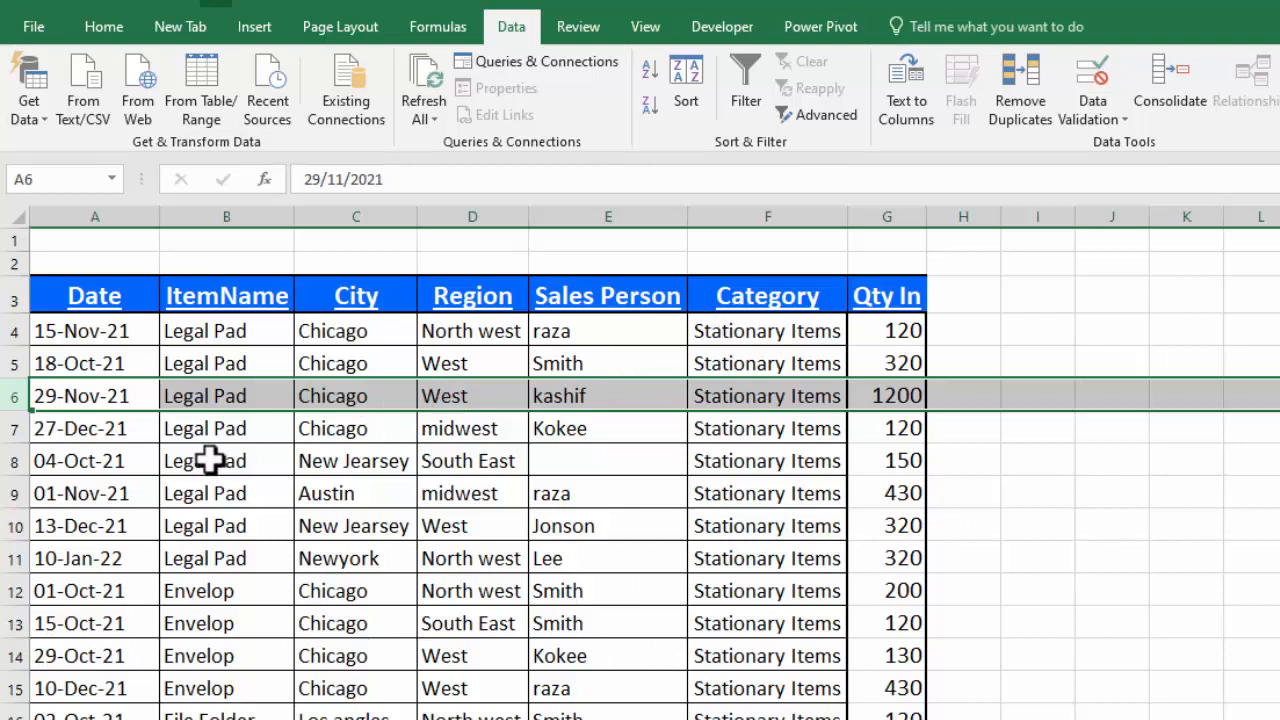
pyautogui.click(991, 591)
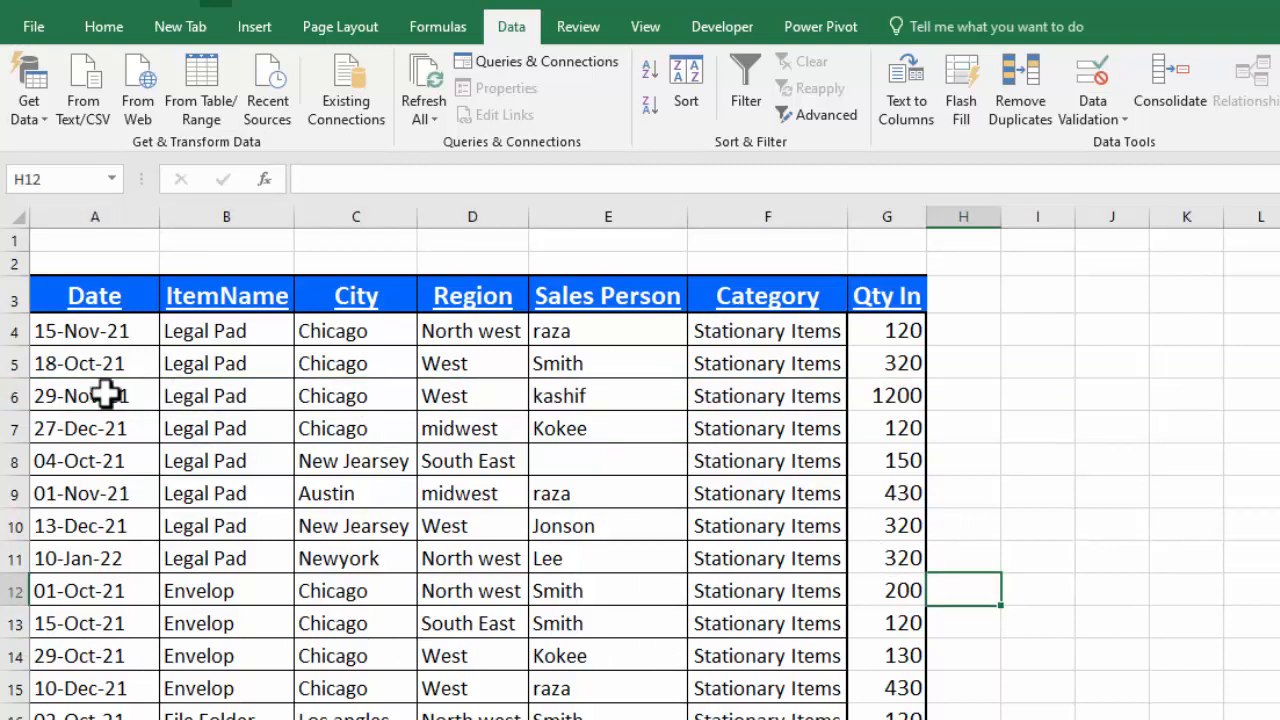
# Copy the 29-Nov-21 Legal Pad record in row 6 and insert it as a new row above row 10.
pyautogui.click(15, 396)
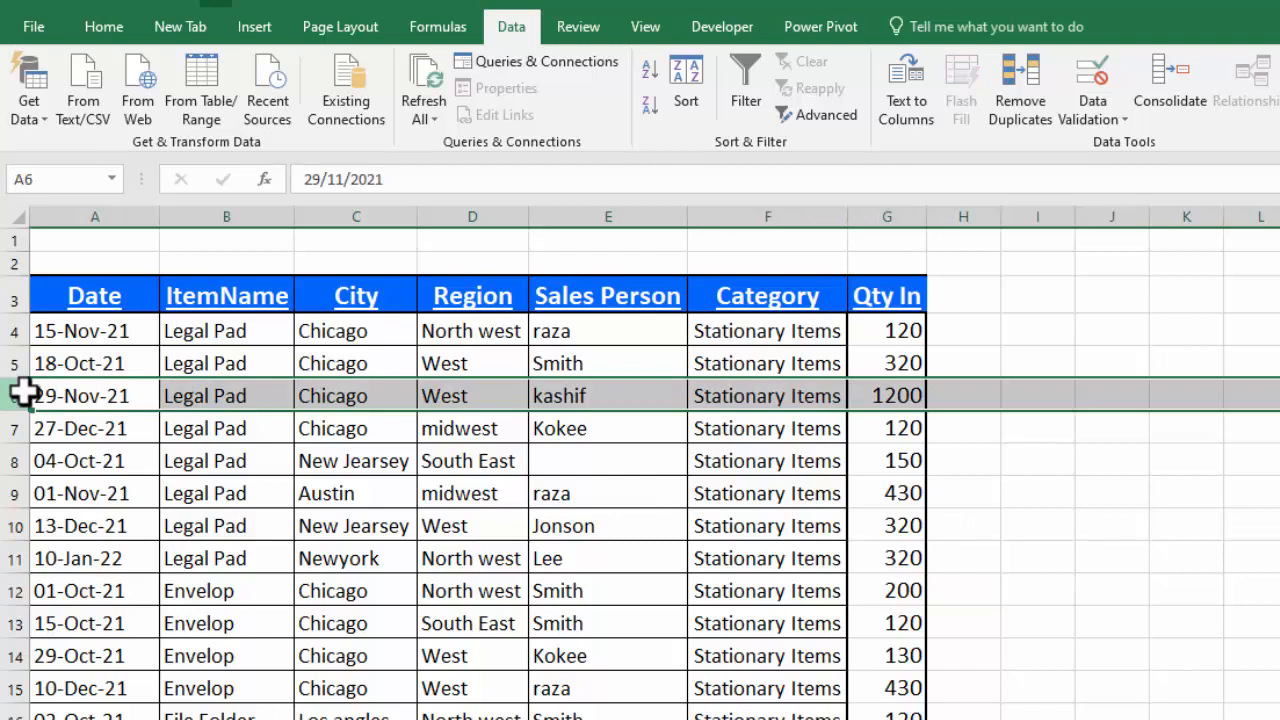
pyautogui.hotkey('ctrl', 'c')
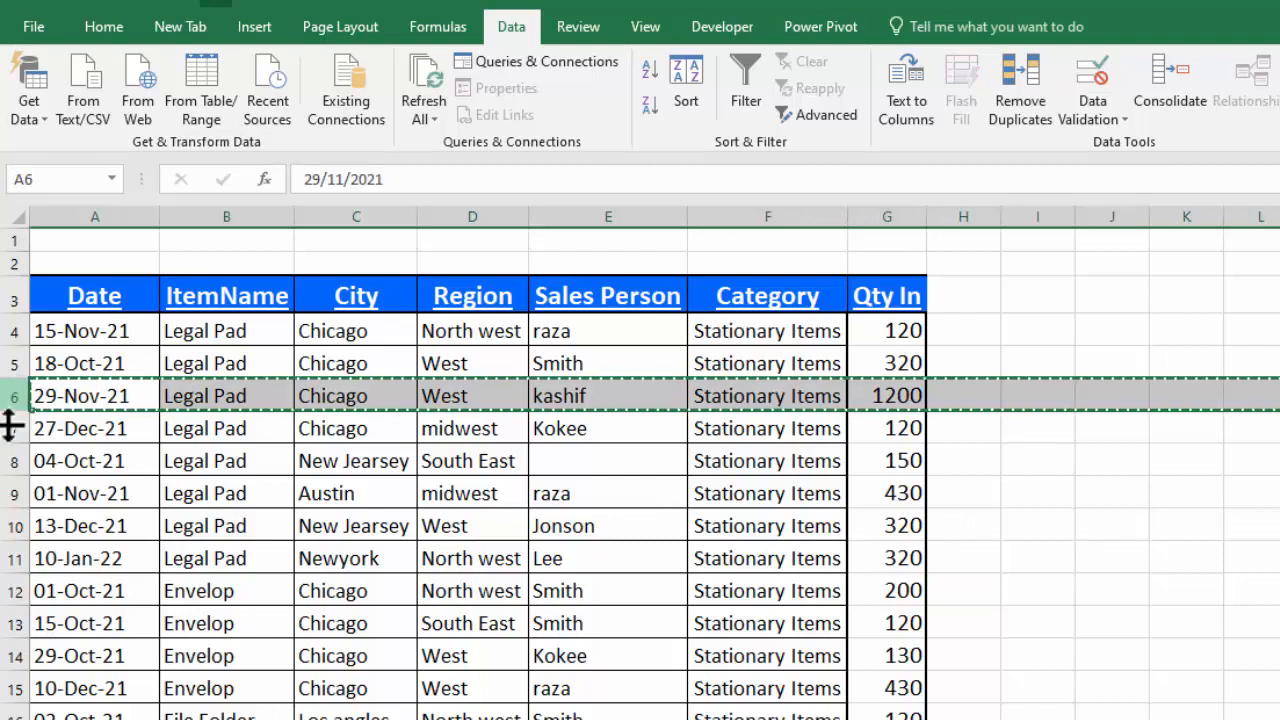
pyautogui.rightClick(8, 525)
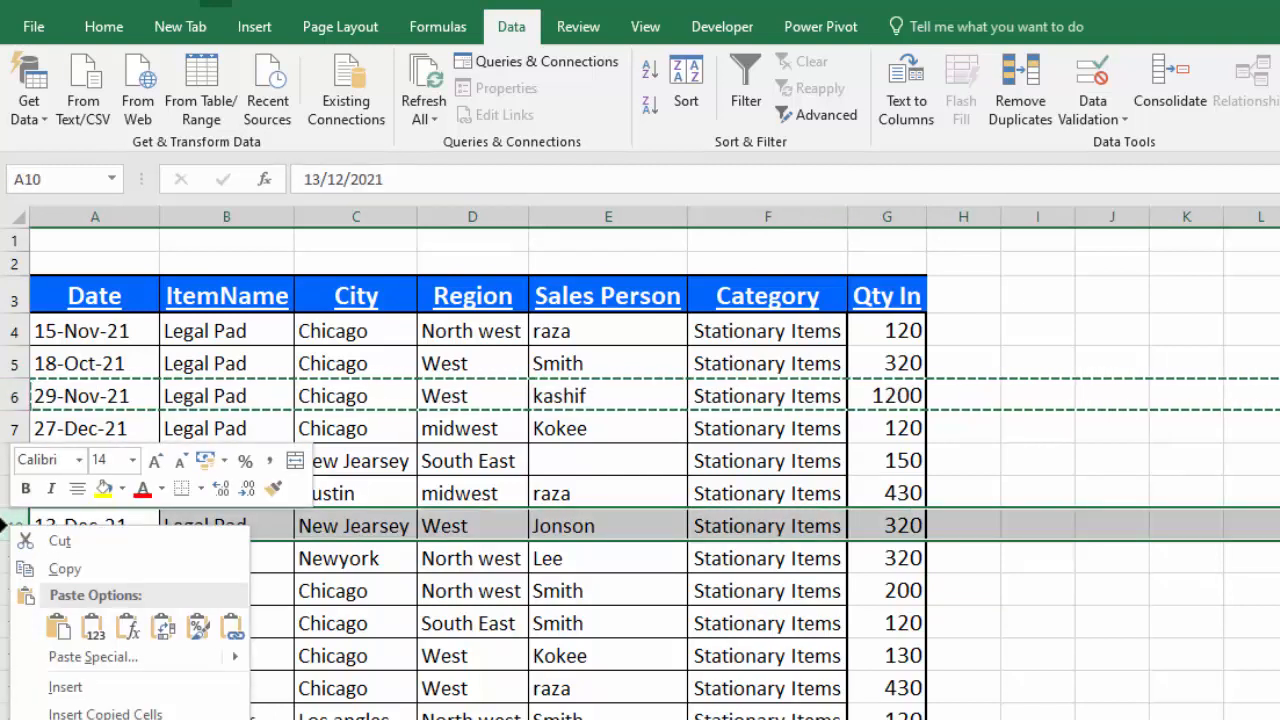
pyautogui.click(60, 713)
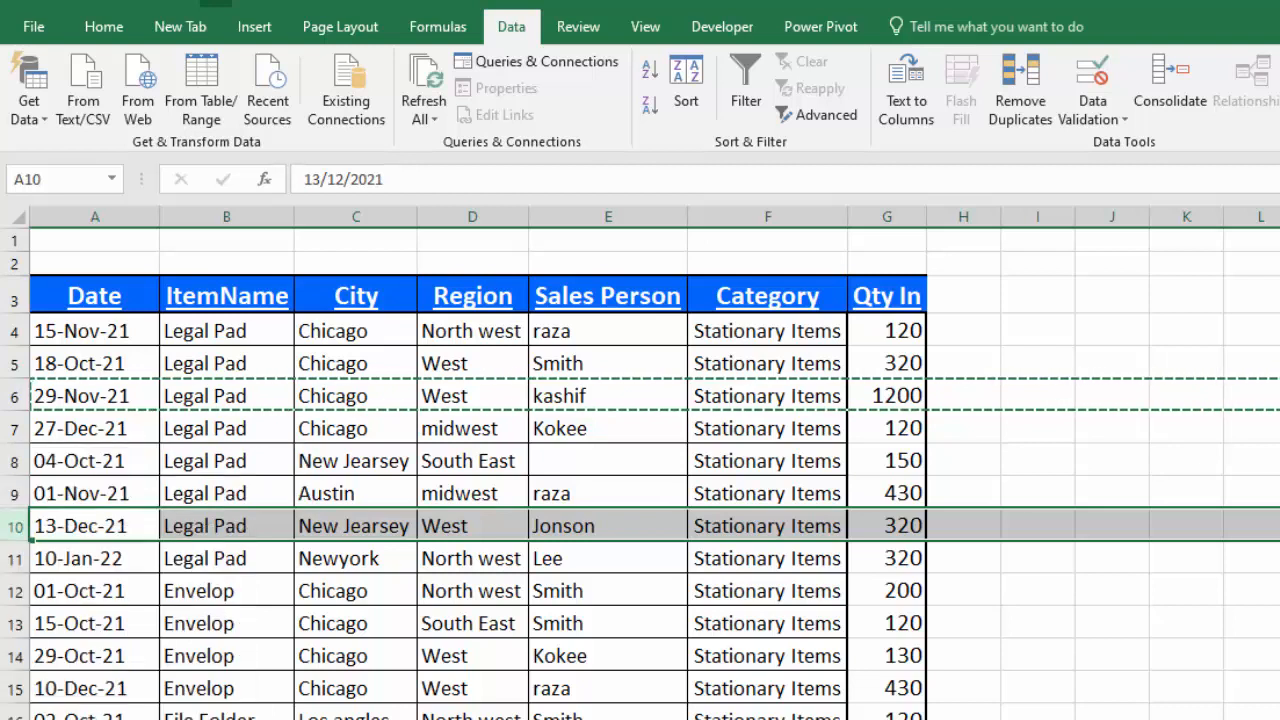
pyautogui.click(1241, 645)
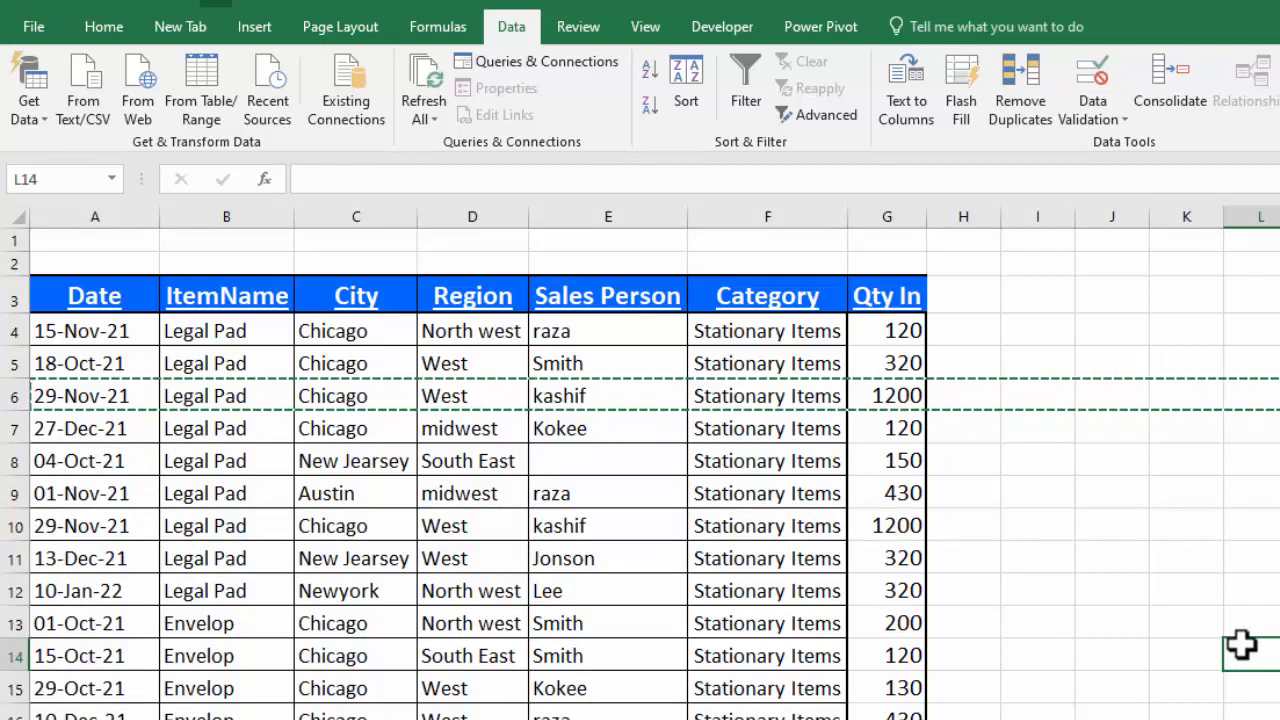
# Remove the repeated 29-Nov-21 Legal Pad record by running Remove Duplicates across all columns of the table, with headers.
pyautogui.press('Escape')
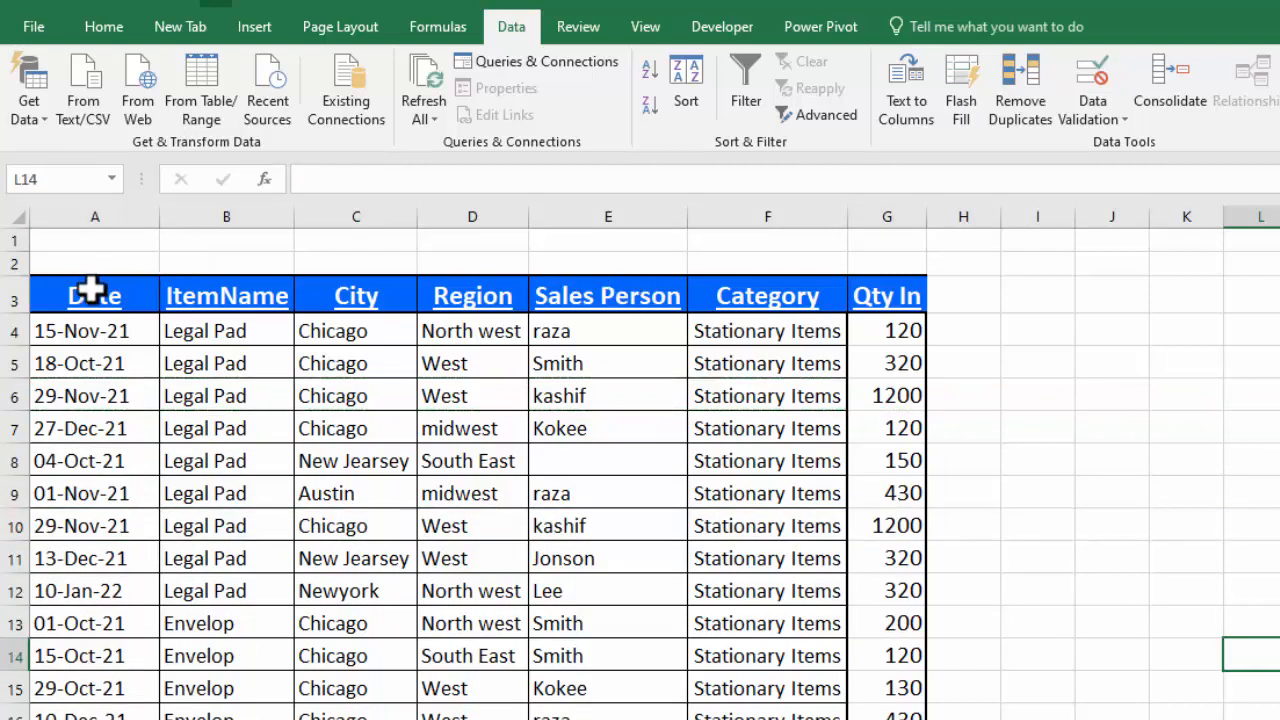
pyautogui.moveTo(94, 289); pyautogui.dragTo(925, 718)
pyautogui.click(1022, 110)
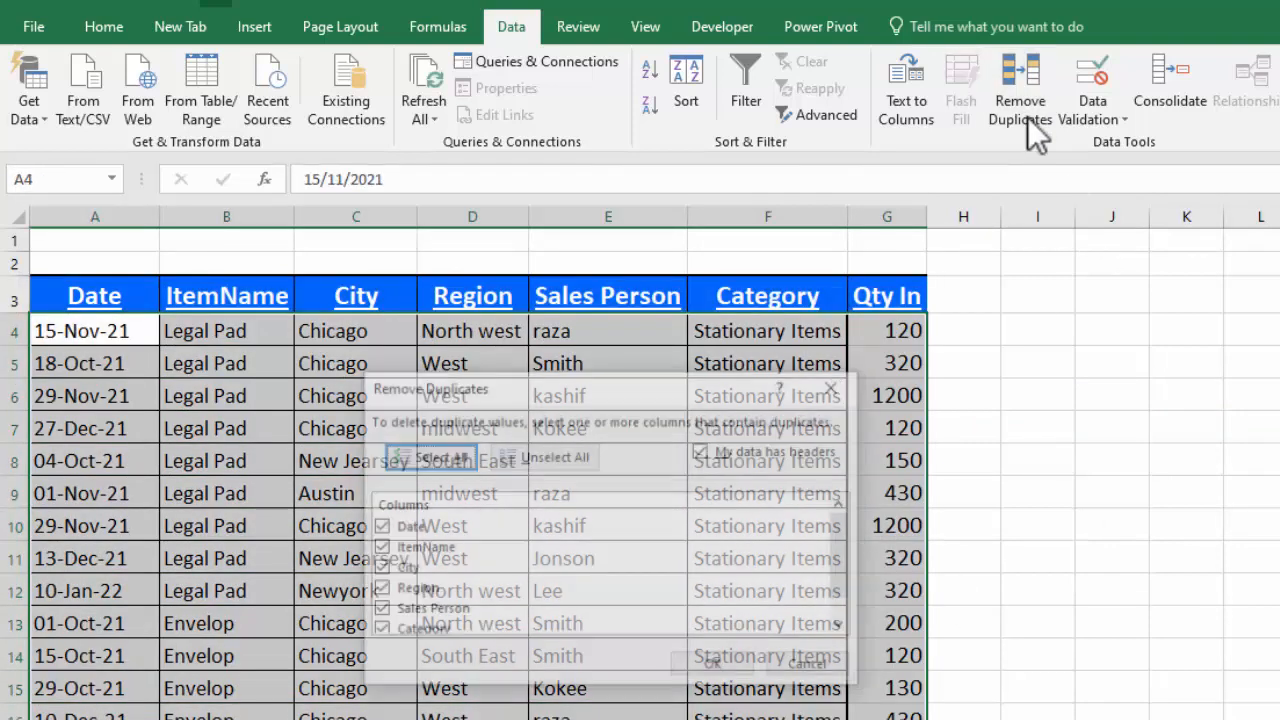
pyautogui.click(736, 668)
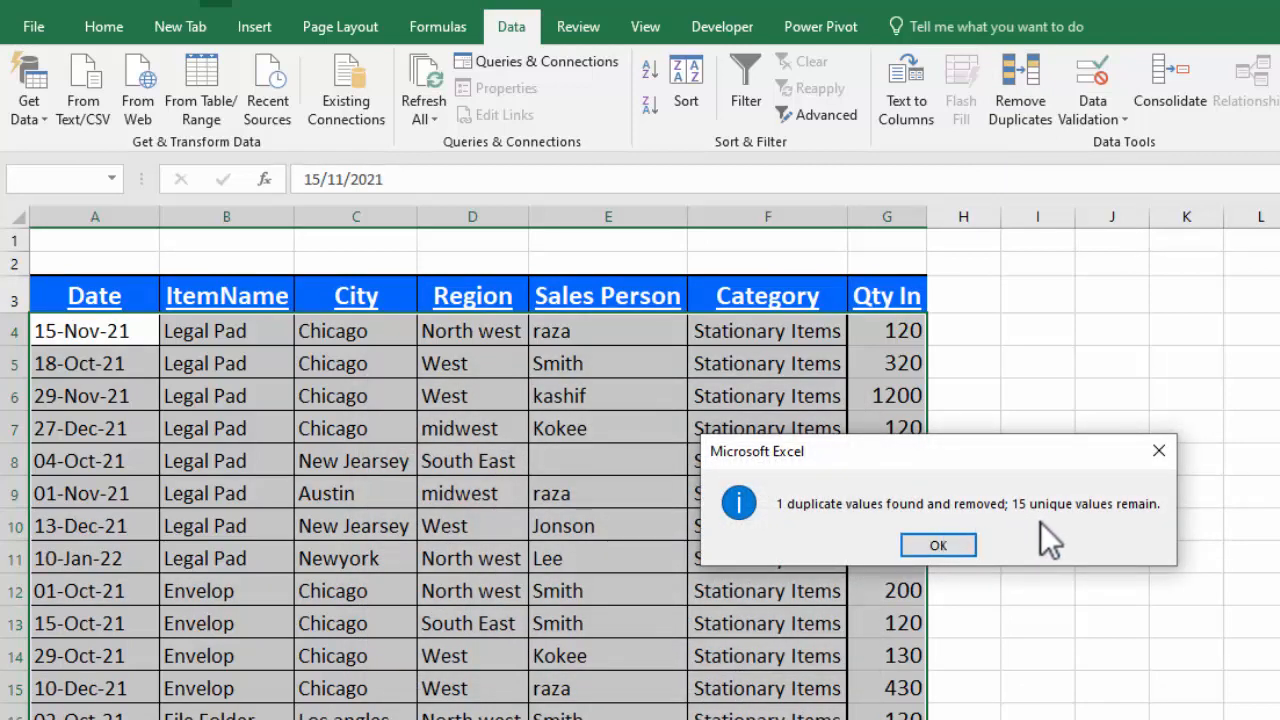
pyautogui.click(950, 548)
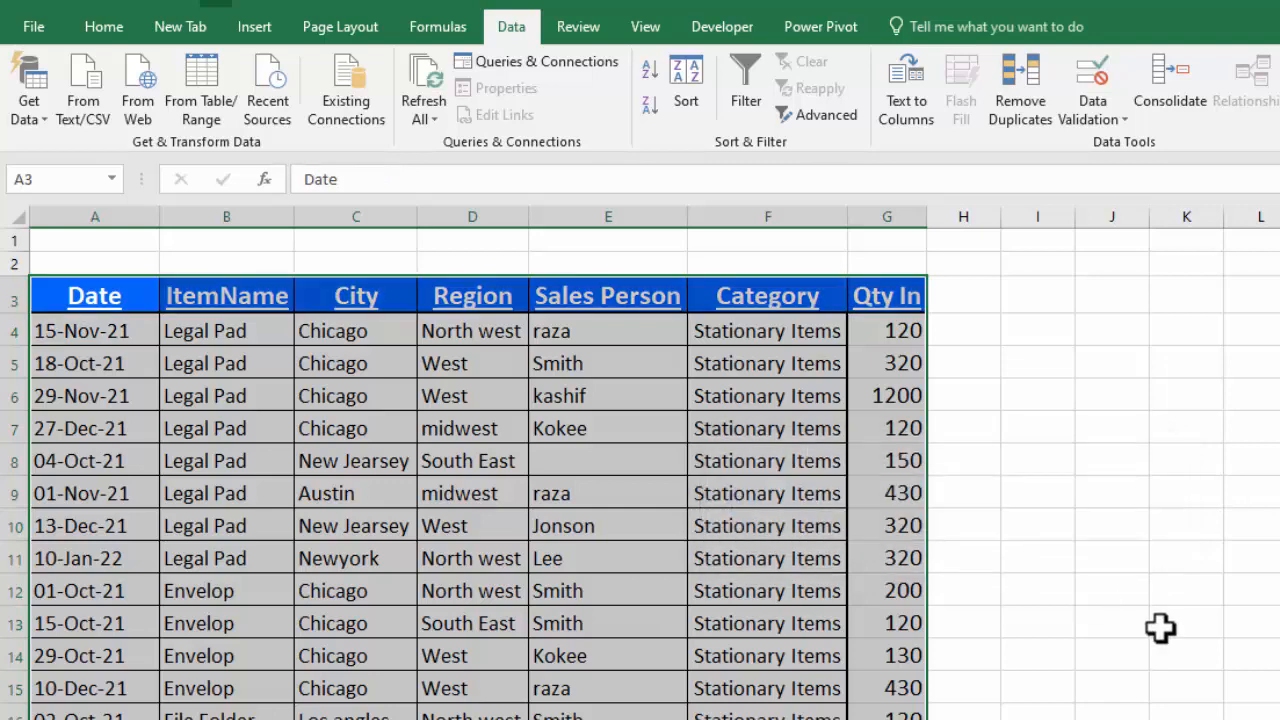
pyautogui.click(1160, 627)
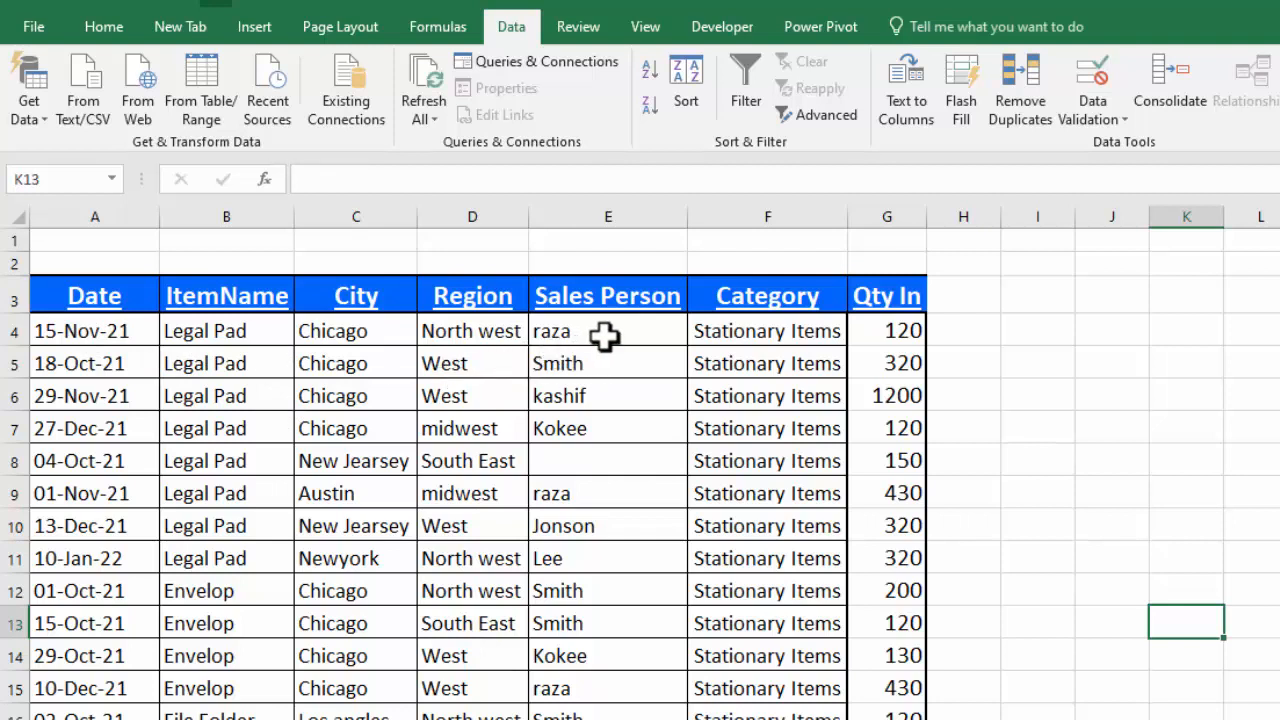
# Run Remove Duplicates on the Sales Person values only, continuing with the current selection, and undo the removal.
pyautogui.moveTo(600, 334); pyautogui.dragTo(590, 718)
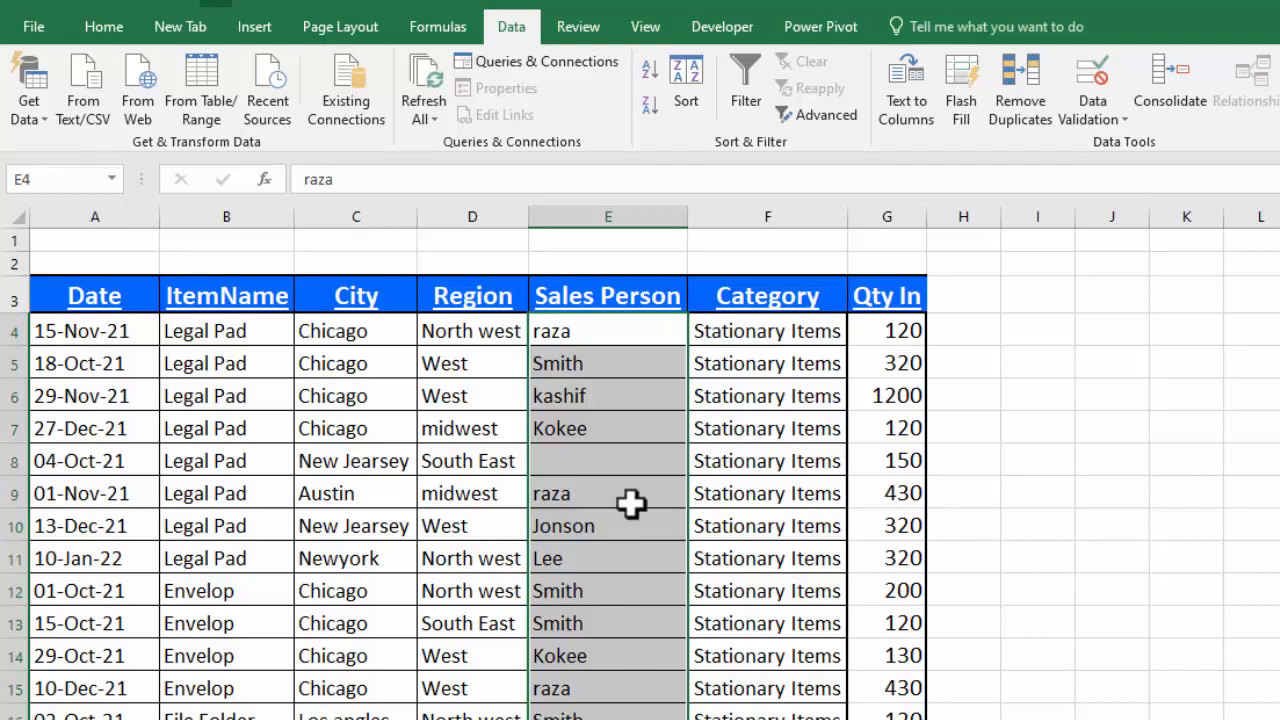
pyautogui.click(1030, 122)
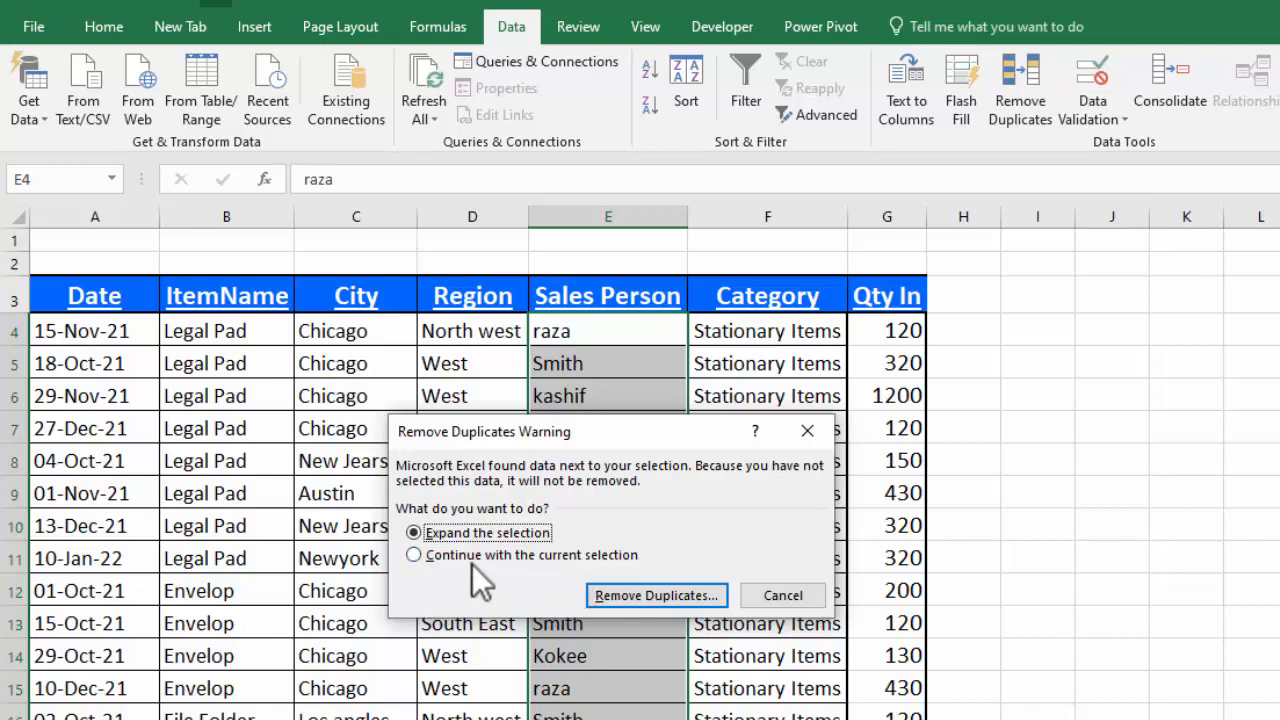
pyautogui.click(451, 562)
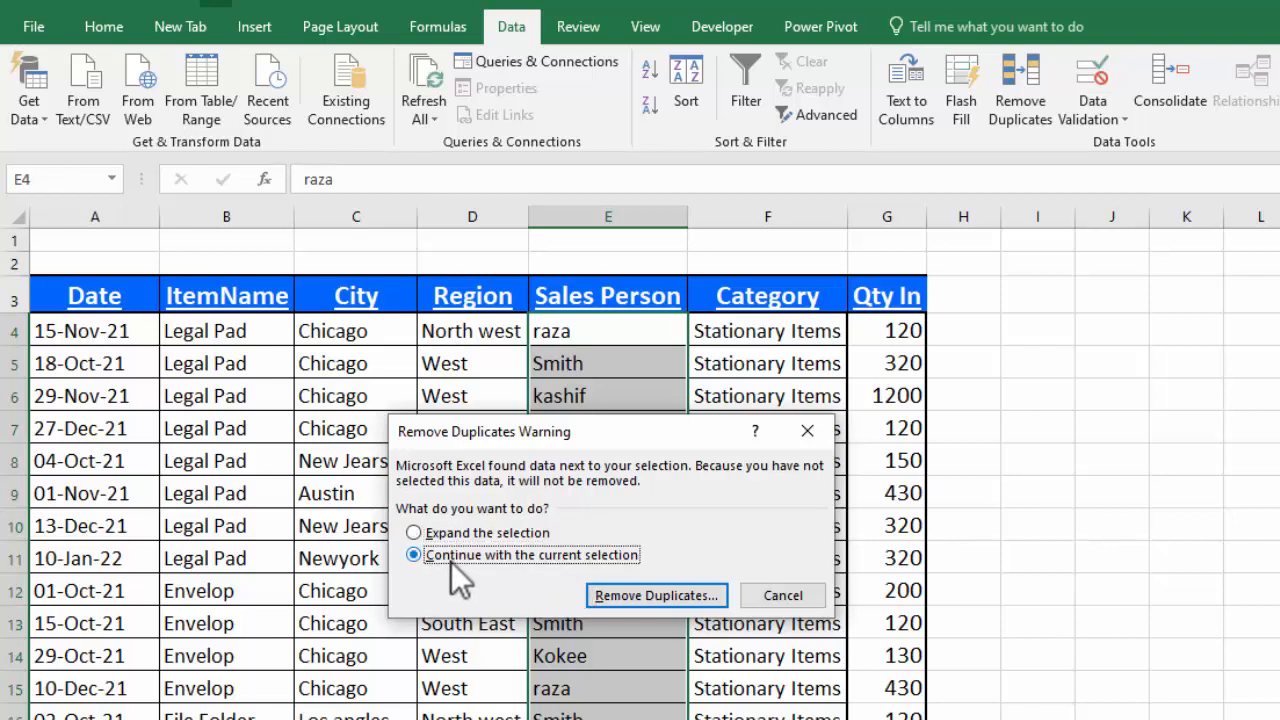
pyautogui.click(610, 594)
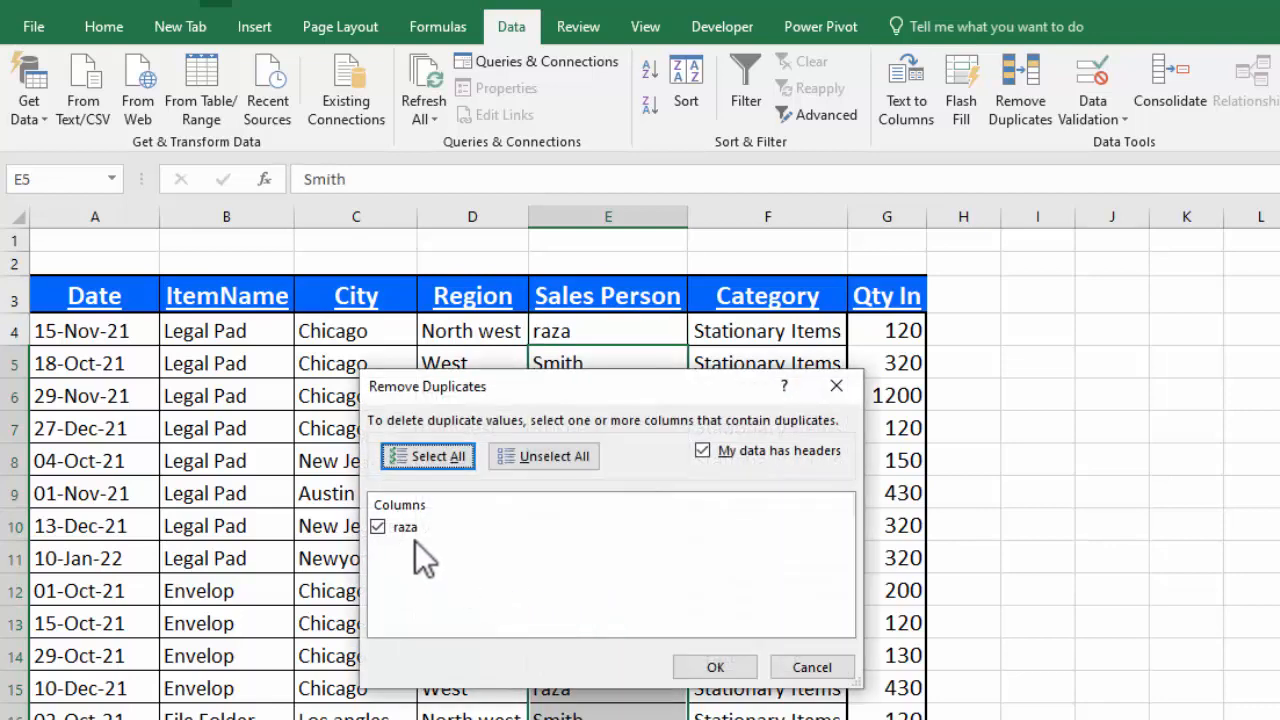
pyautogui.click(718, 671)
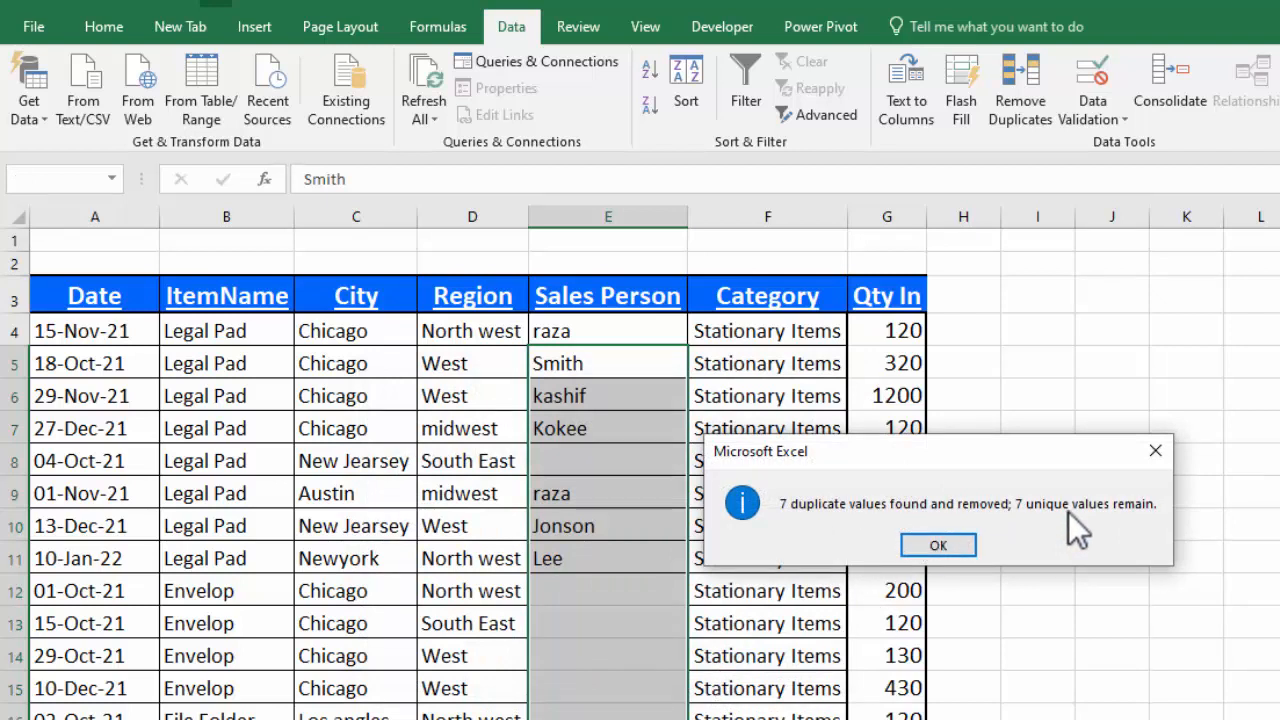
pyautogui.click(930, 548)
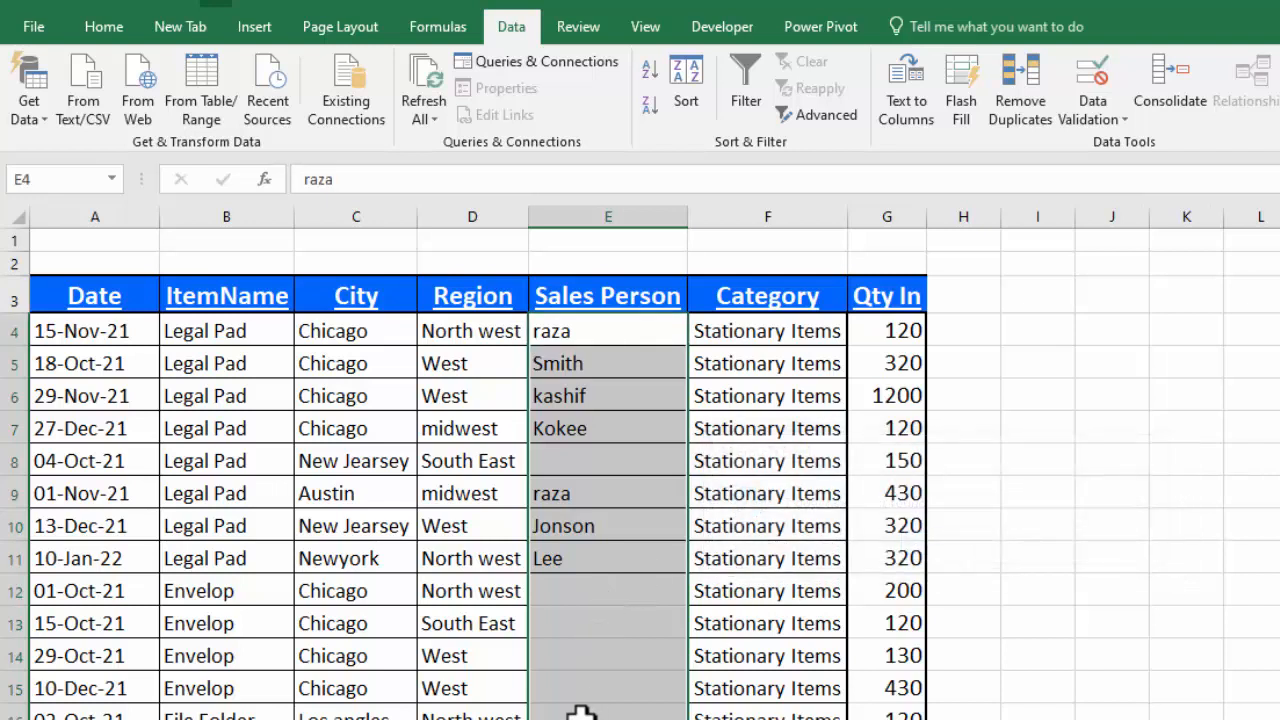
pyautogui.hotkey('ctrl', 'z')
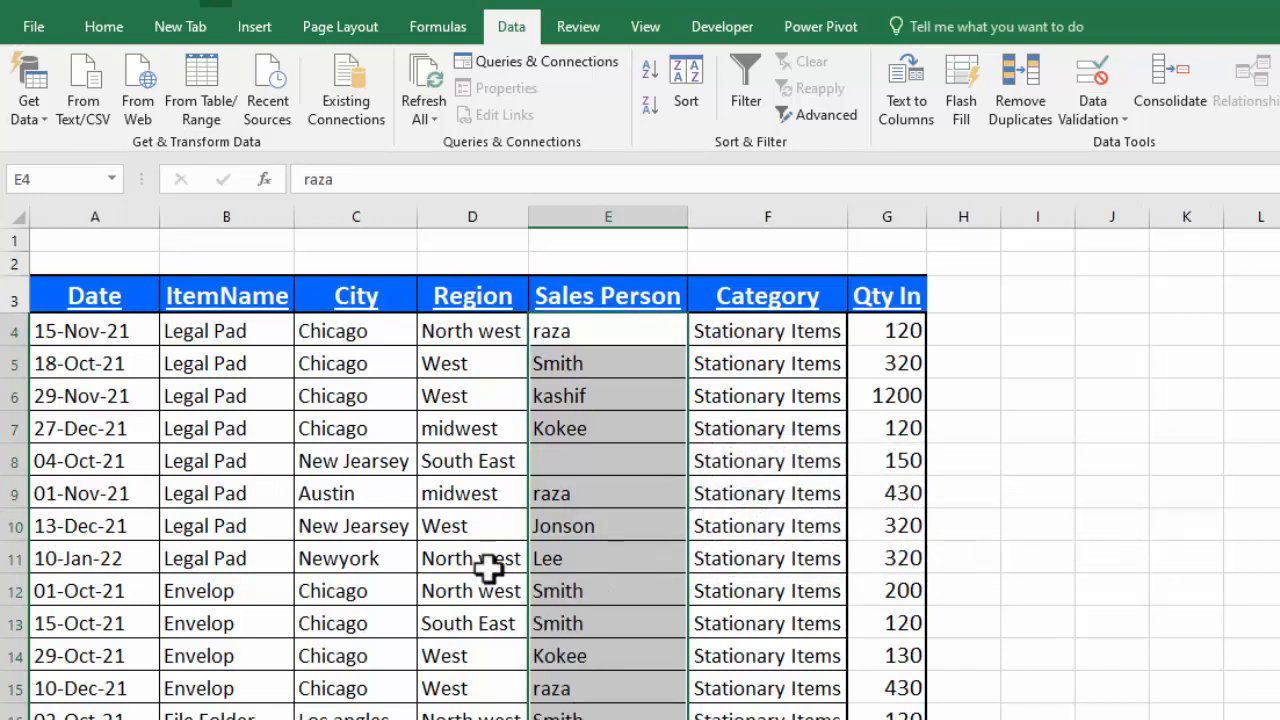
# Run Remove Duplicates on the Region values only, continuing with the current selection, and undo the removal.
pyautogui.click(459, 337)
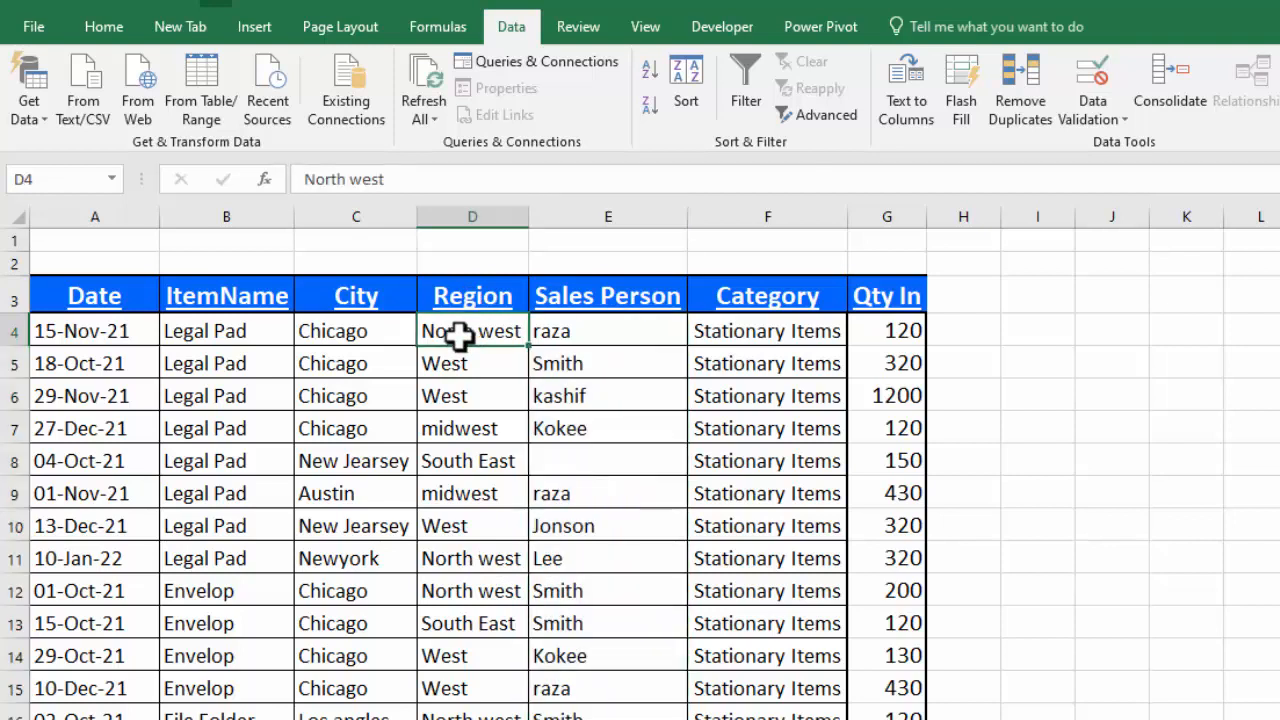
pyautogui.moveTo(459, 337); pyautogui.dragTo(460, 719)
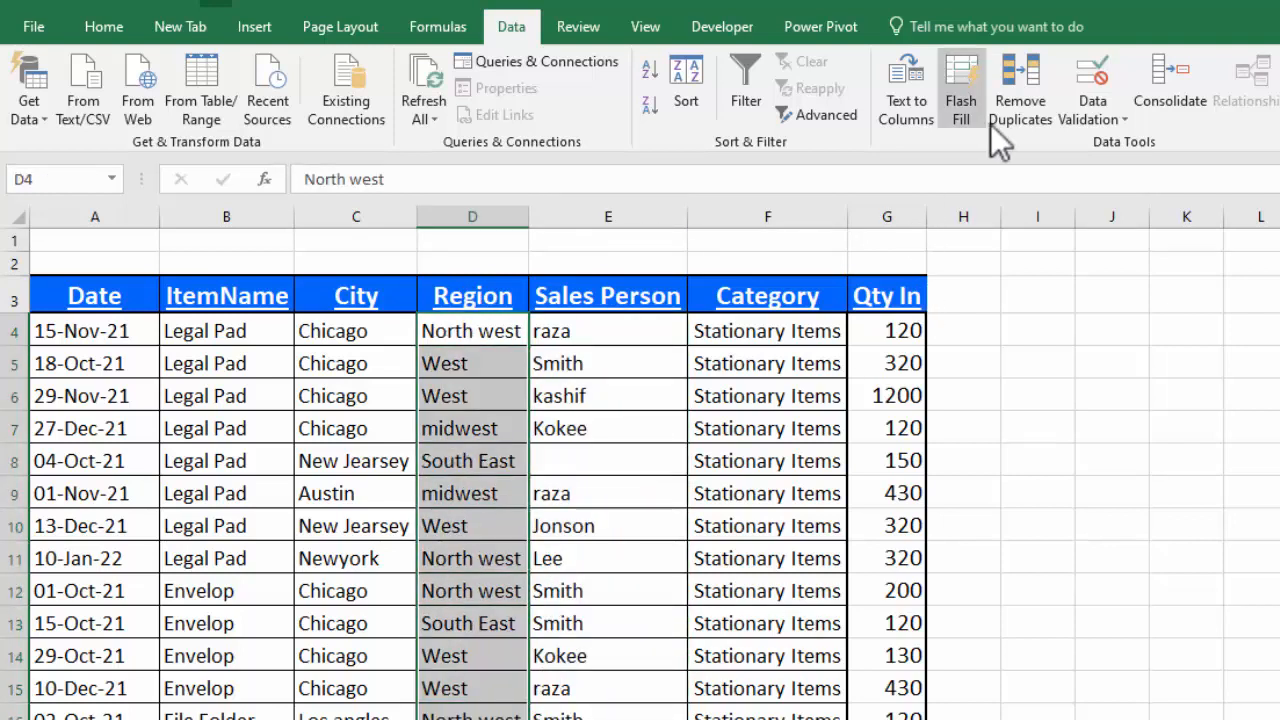
pyautogui.click(1021, 124)
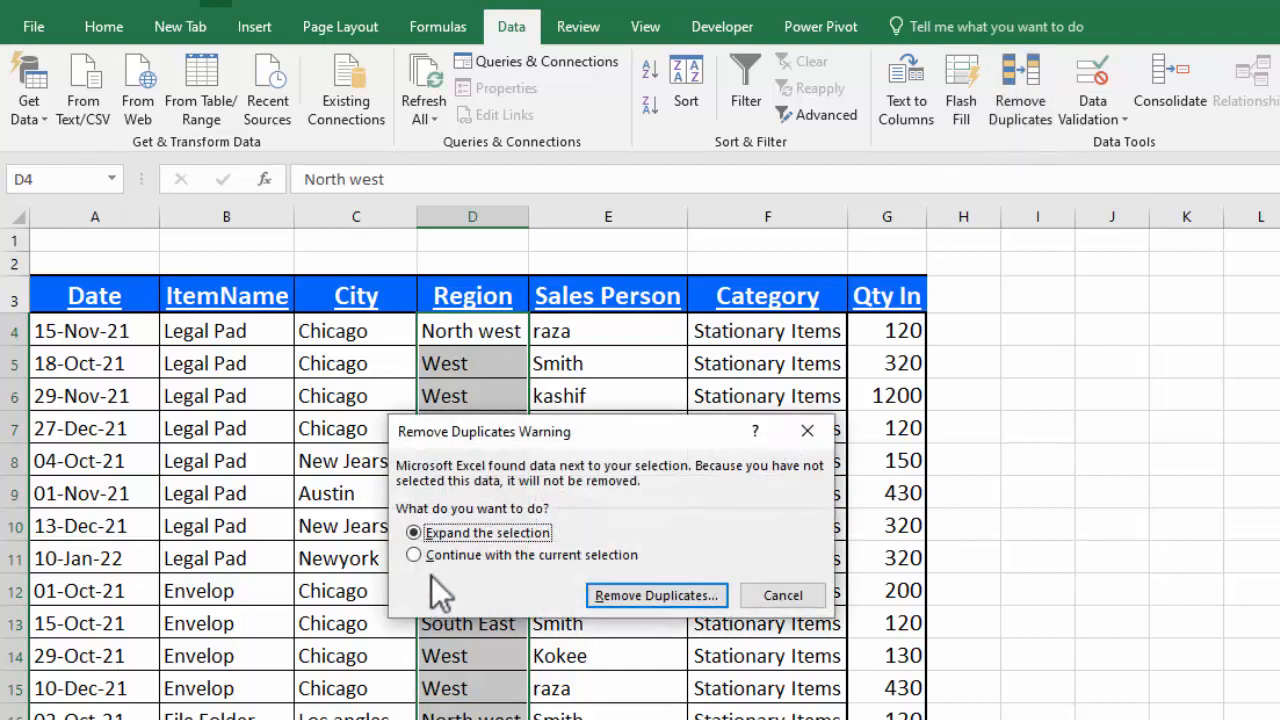
pyautogui.click(439, 558)
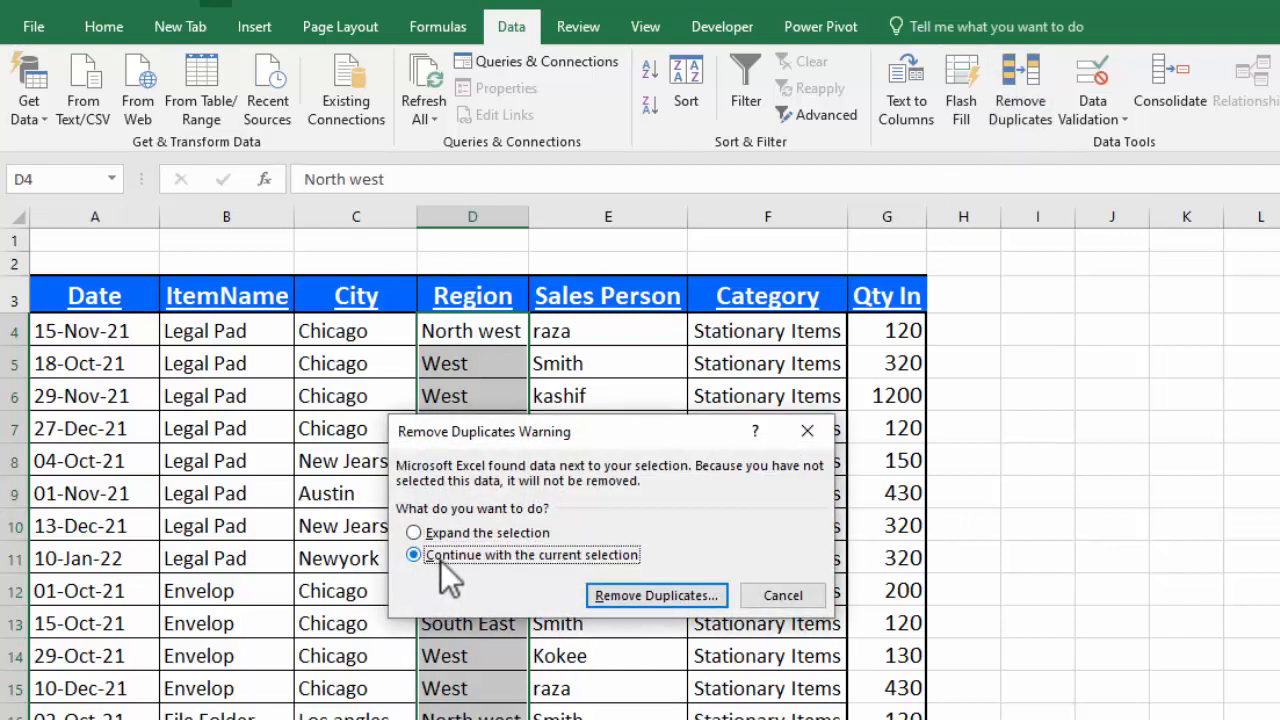
pyautogui.click(623, 594)
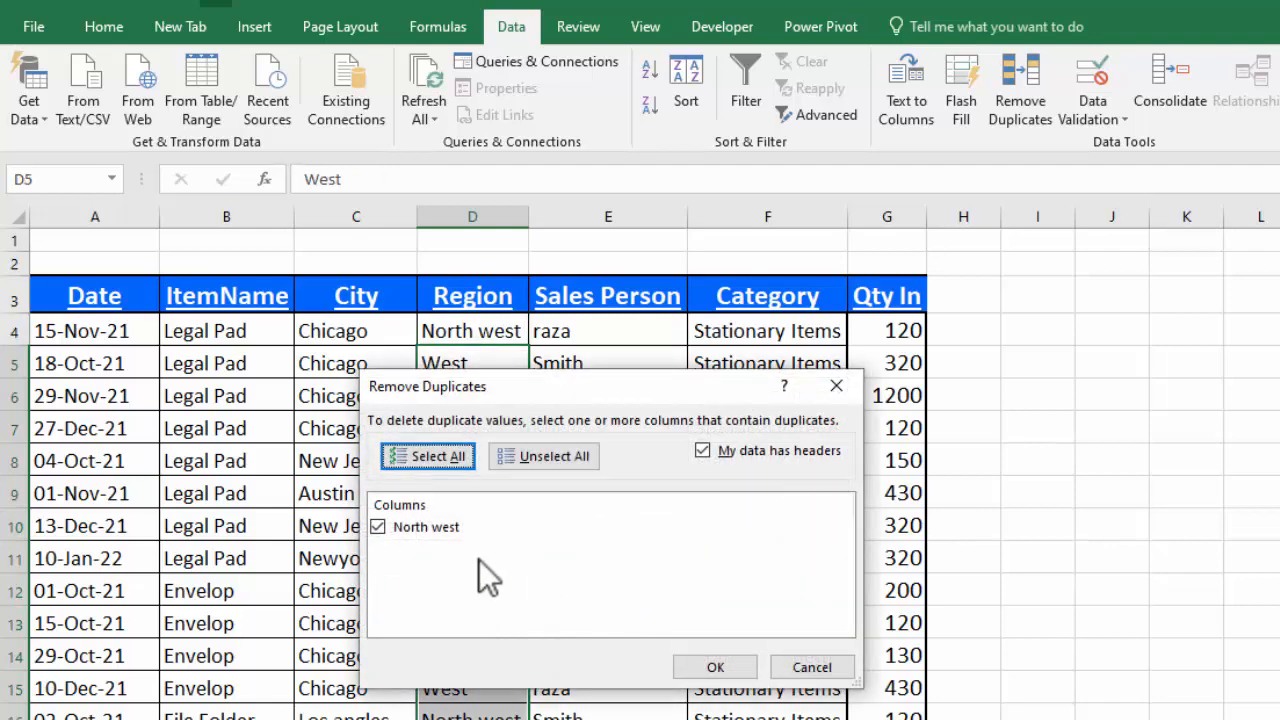
pyautogui.click(731, 670)
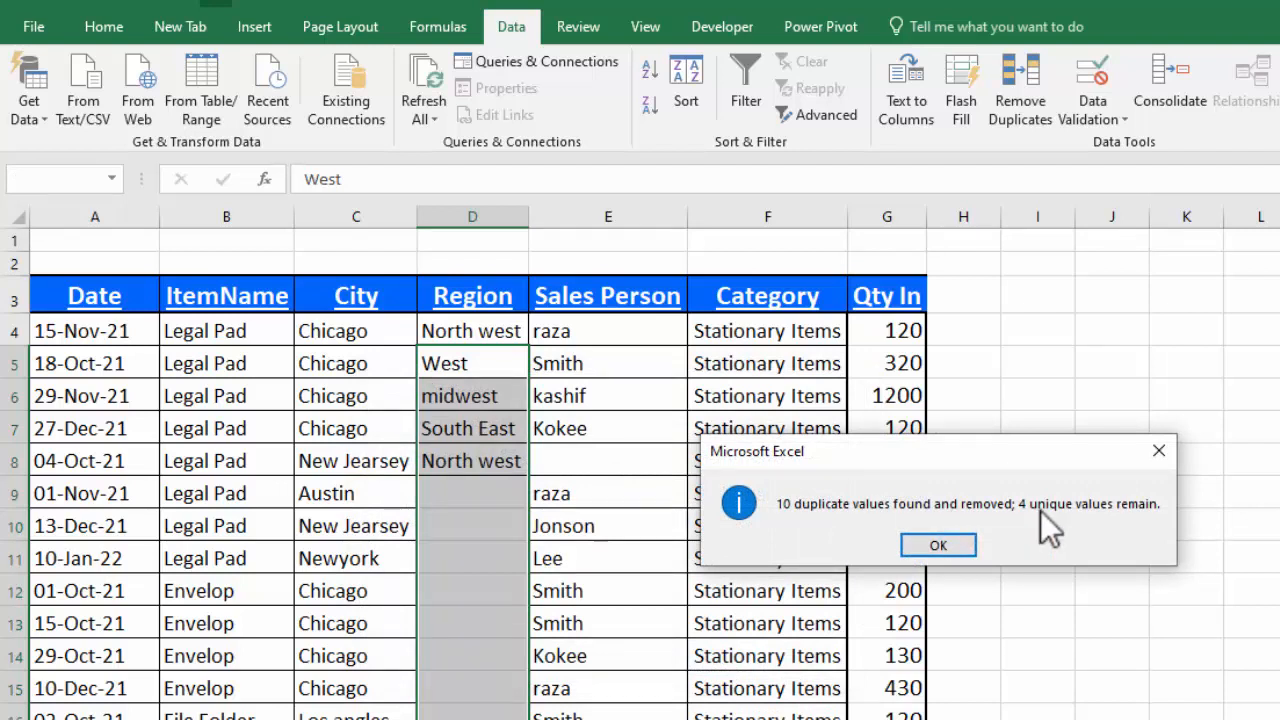
pyautogui.click(957, 543)
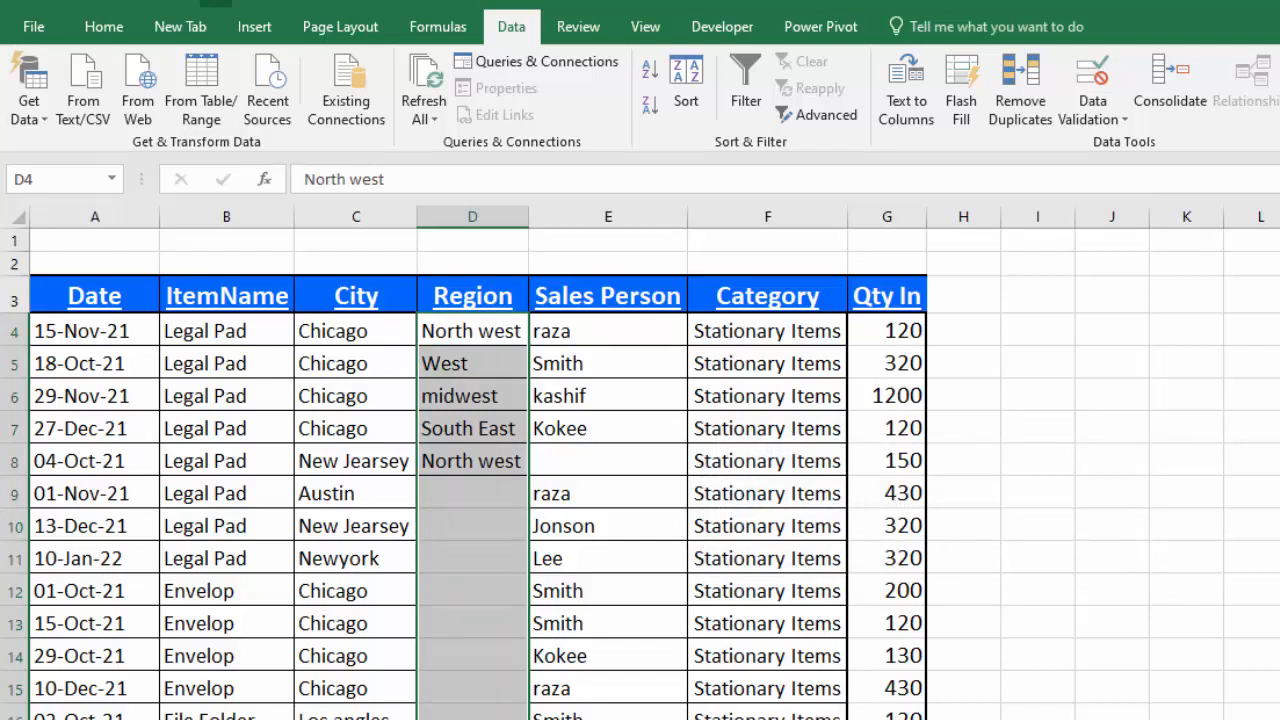
pyautogui.hotkey('ctrl', 'z')
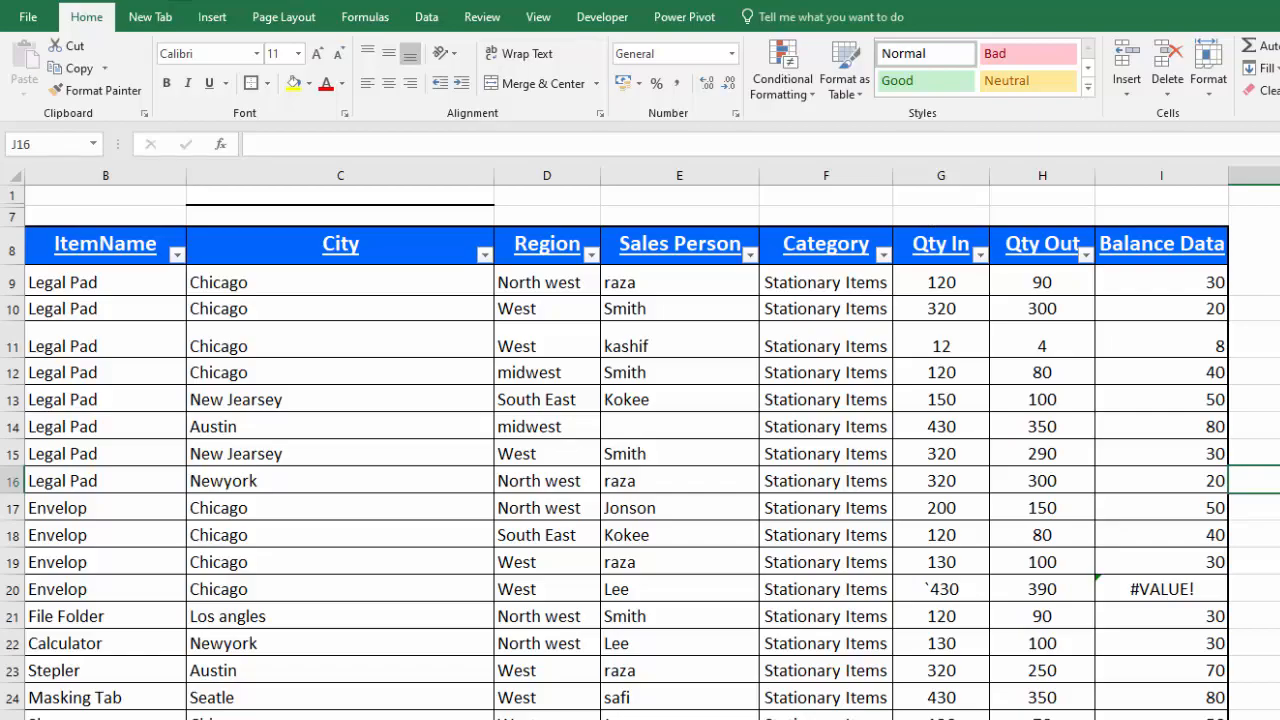
# Start a conditional formatting rule on the whole Balance Data column that formats only cells containing errors.
pyautogui.scroll(-18, 640, 450)
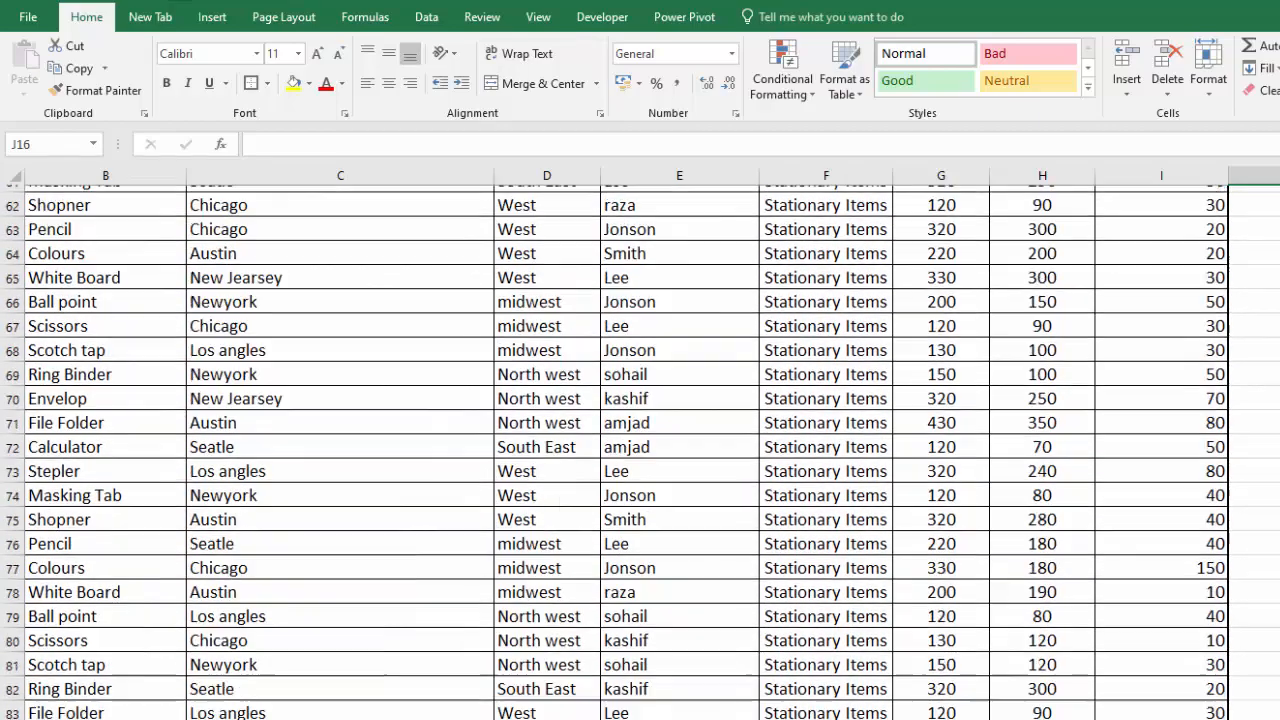
pyautogui.scroll(-11, 640, 450)
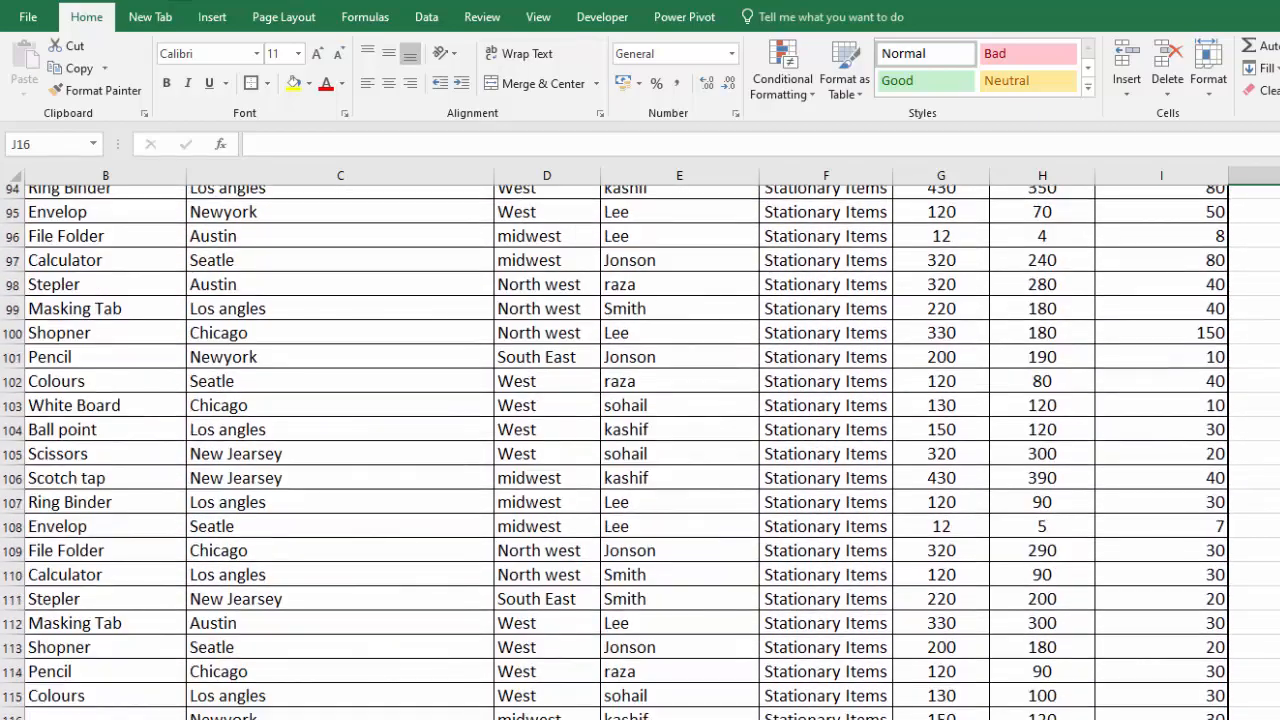
pyautogui.scroll(20, 640, 450)
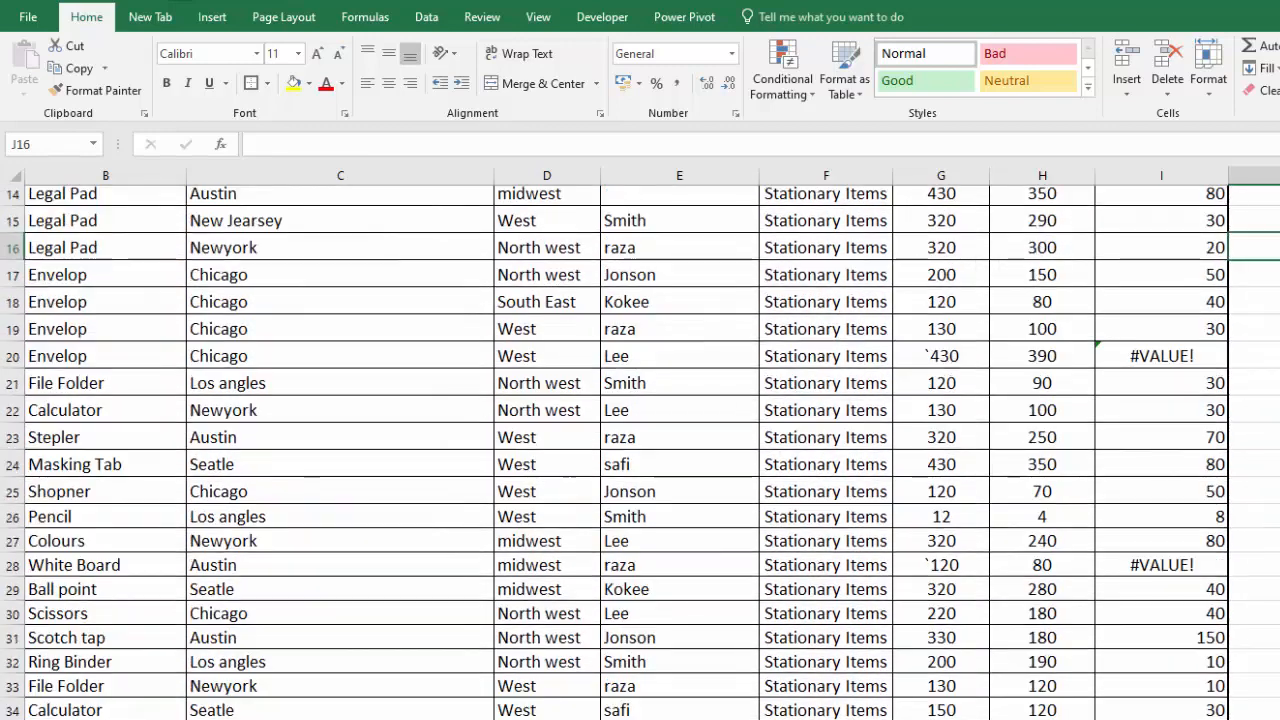
pyautogui.scroll(3, 640, 450)
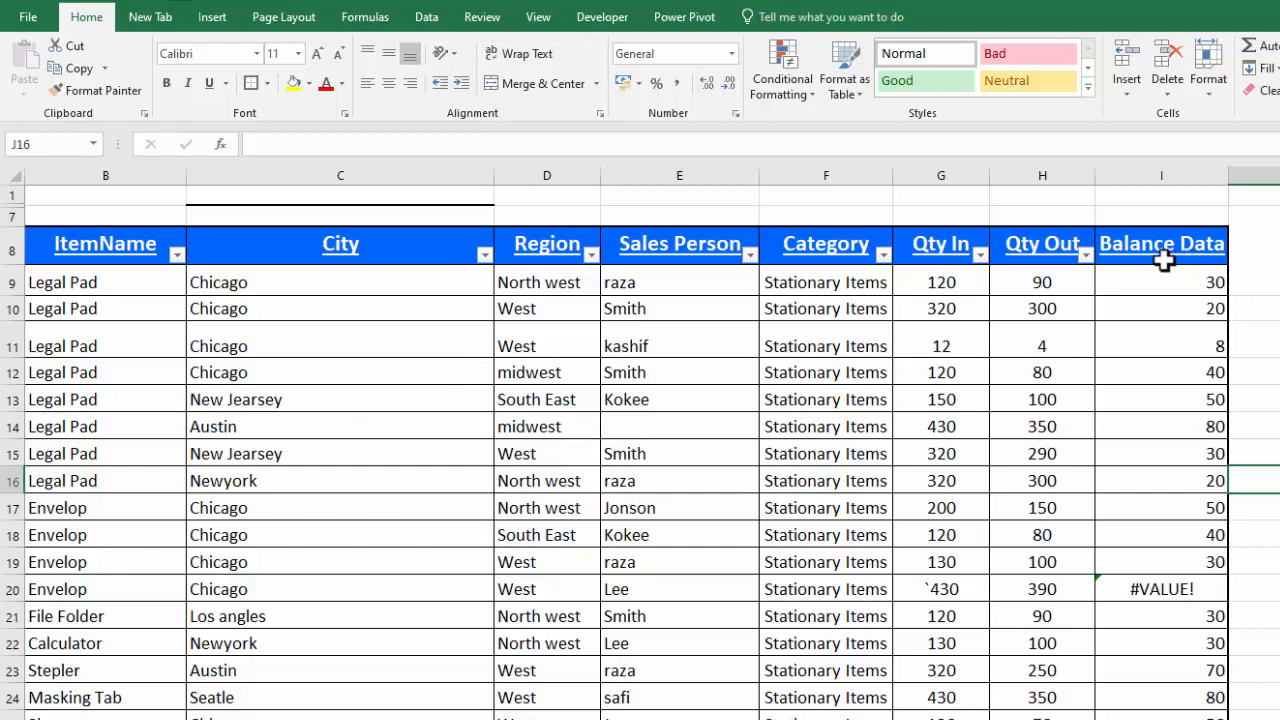
pyautogui.click(1157, 175)
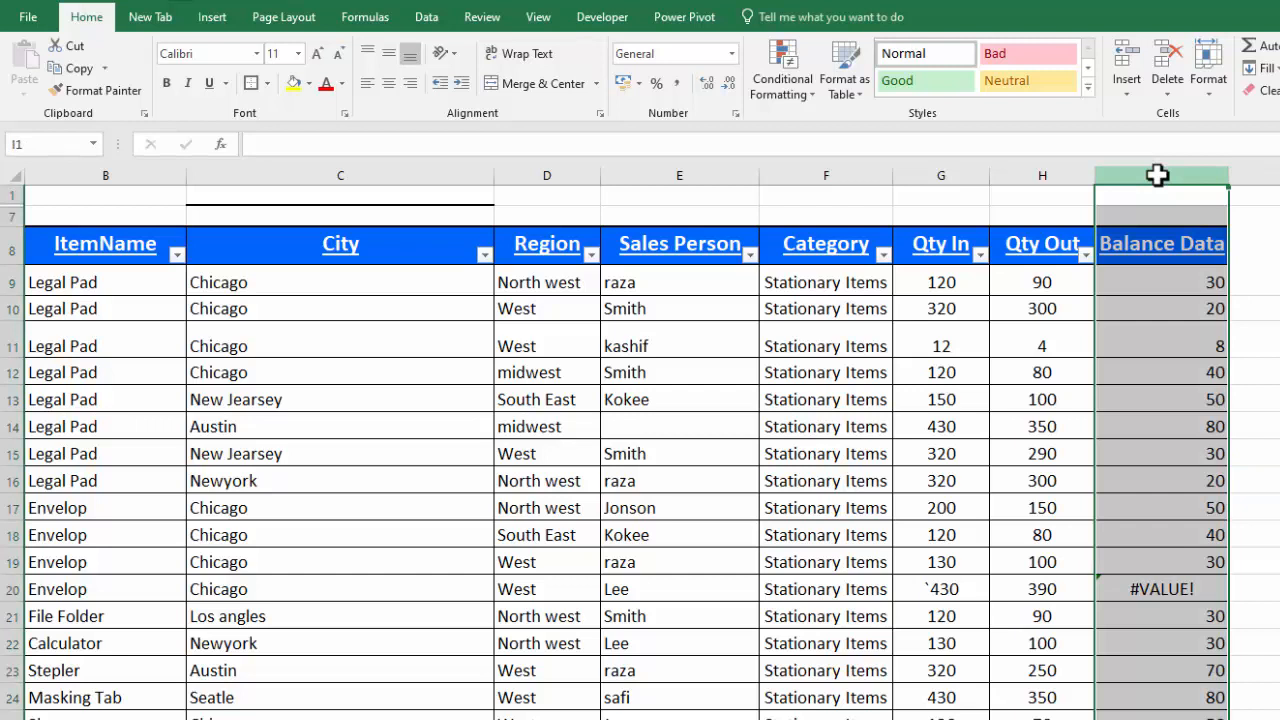
pyautogui.click(811, 95)
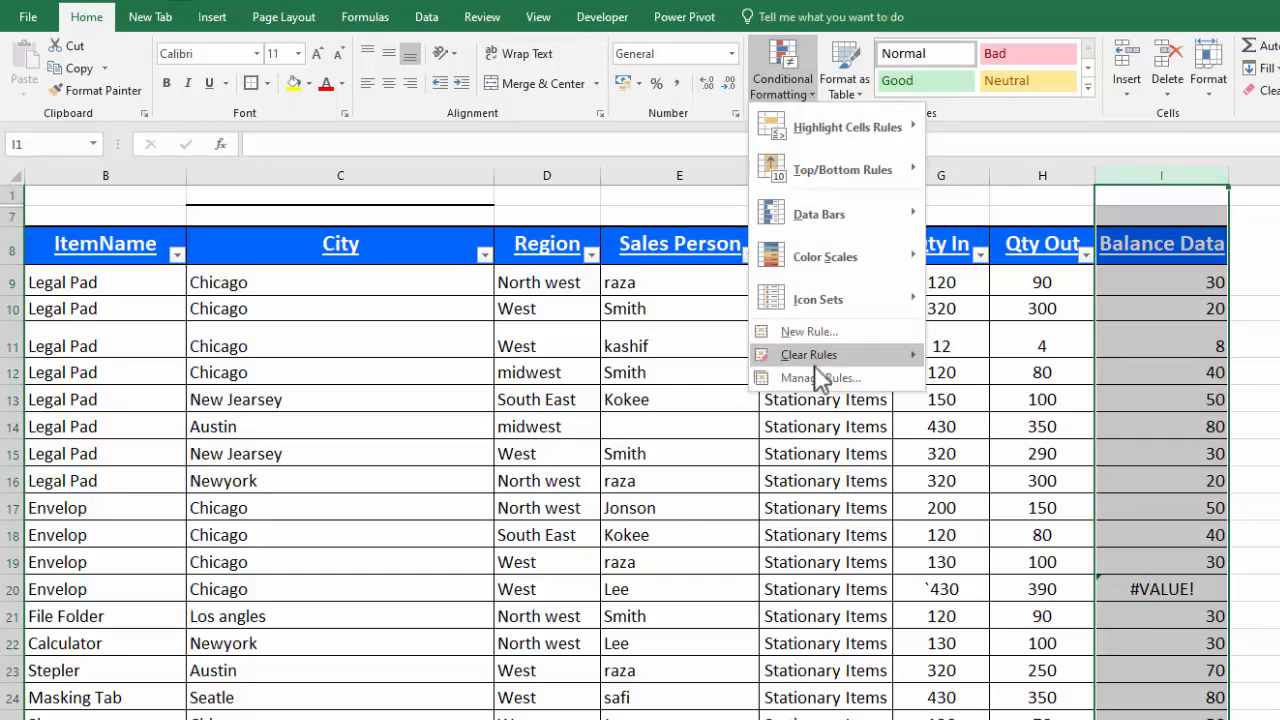
pyautogui.click(809, 333)
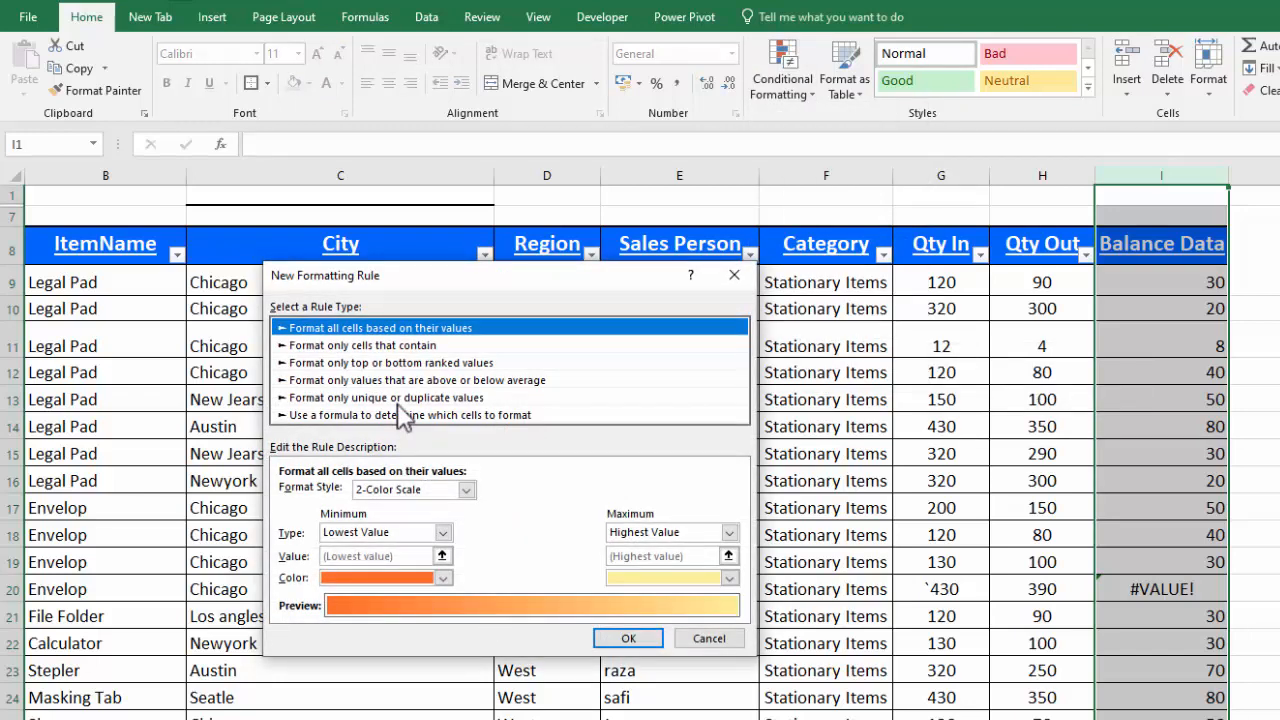
pyautogui.click(366, 346)
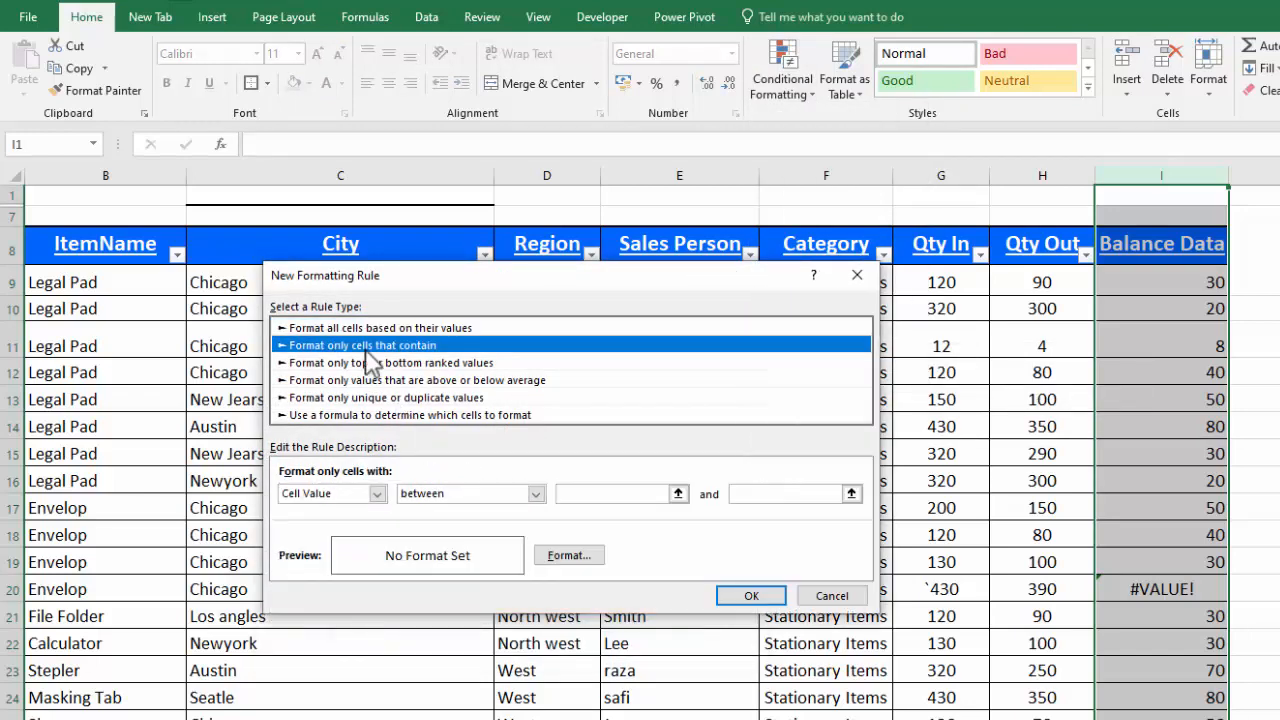
pyautogui.click(378, 494)
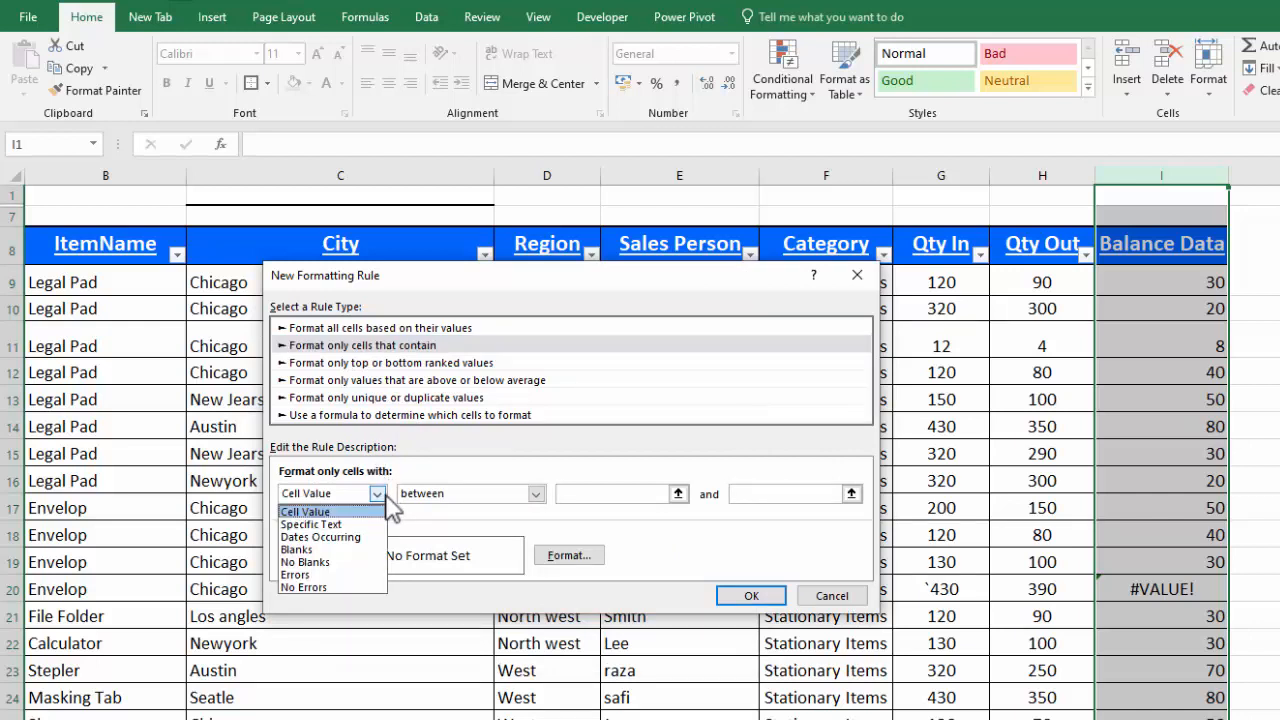
pyautogui.click(336, 576)
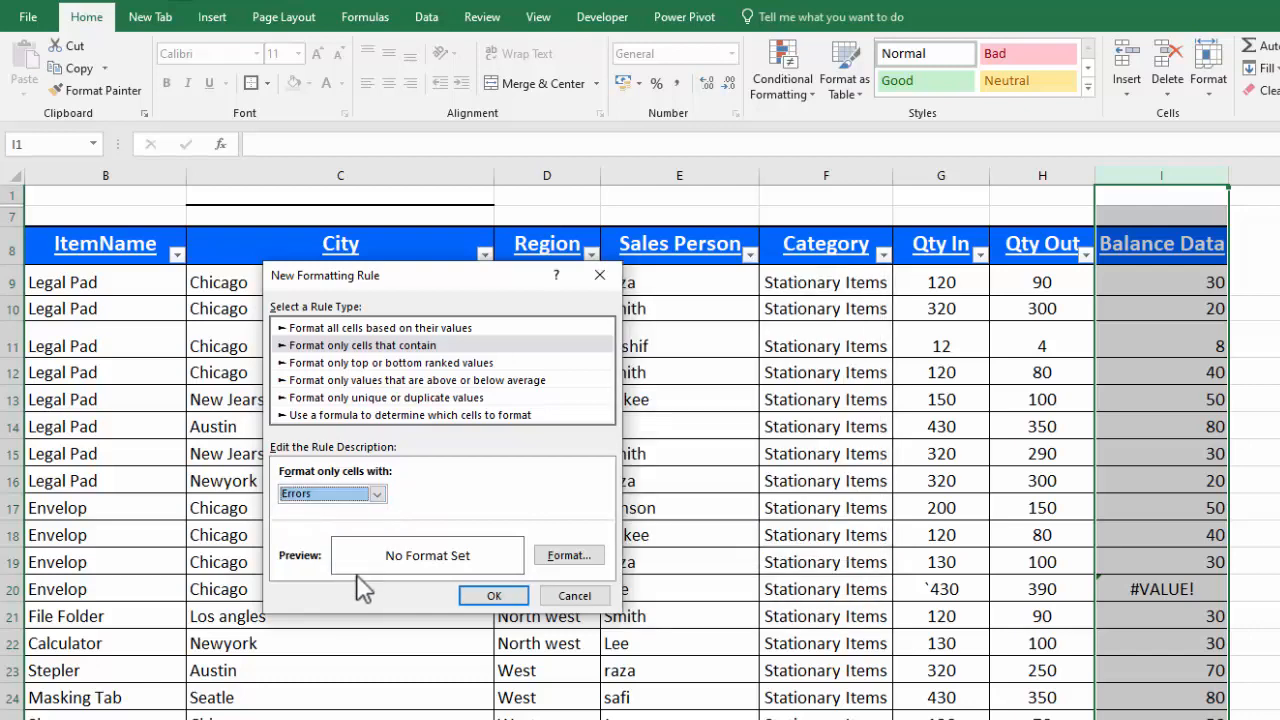
# Set the error rule's format to a red fill with white font.
pyautogui.click(565, 557)
pyautogui.click(447, 240)
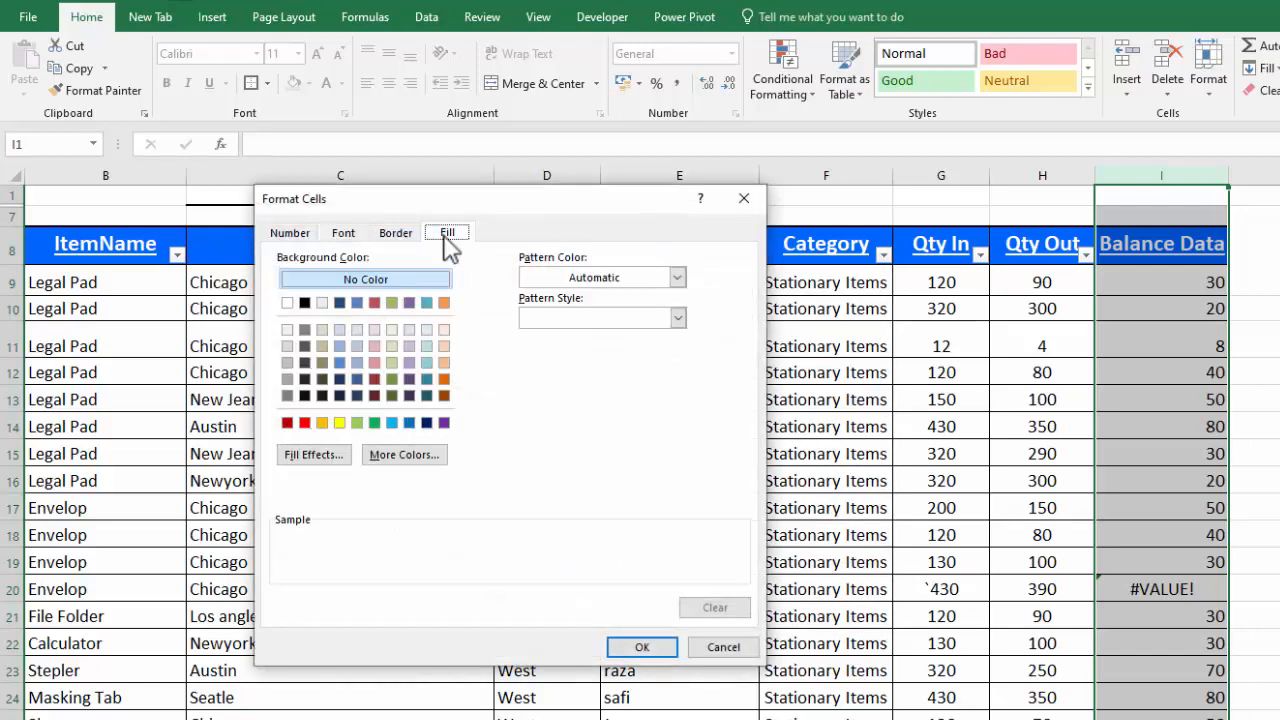
pyautogui.click(305, 423)
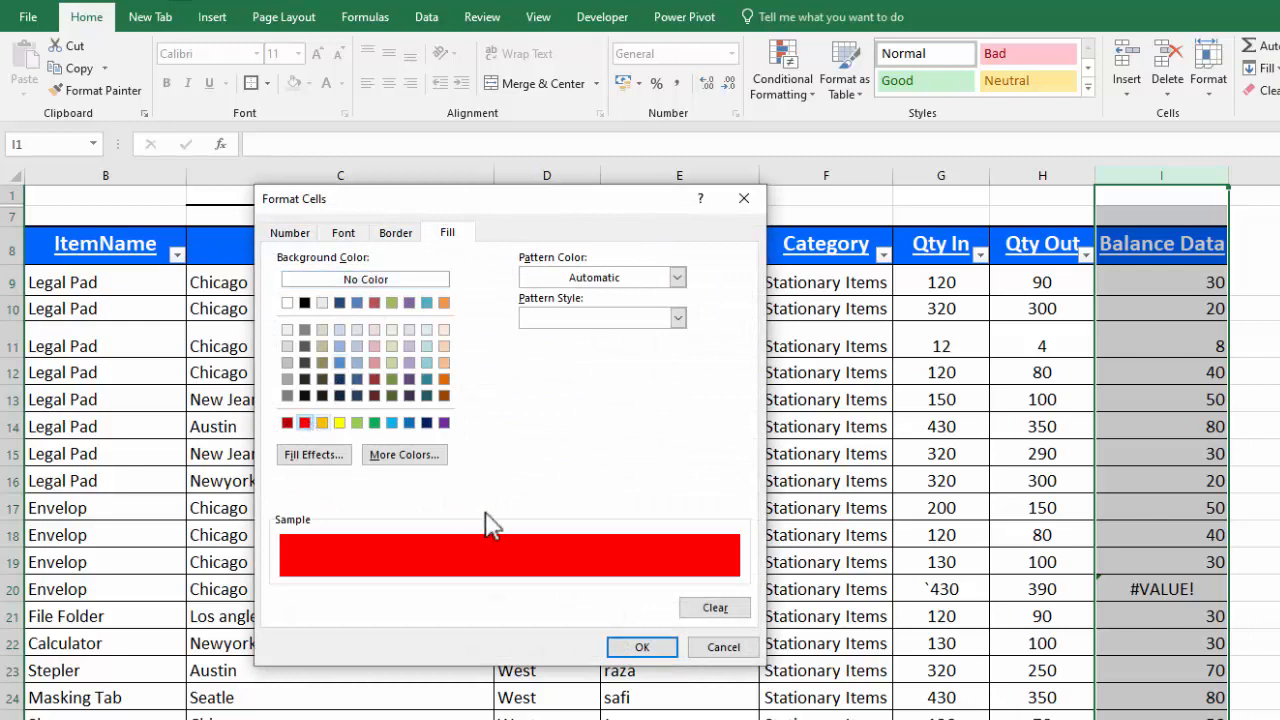
pyautogui.click(343, 233)
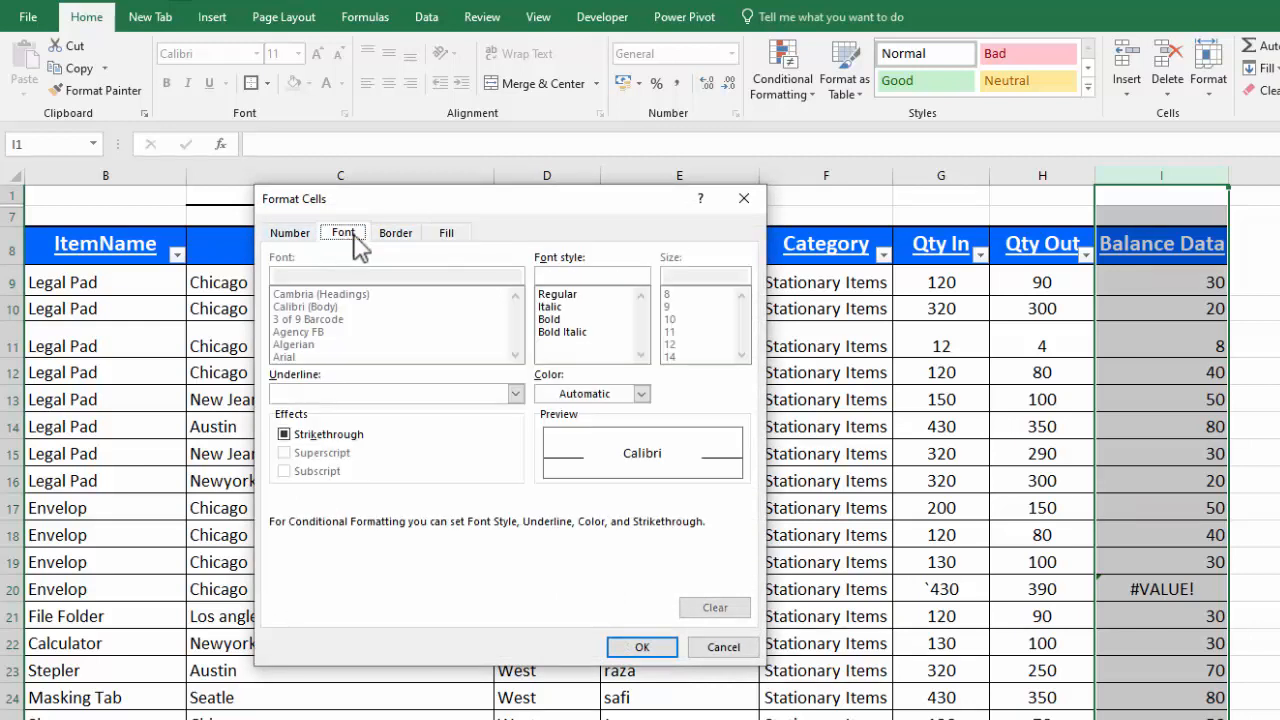
pyautogui.click(641, 394)
pyautogui.click(545, 460)
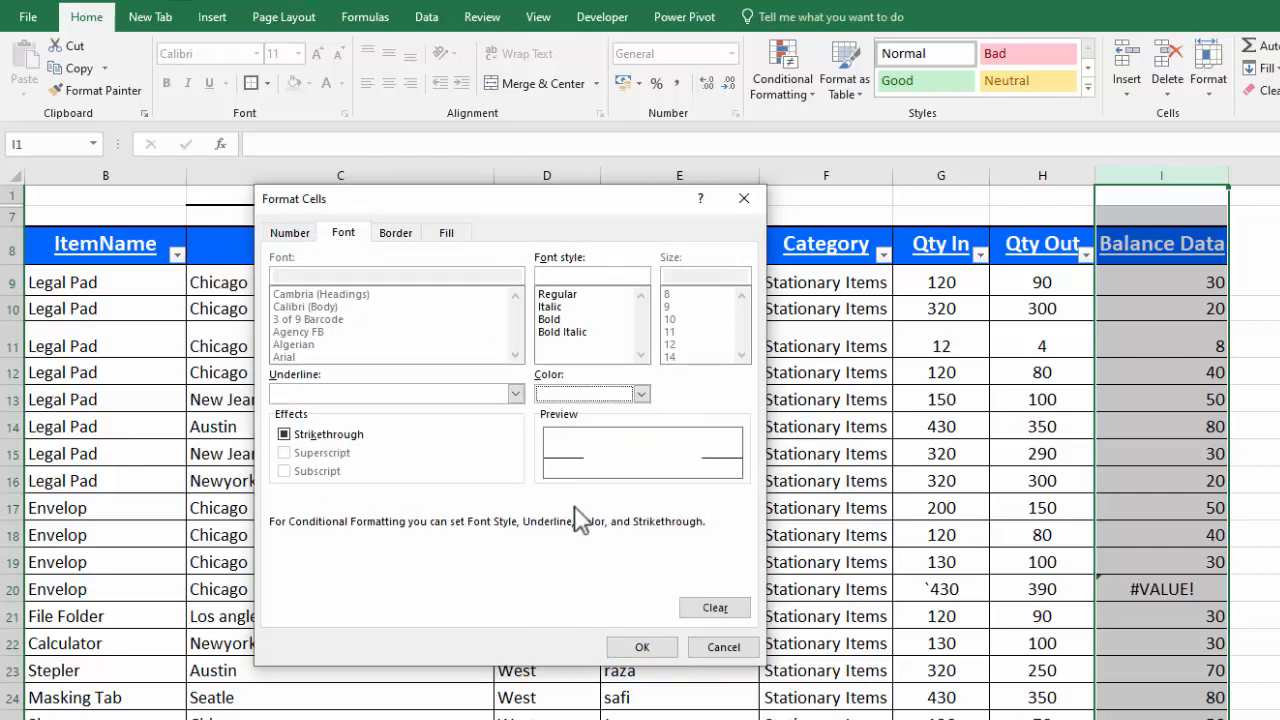
pyautogui.click(643, 647)
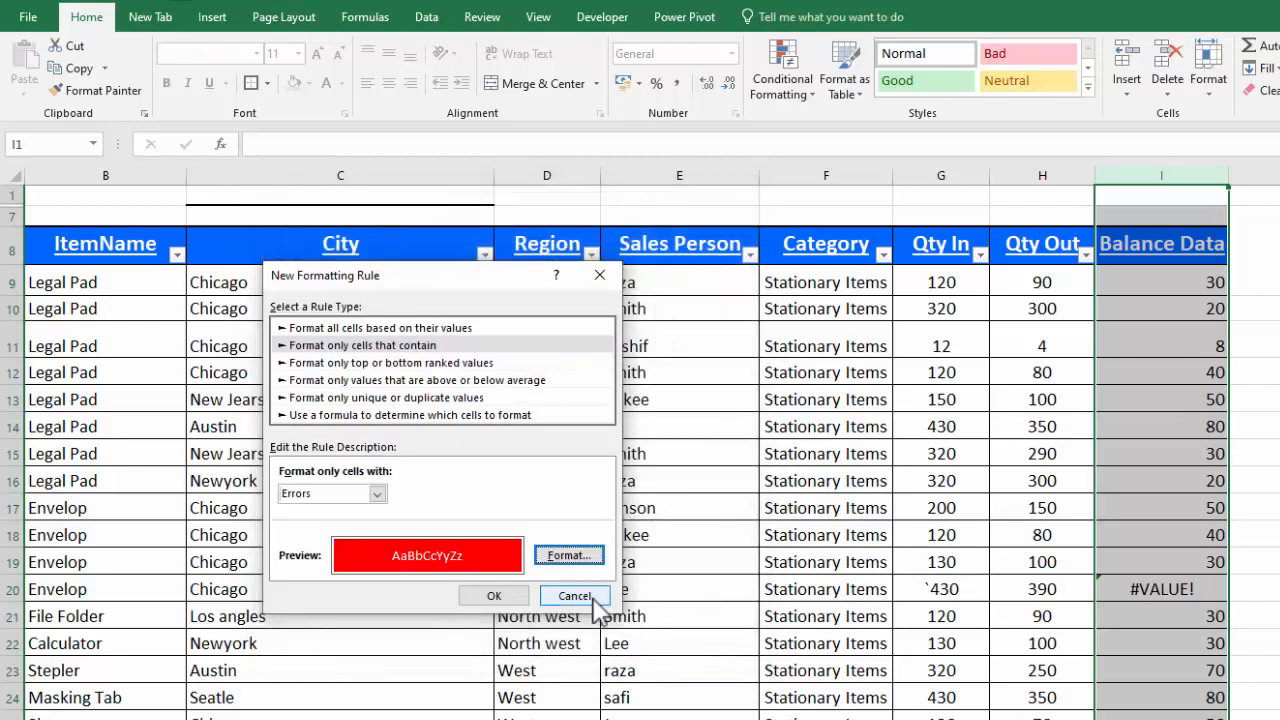
# Apply the error-formatting rule to the Balance Data column, review the rows it marks, and undo the rule.
pyautogui.click(494, 596)
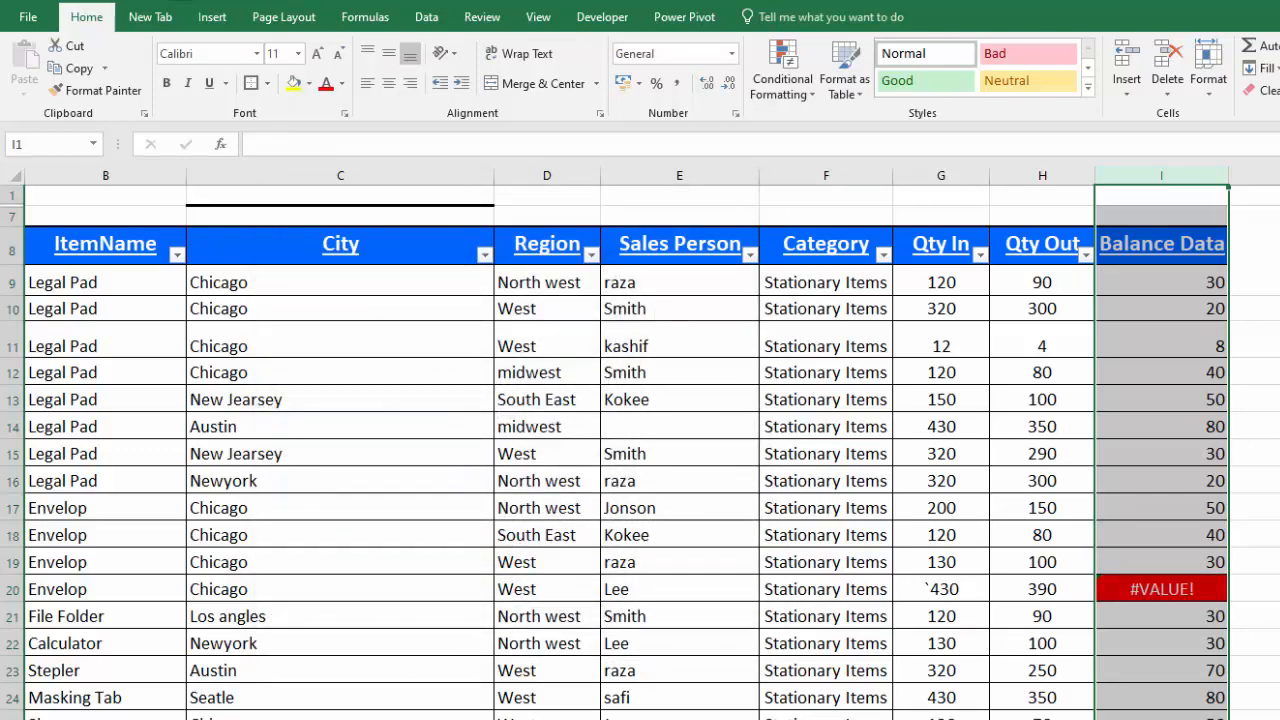
pyautogui.click(1256, 616)
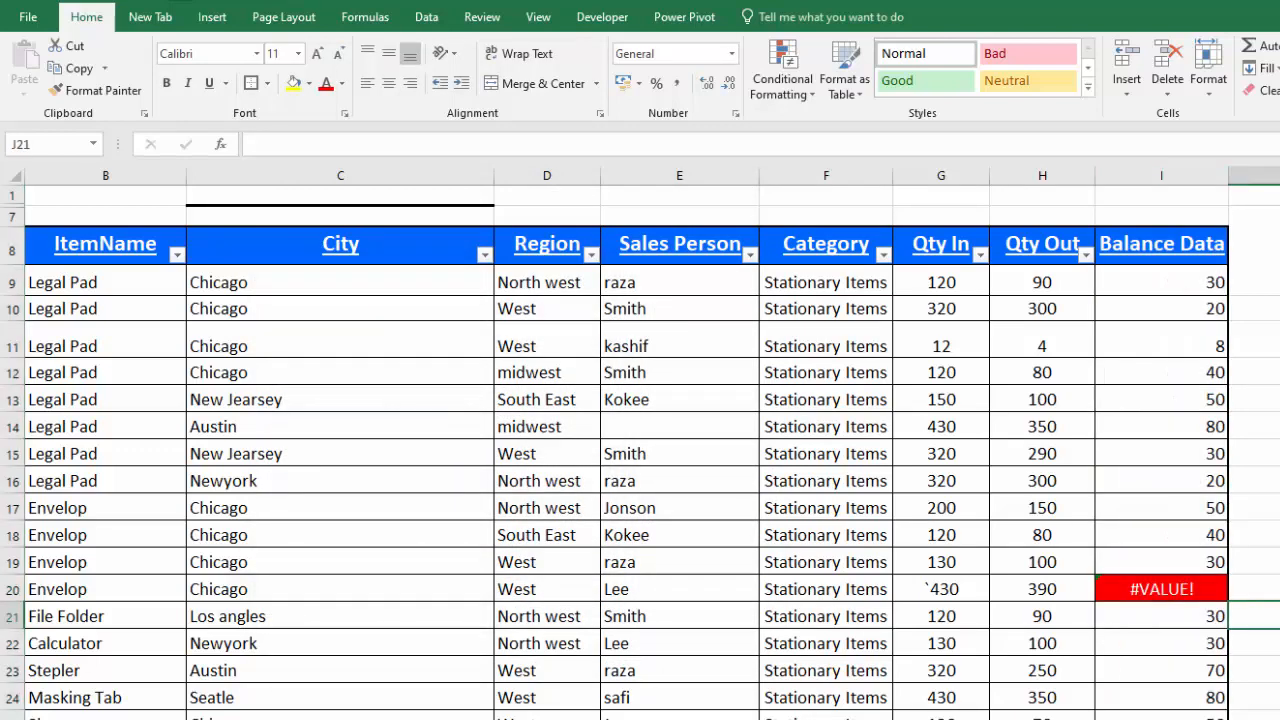
pyautogui.scroll(-13, 640, 450)
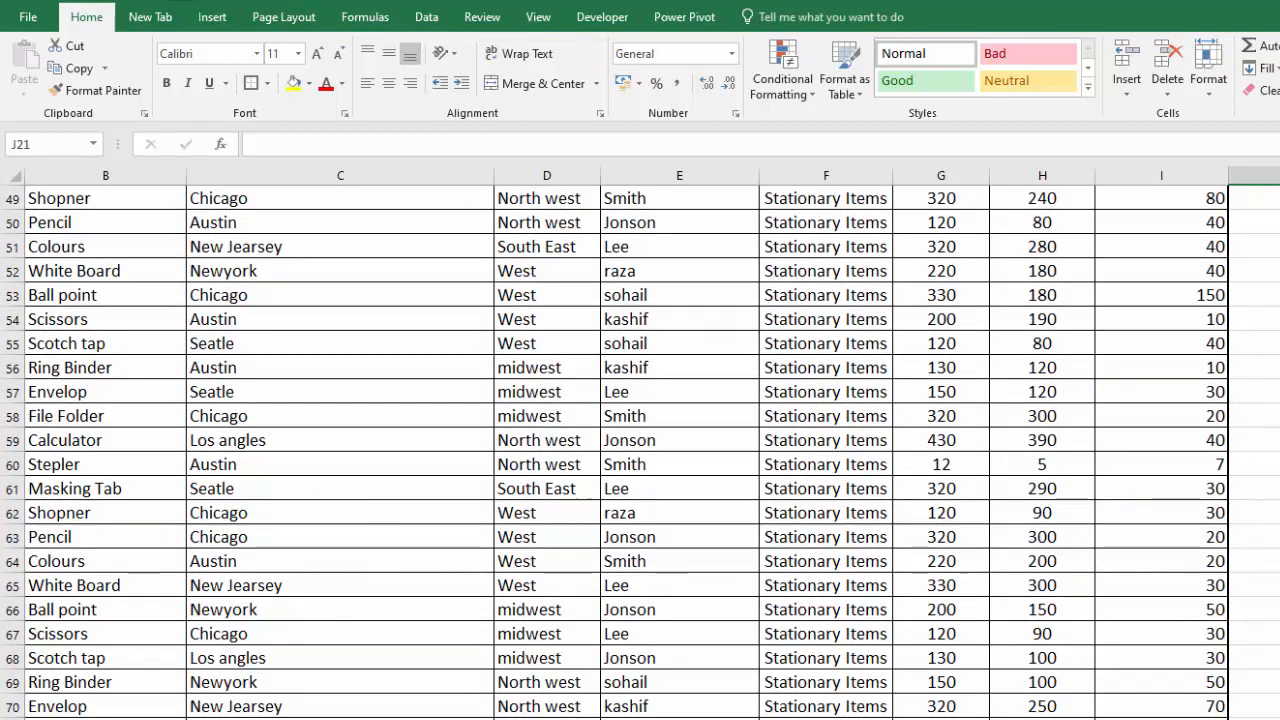
pyautogui.scroll(15, 640, 450)
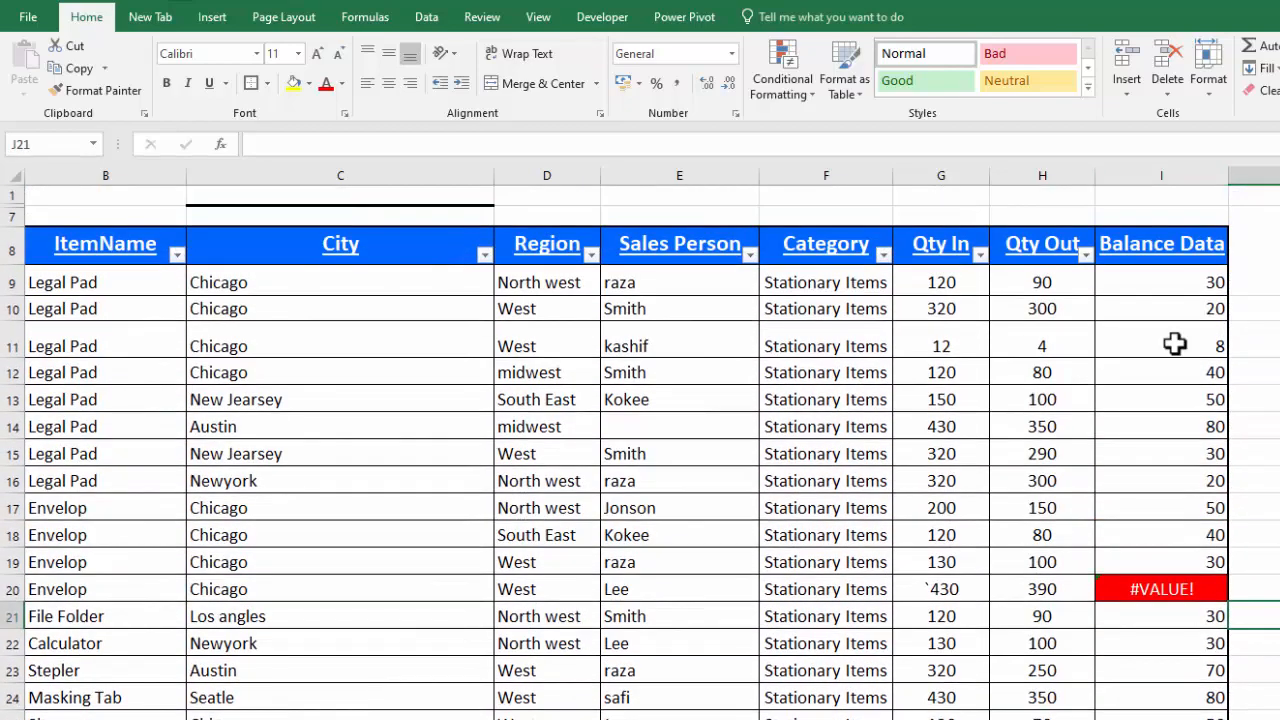
pyautogui.click(1141, 172)
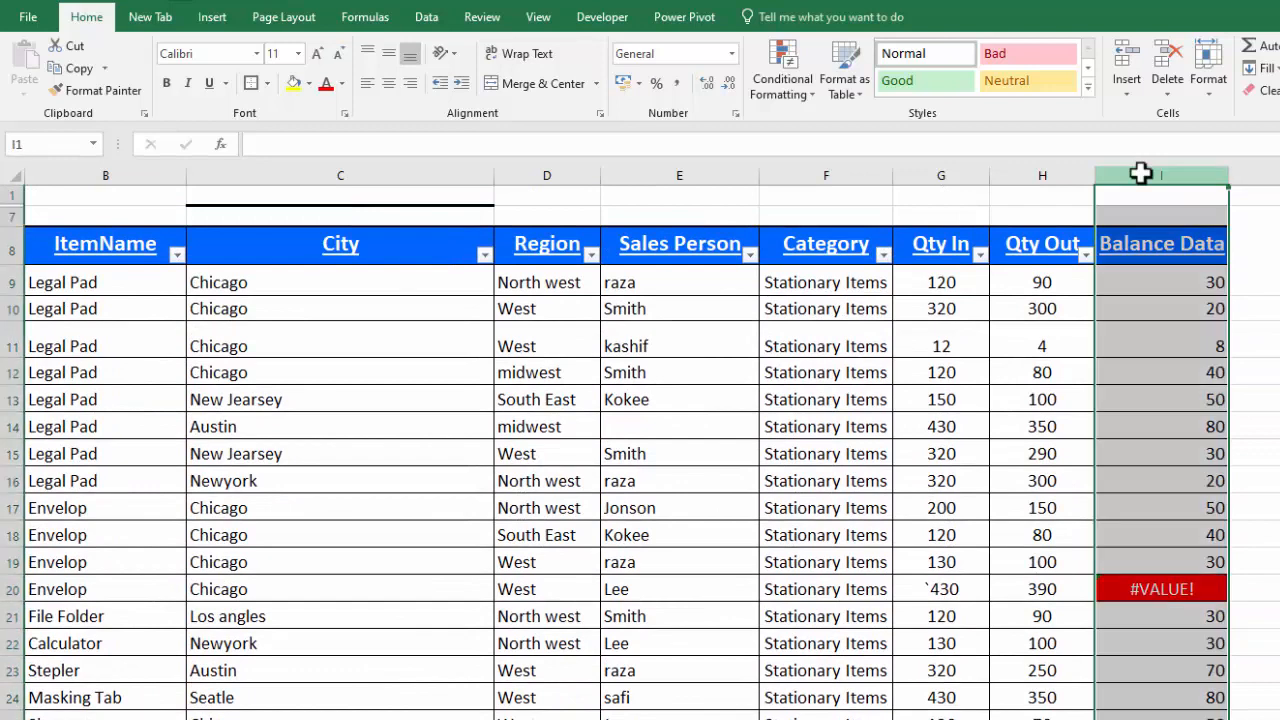
pyautogui.hotkey('ctrl', 'z')
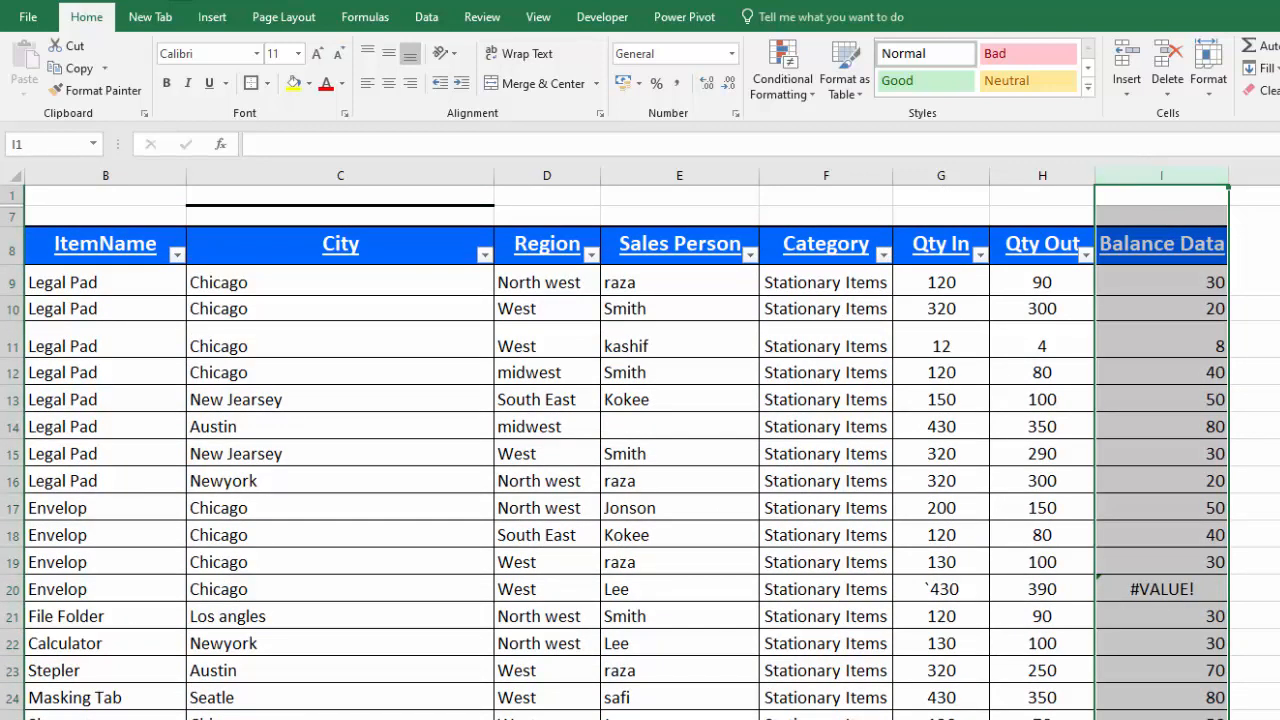
# Use Go To Special on the Balance Data column to select only formula cells that return errors, and review the selected rows.
pyautogui.press('F5')
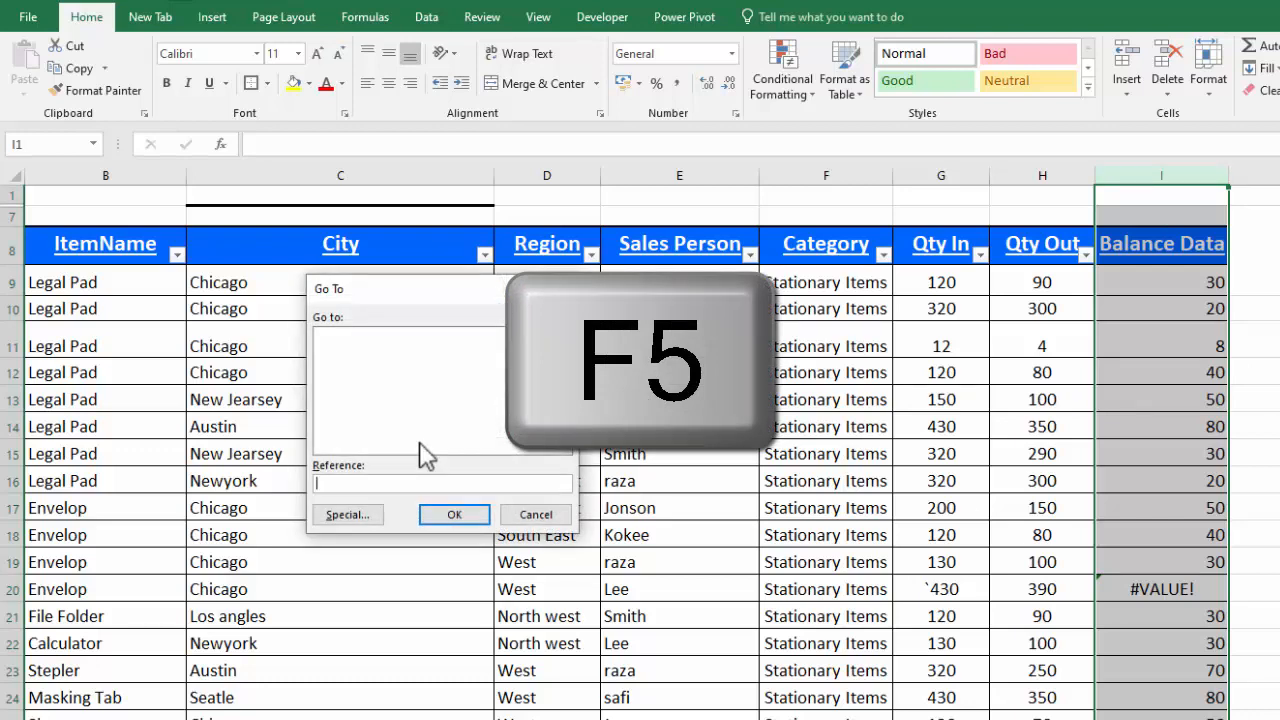
pyautogui.click(350, 515)
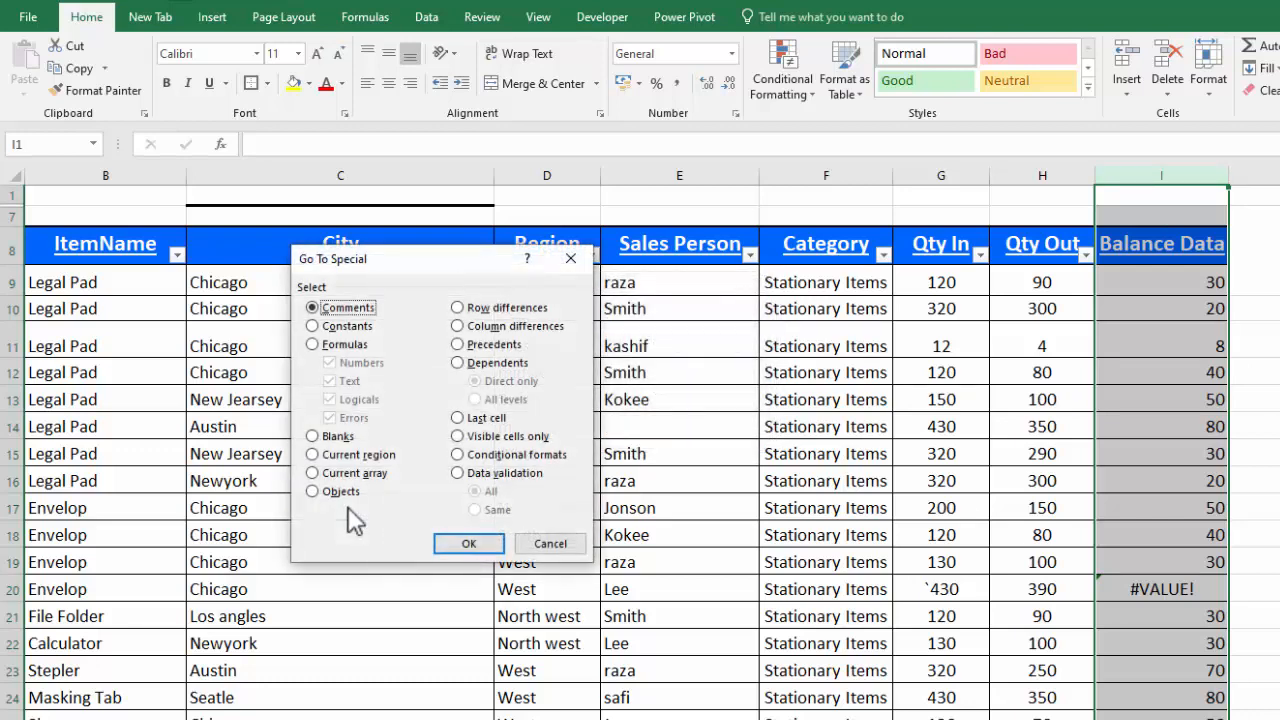
pyautogui.click(316, 346)
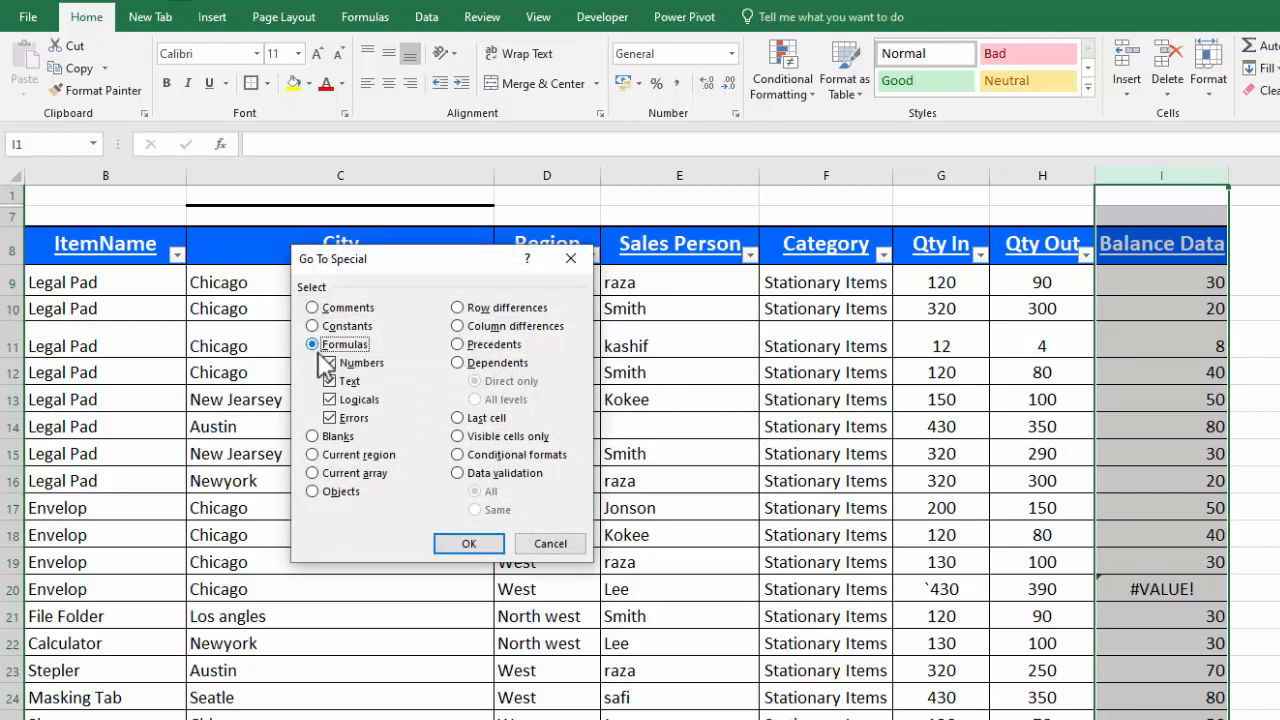
pyautogui.click(329, 362)
pyautogui.click(329, 381)
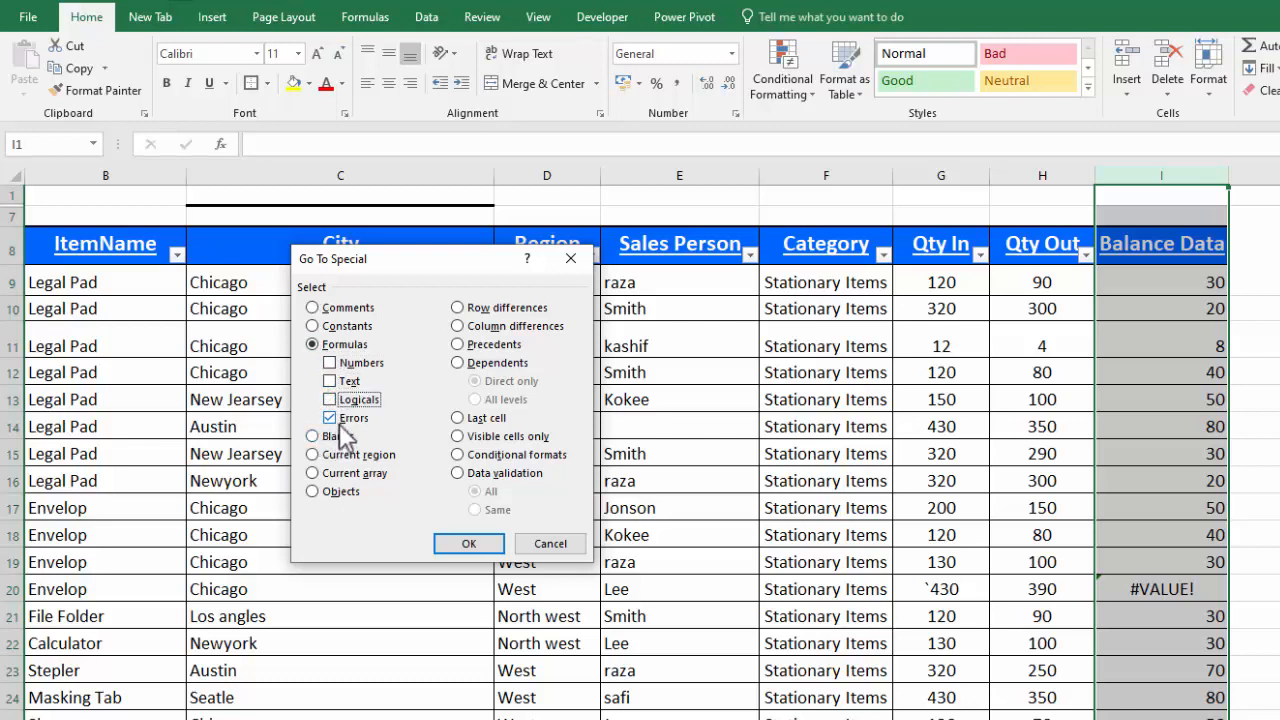
pyautogui.click(459, 542)
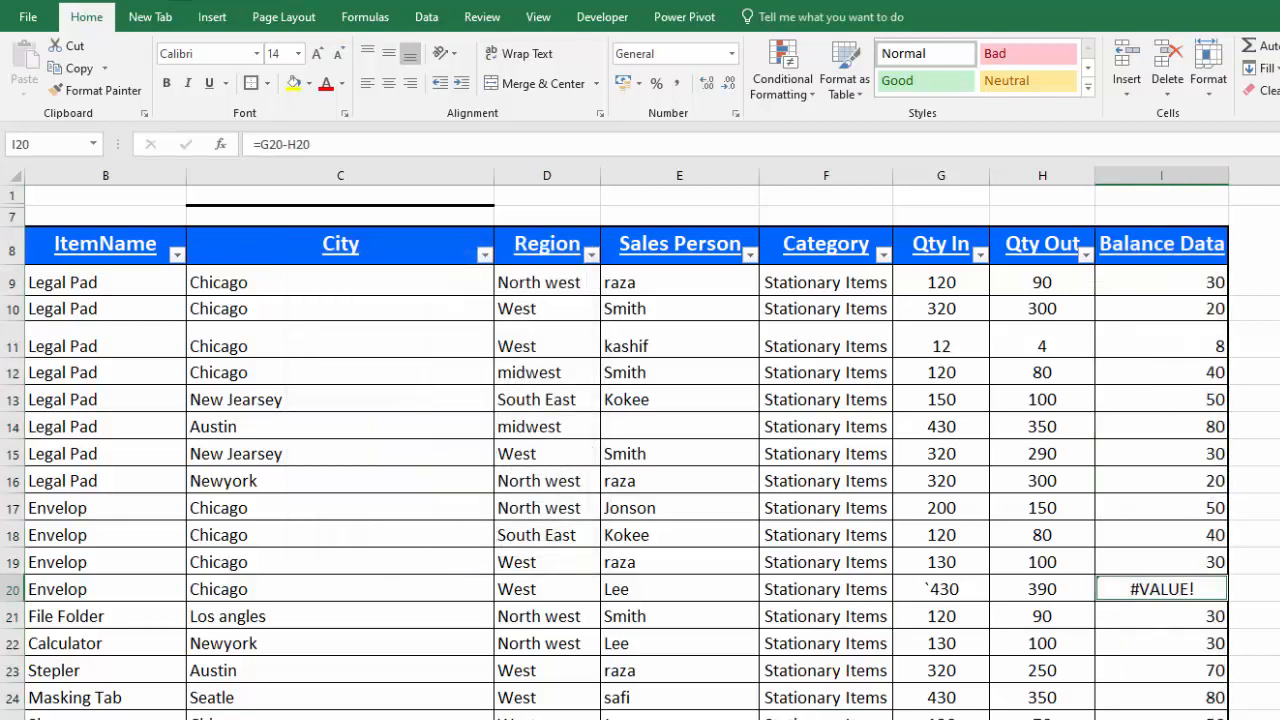
pyautogui.scroll(-9, 640, 450)
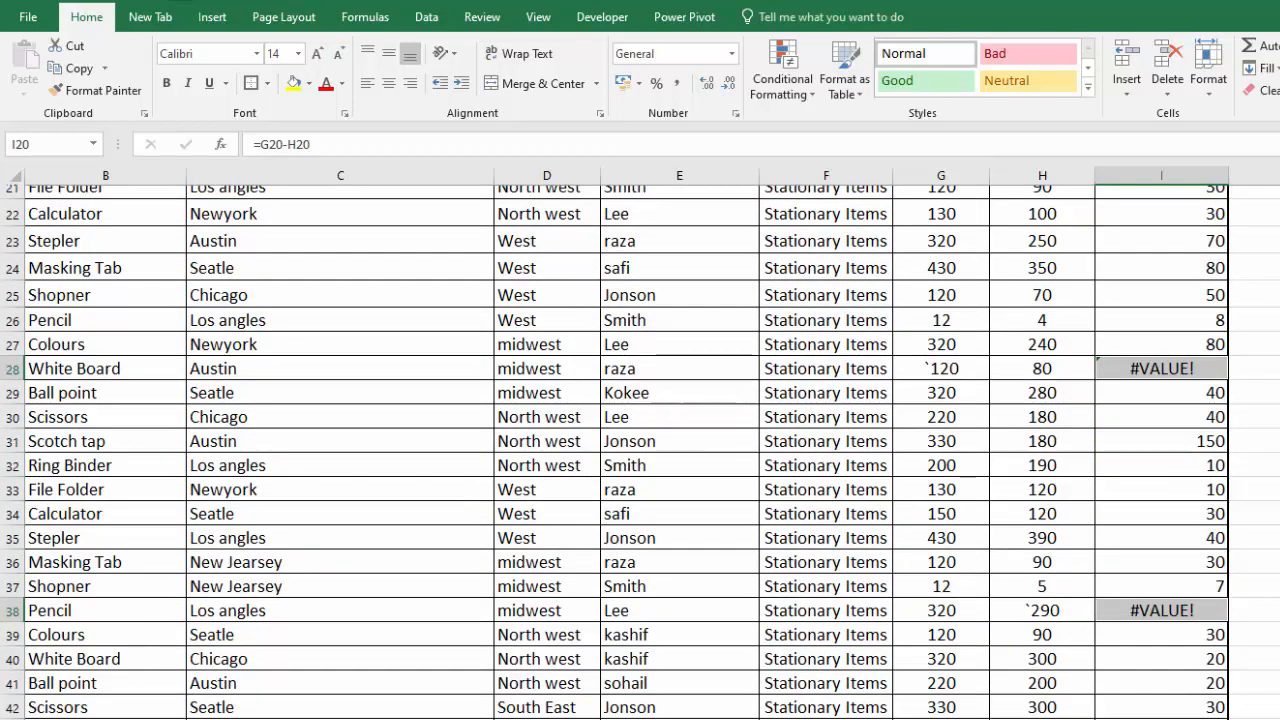
pyautogui.scroll(-3, 640, 450)
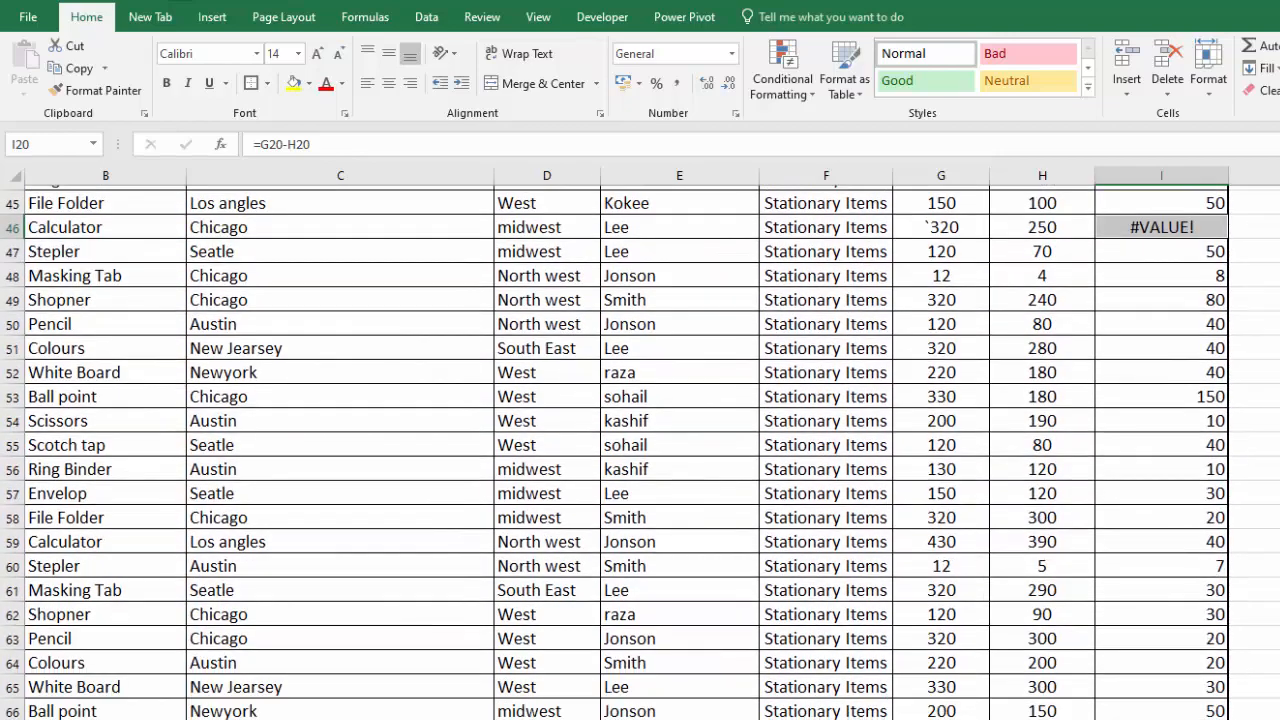
pyautogui.scroll(12, 640, 450)
pyautogui.scroll(-1, 640, 450)
pyautogui.scroll(-5, 640, 450)
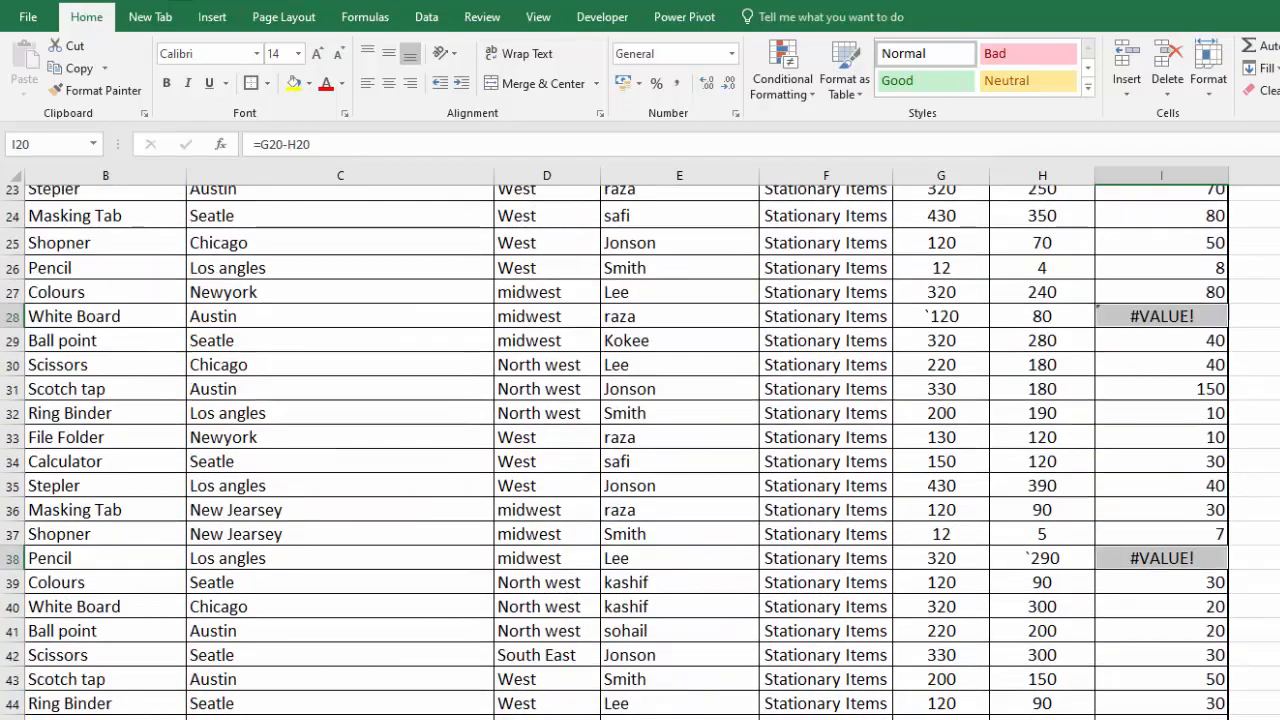
pyautogui.scroll(7, 640, 450)
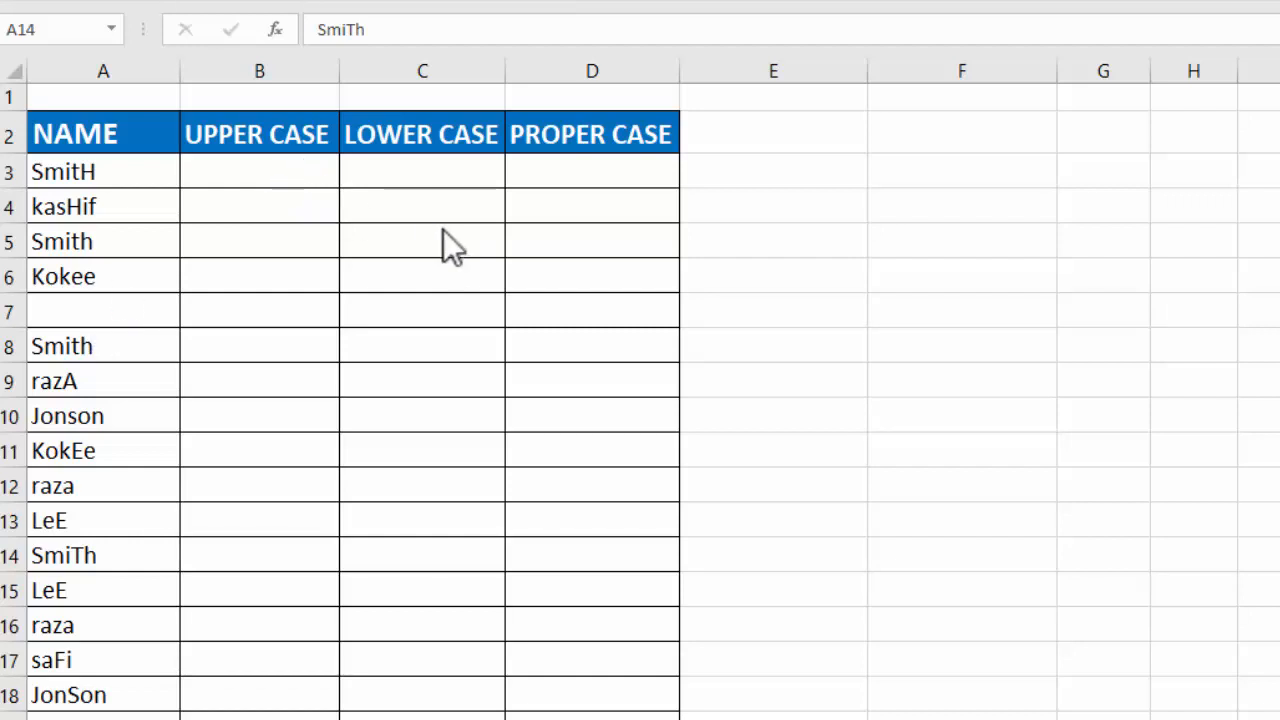
pyautogui.press('F2')
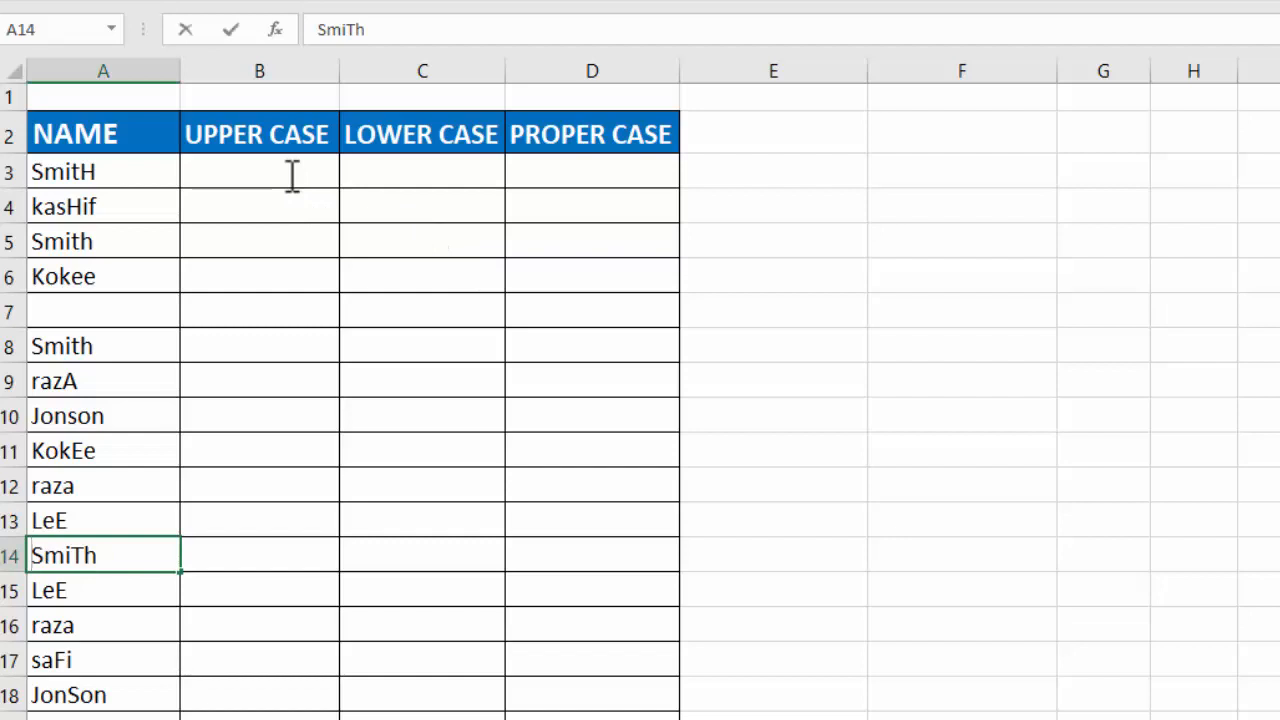
pyautogui.click(288, 174)
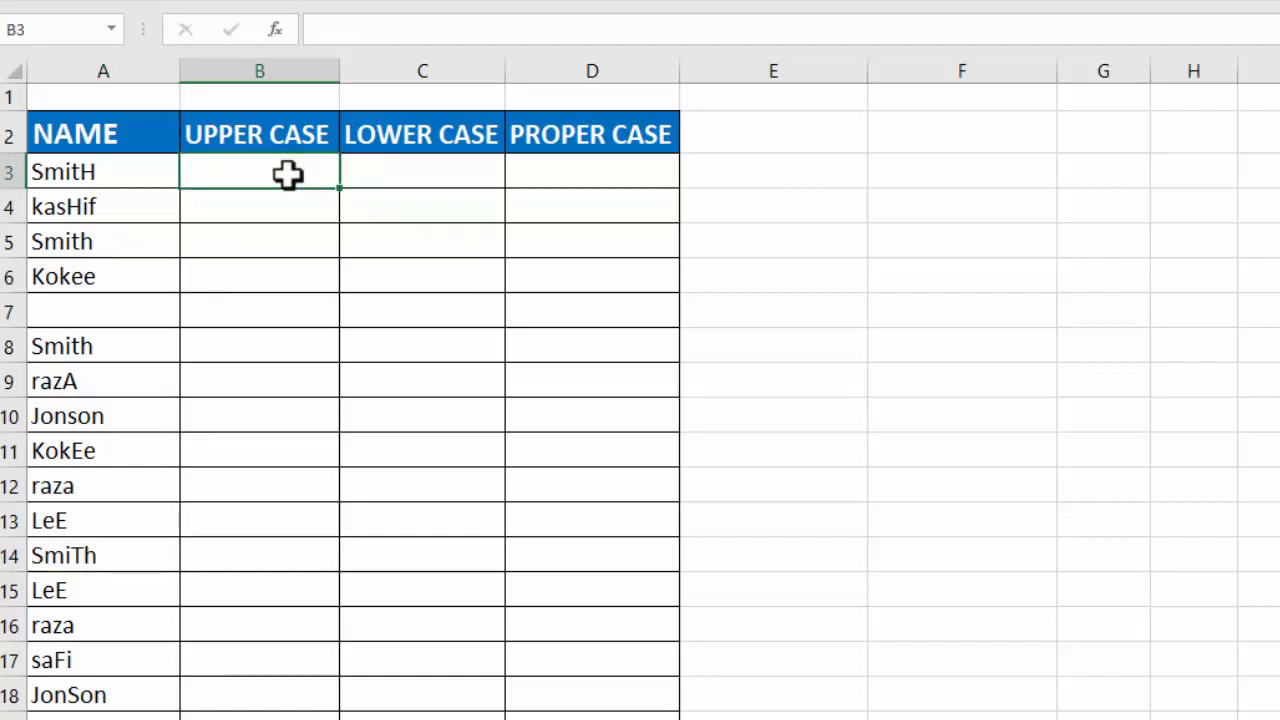
pyautogui.write('=')
pyautogui.press('Escape')
pyautogui.click(394, 276)
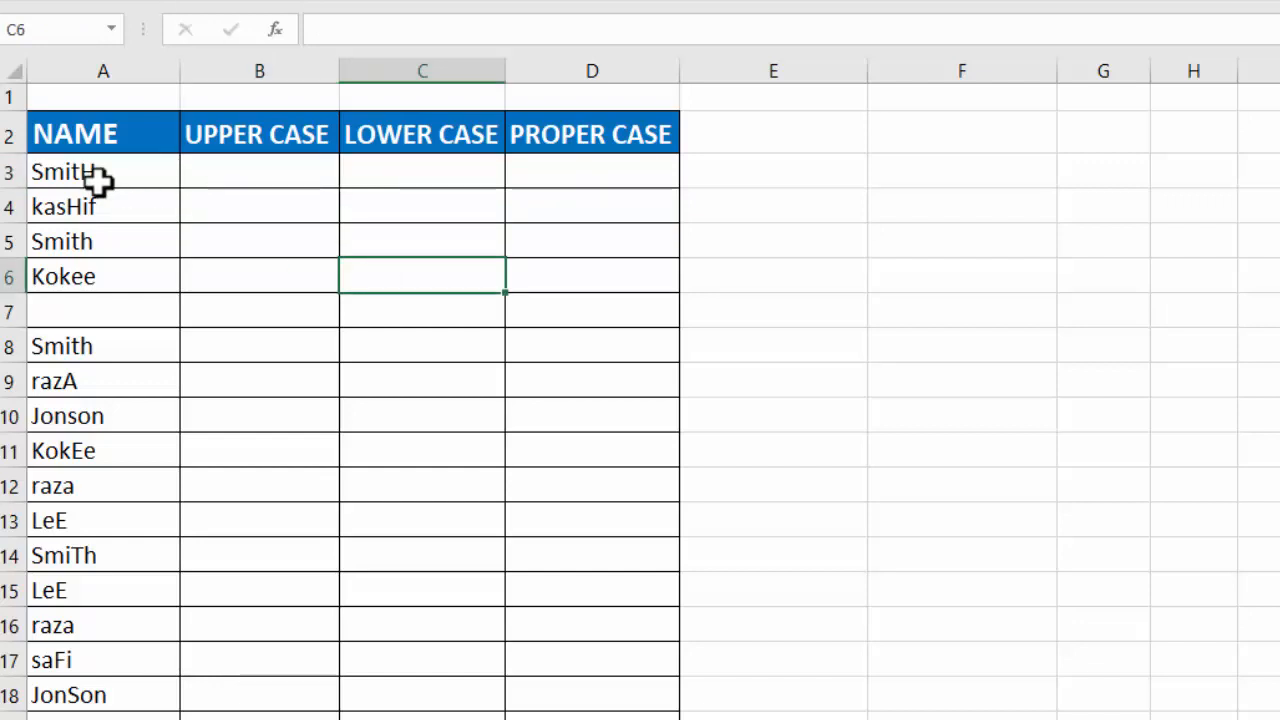
# Enter the formula =UPPER(A3) in cell B3 of the UPPER CASE column.
pyautogui.click(224, 185)
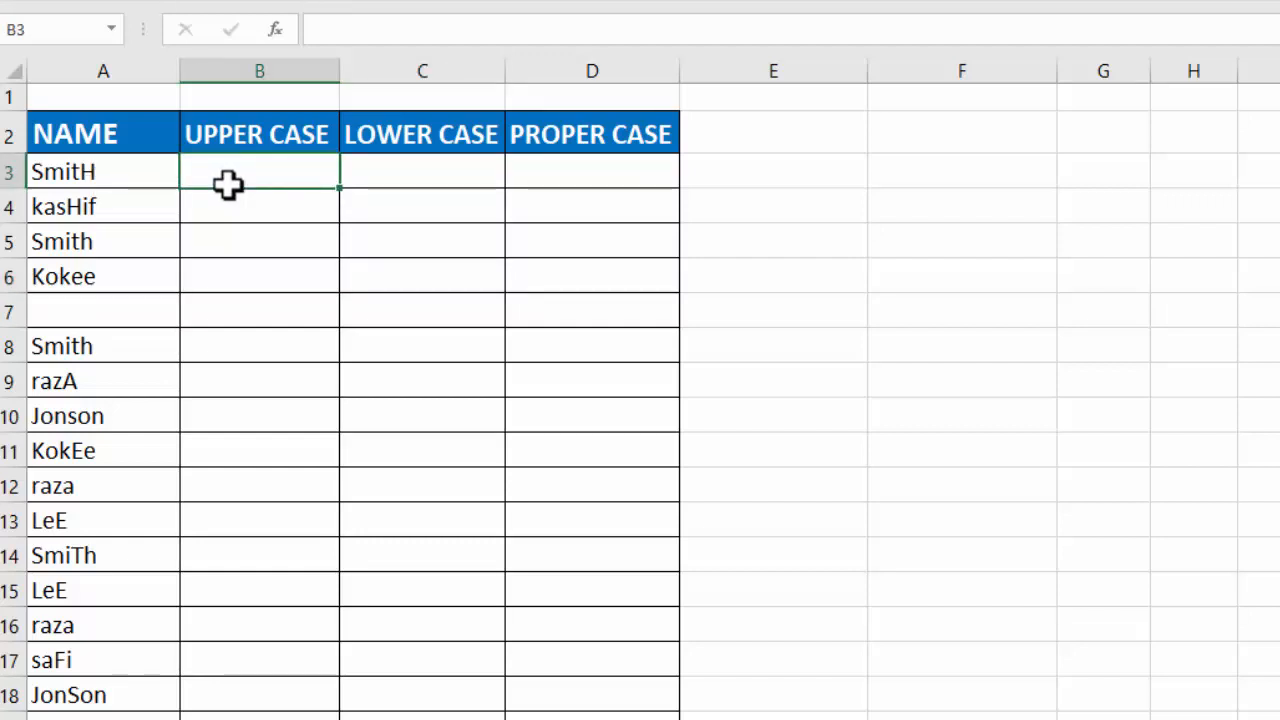
pyautogui.write('=')
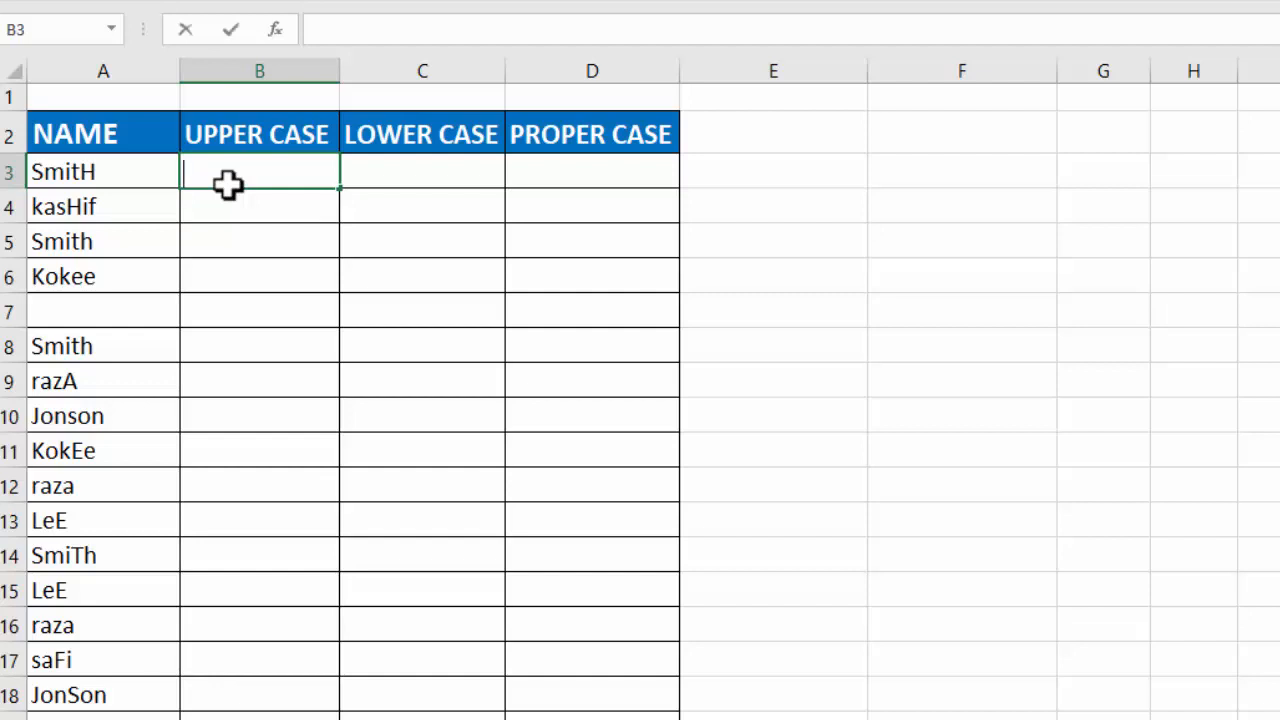
pyautogui.write('UPPER(')
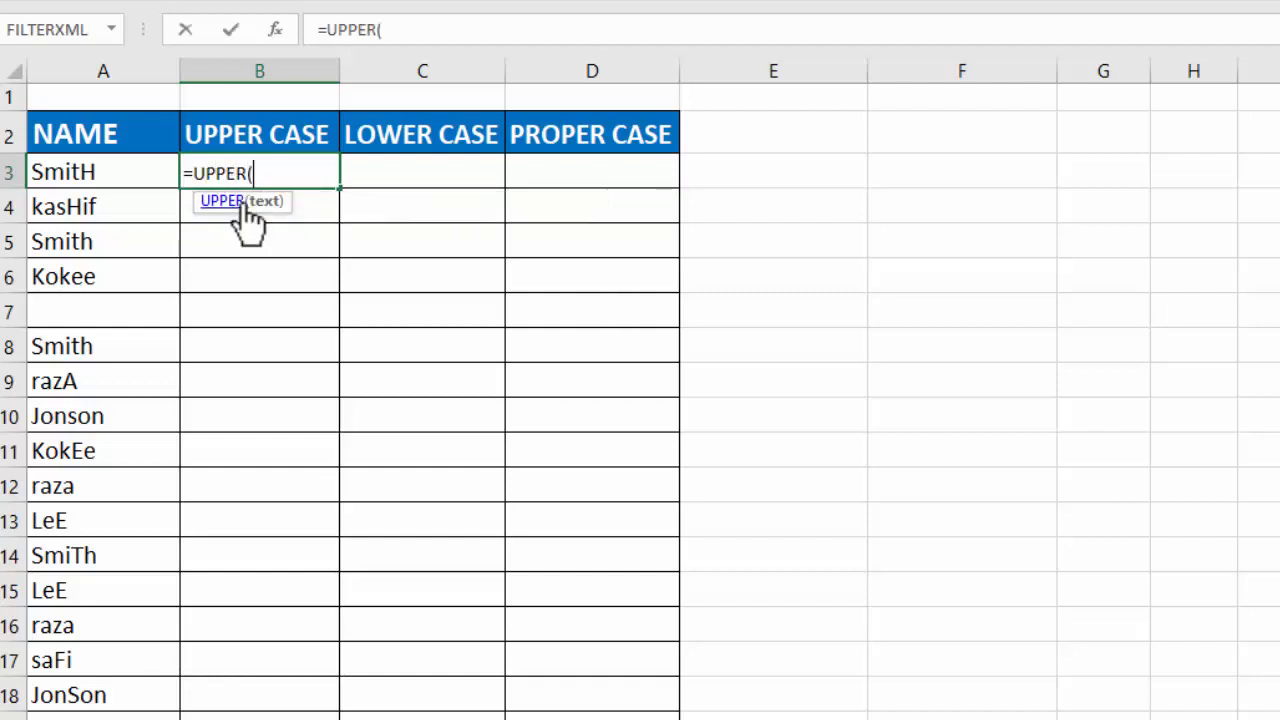
pyautogui.doubleClick(238, 203)
pyautogui.click(130, 166)
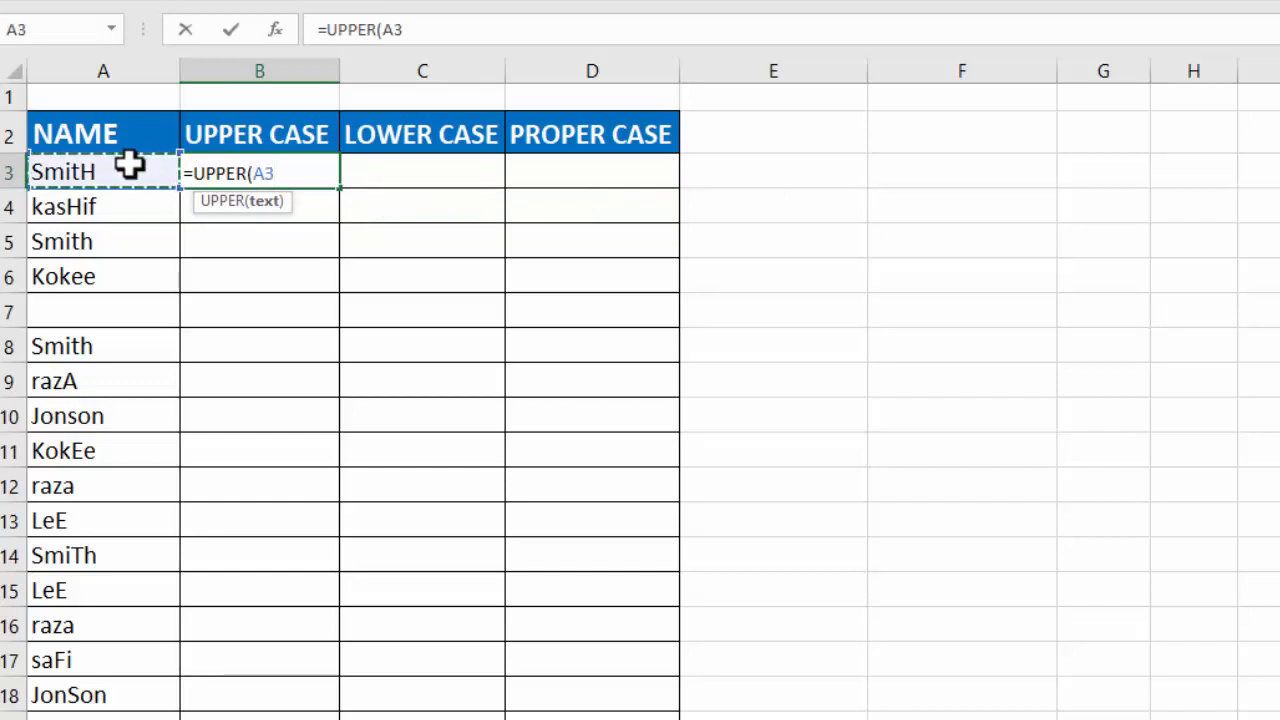
pyautogui.write(')')
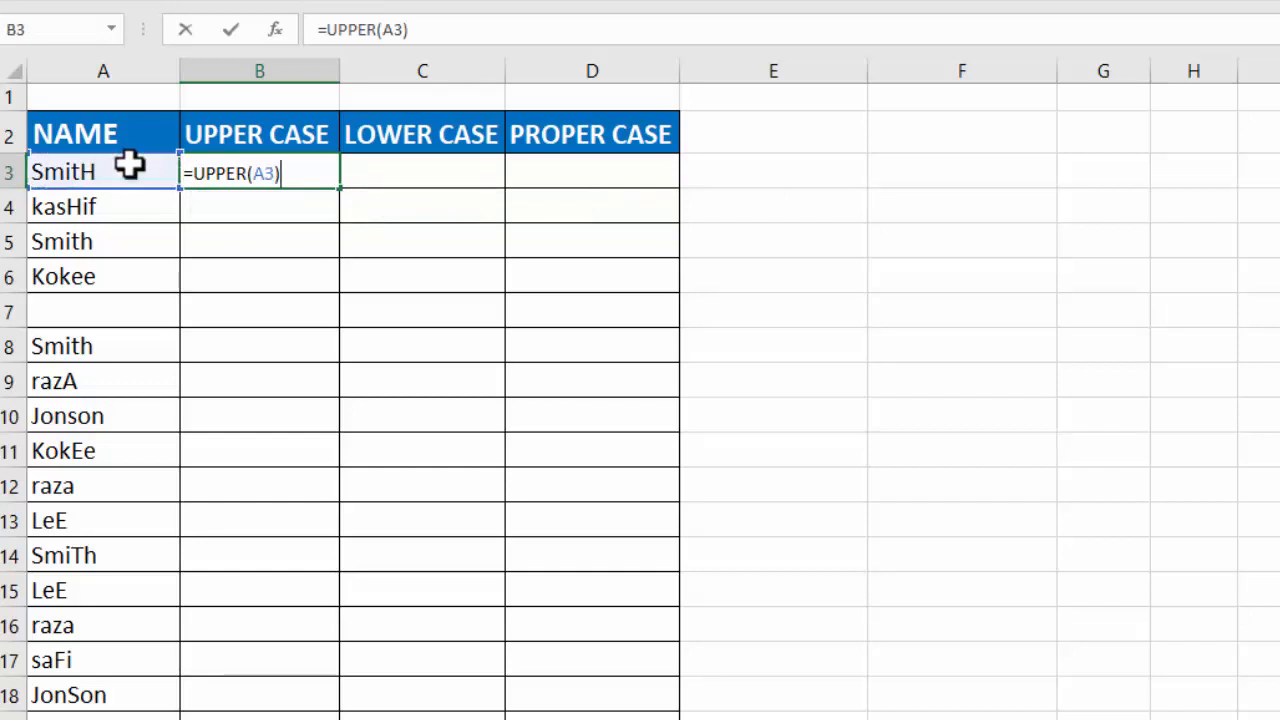
pyautogui.press('Return')
# Fill the UPPER formula from B3 down the UPPER CASE column to the last name in row 93.
pyautogui.click(237, 175)
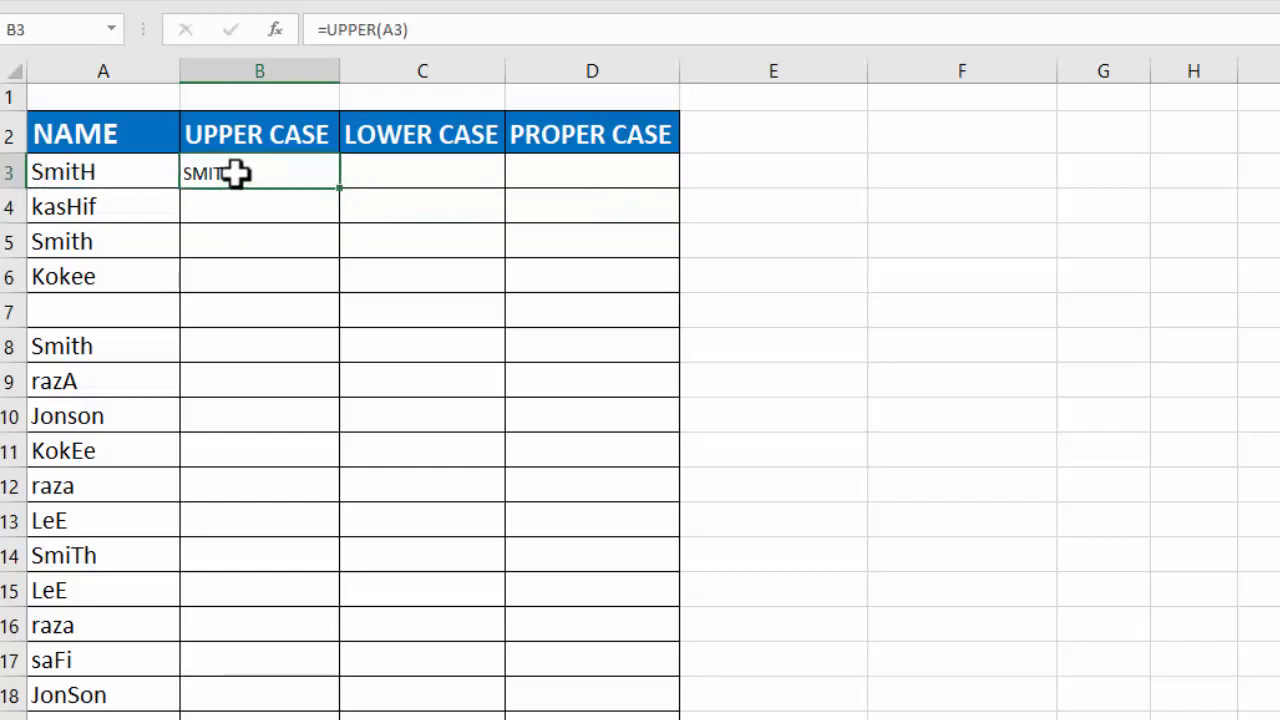
pyautogui.doubleClick(346, 190)
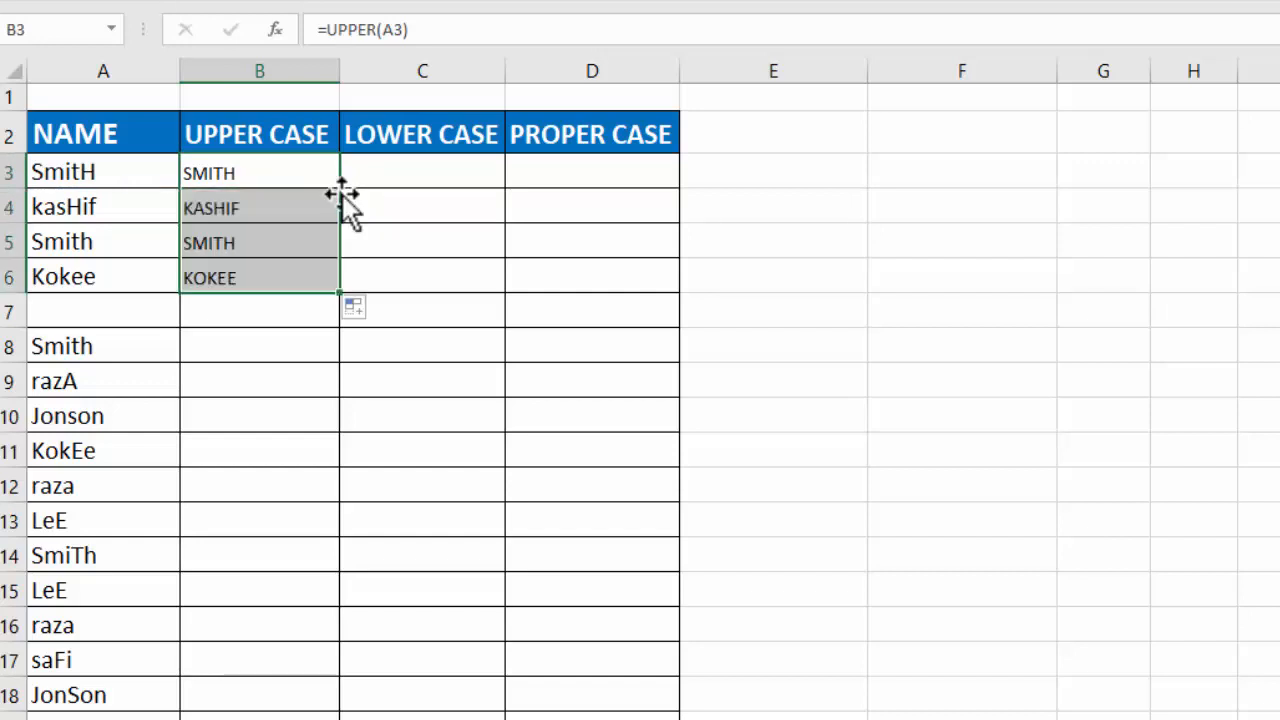
pyautogui.moveTo(336, 291); pyautogui.dragTo(332, 717)
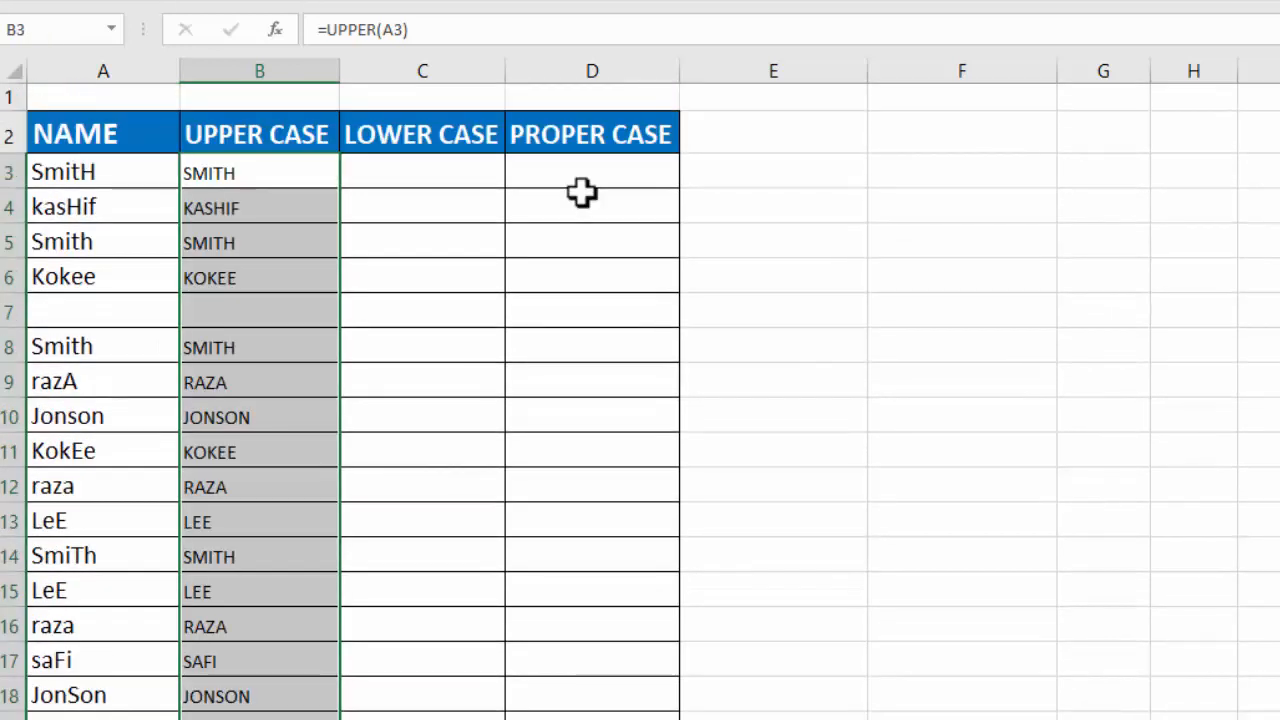
# Enter the formula =LOWER(A3) in cell C3 of the LOWER CASE column.
pyautogui.click(414, 178)
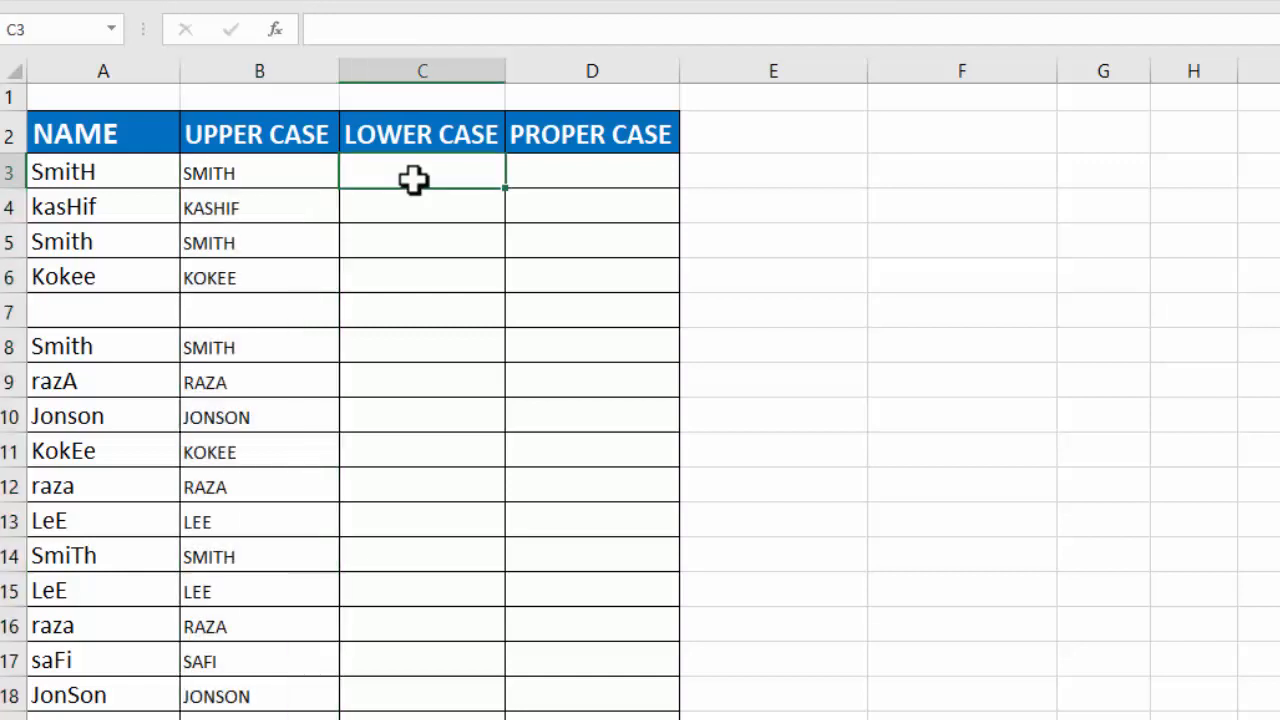
pyautogui.write('=LOWER')
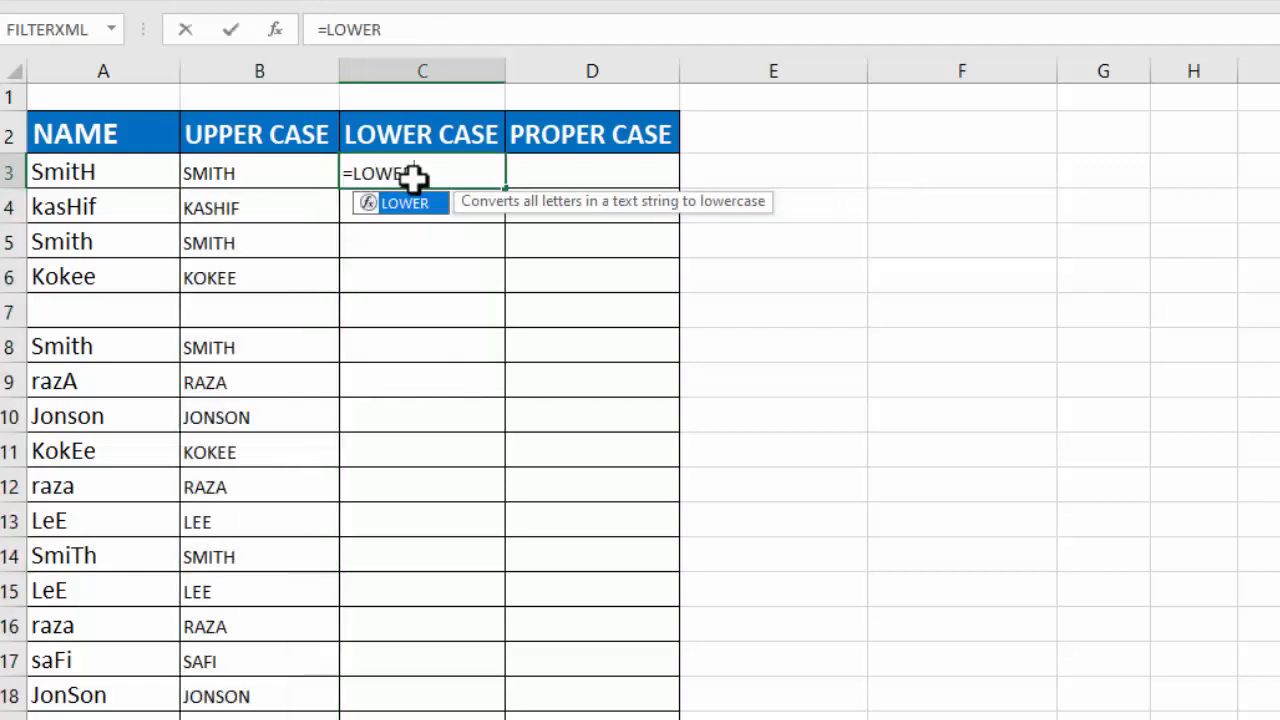
pyautogui.doubleClick(417, 201)
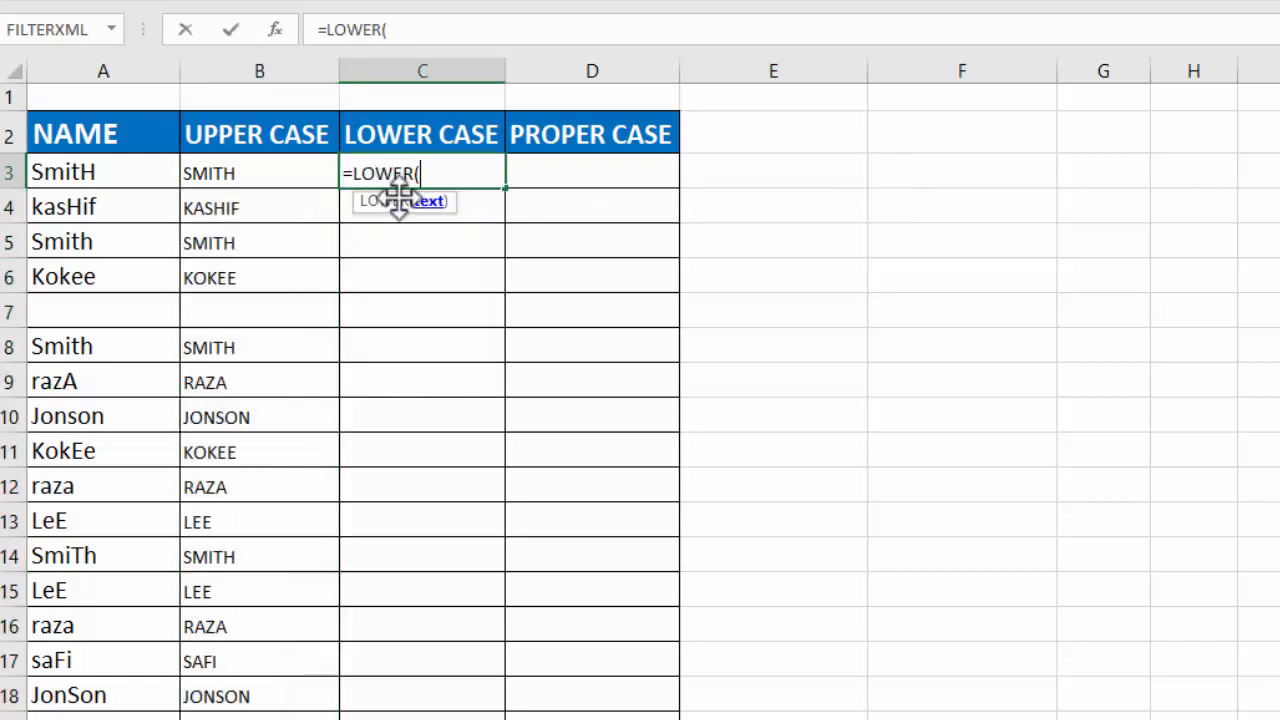
pyautogui.click(105, 171)
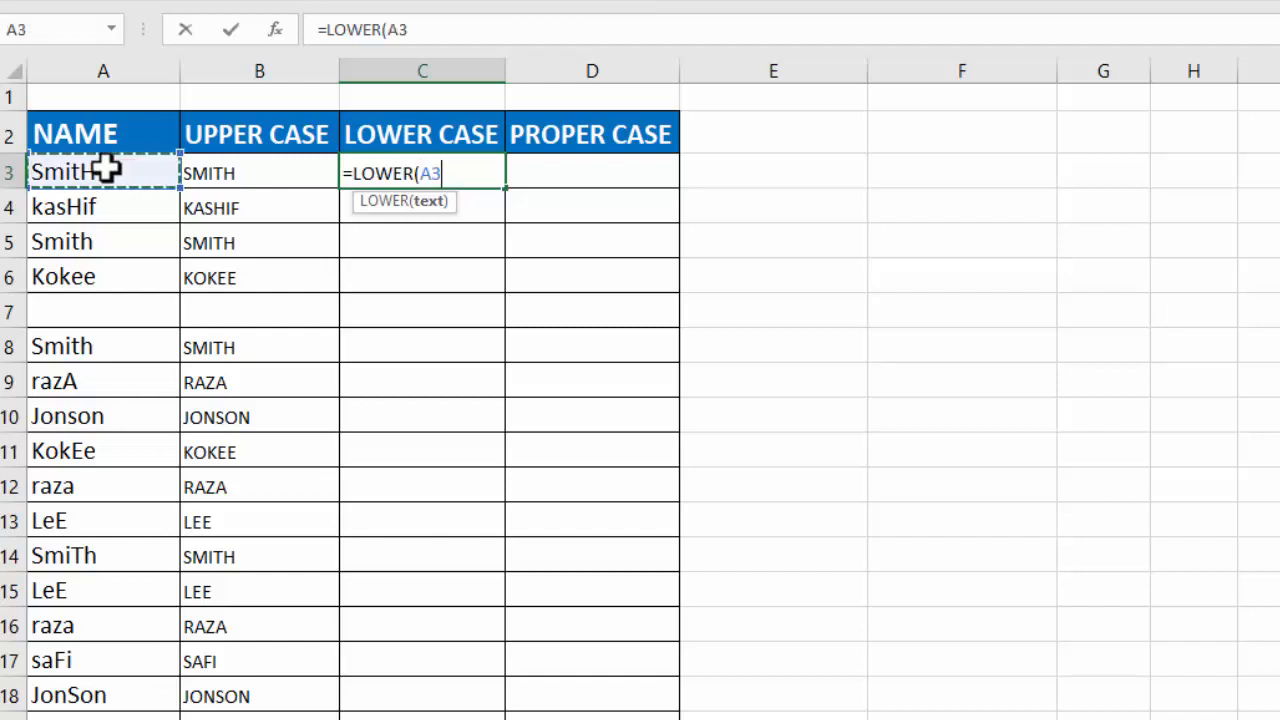
pyautogui.write(')')
pyautogui.press('Return')
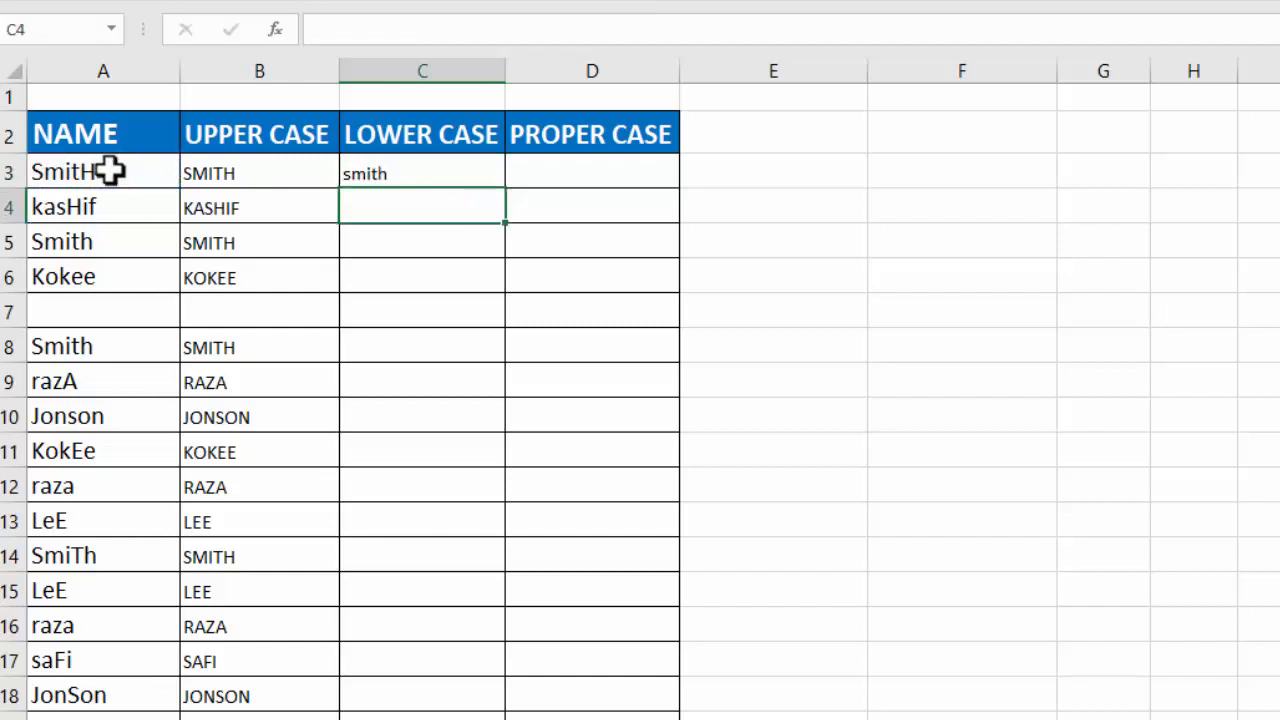
# Fill the LOWER formula from C3 down the LOWER CASE column through row 92.
pyautogui.click(390, 167)
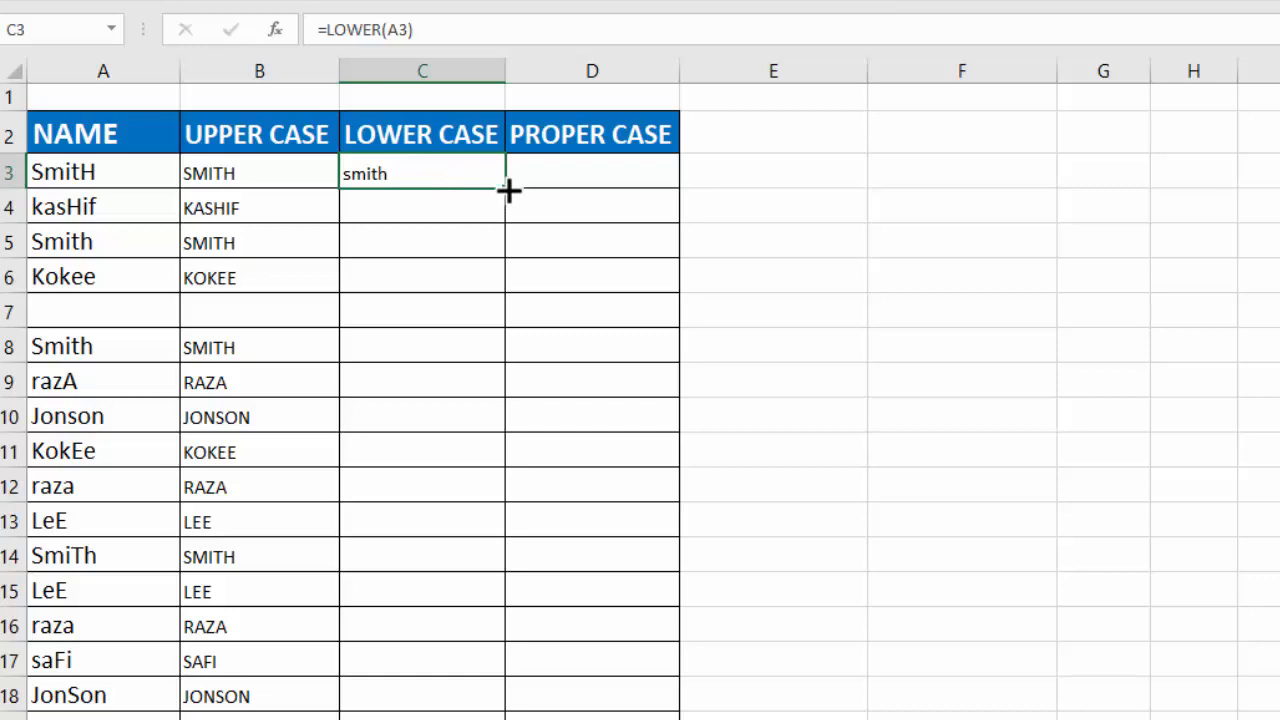
pyautogui.moveTo(509, 190); pyautogui.dragTo(480, 595)
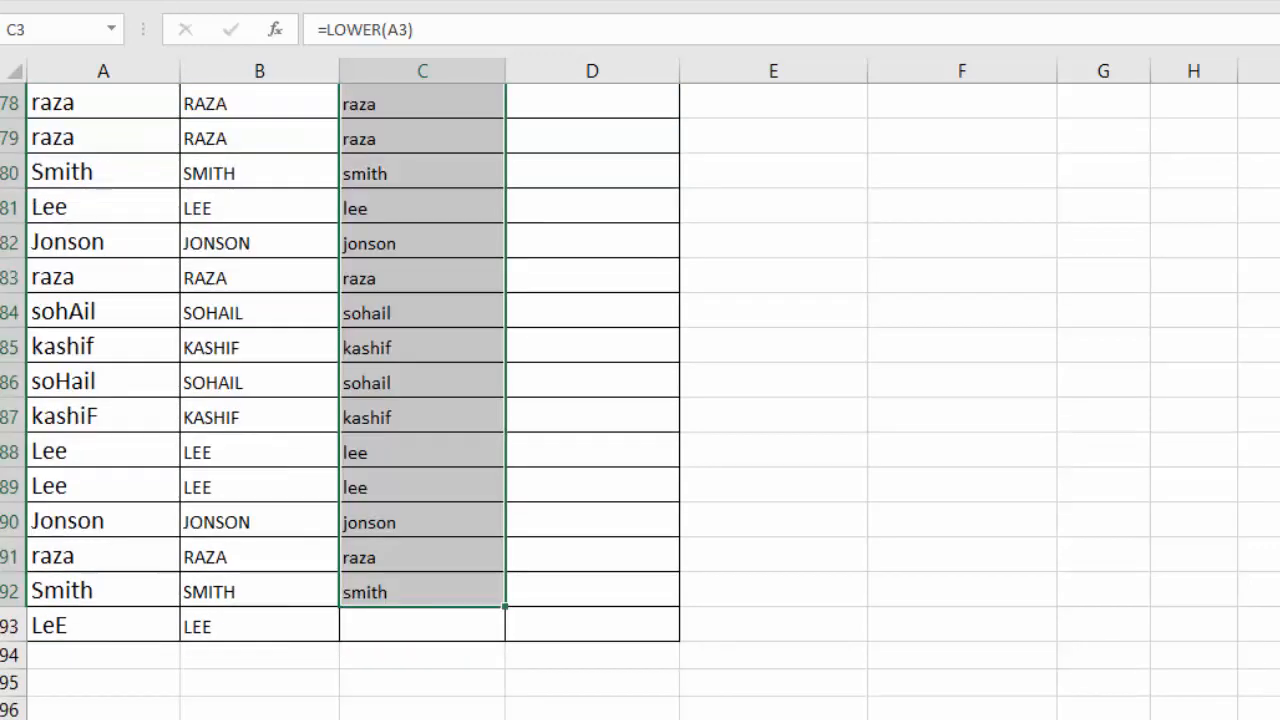
pyautogui.scroll(20, 640, 400)
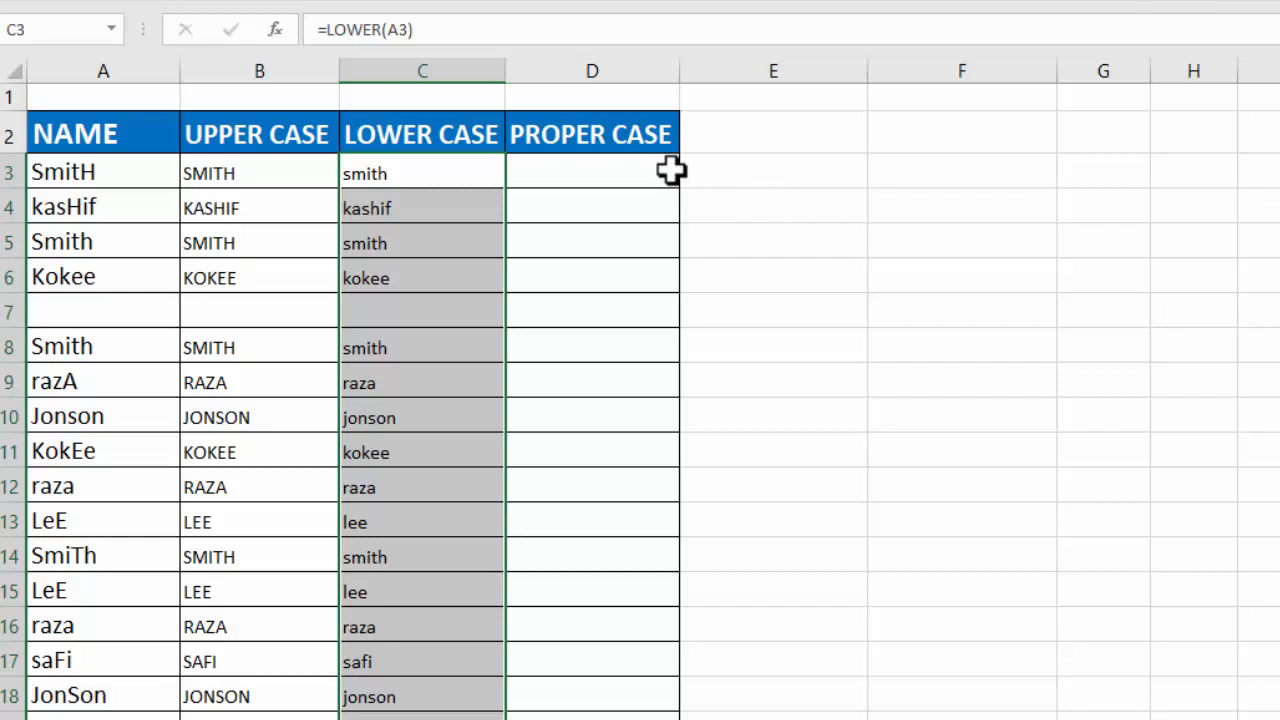
# Enter the formula =PROPER(A3) in cell D3 of the PROPER CASE column.
pyautogui.click(670, 172)
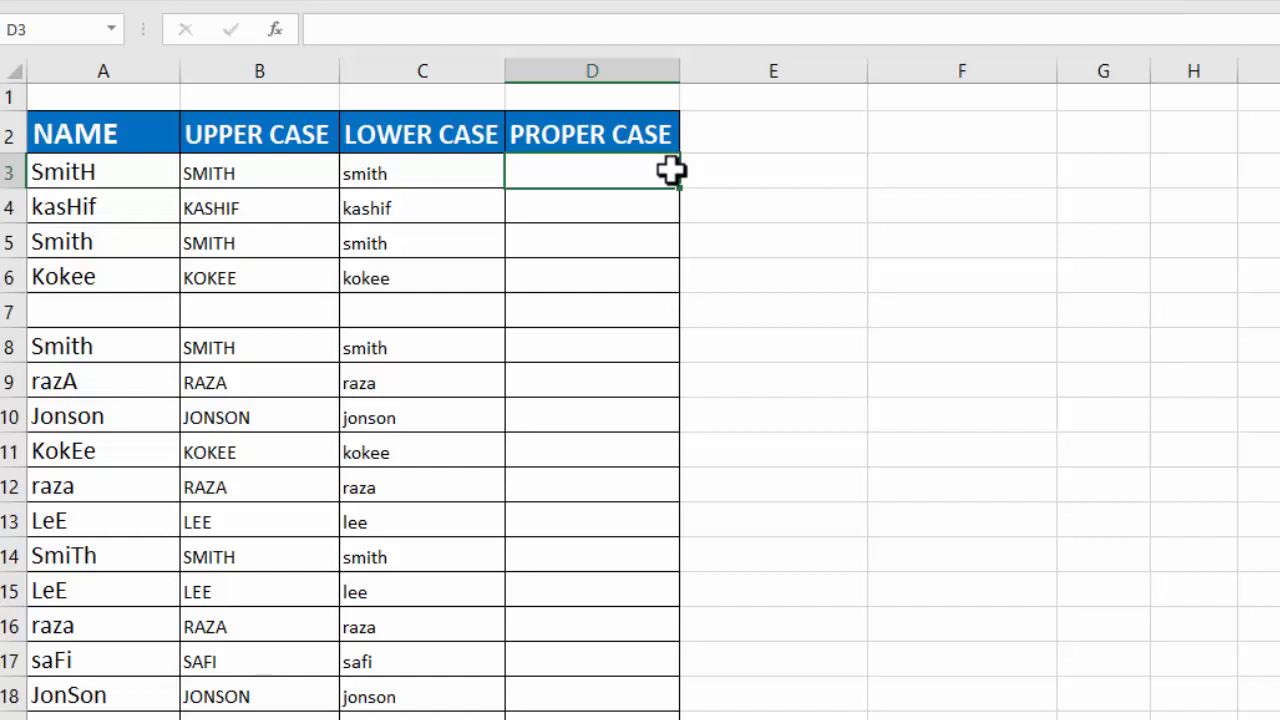
pyautogui.write('=')
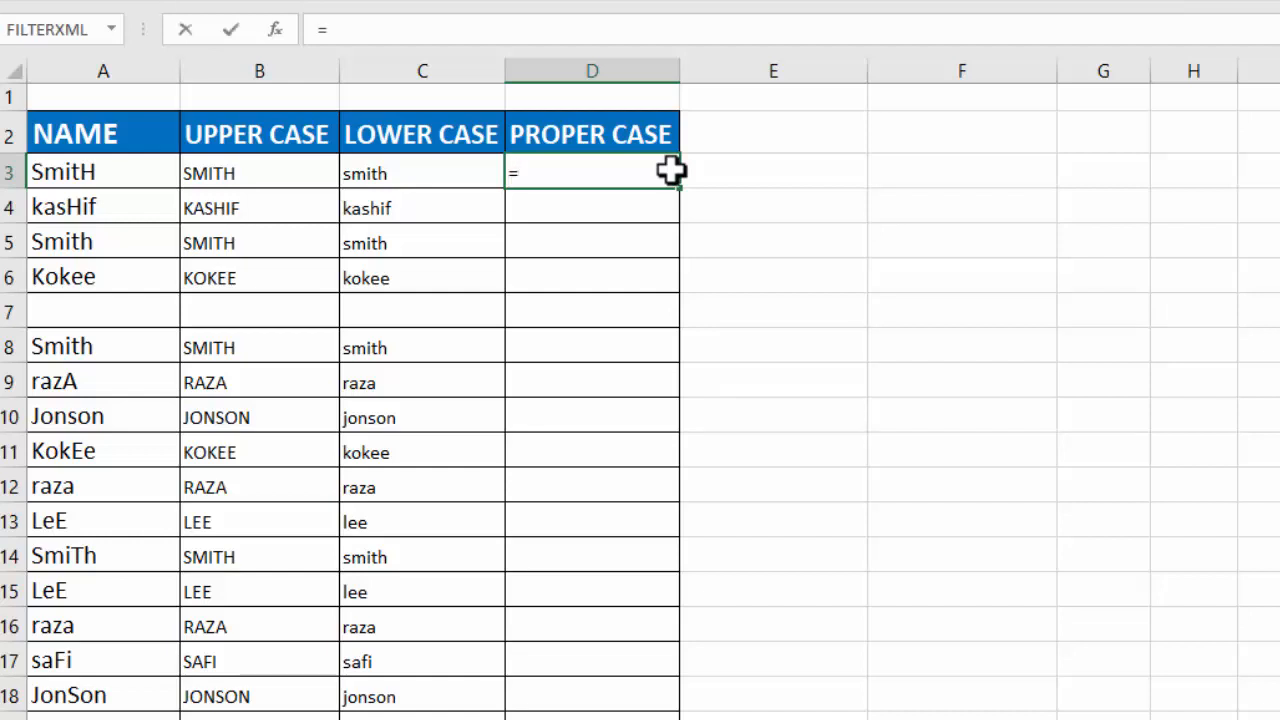
pyautogui.write('PROPER')
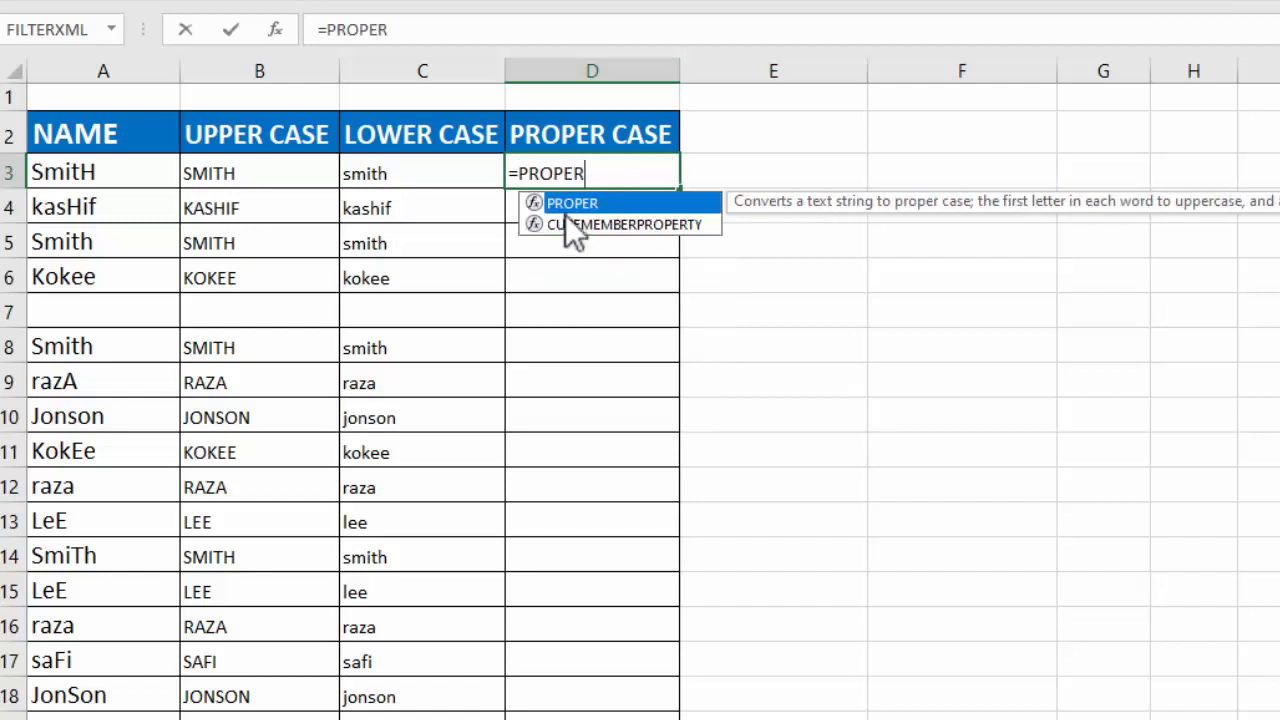
pyautogui.write('(')
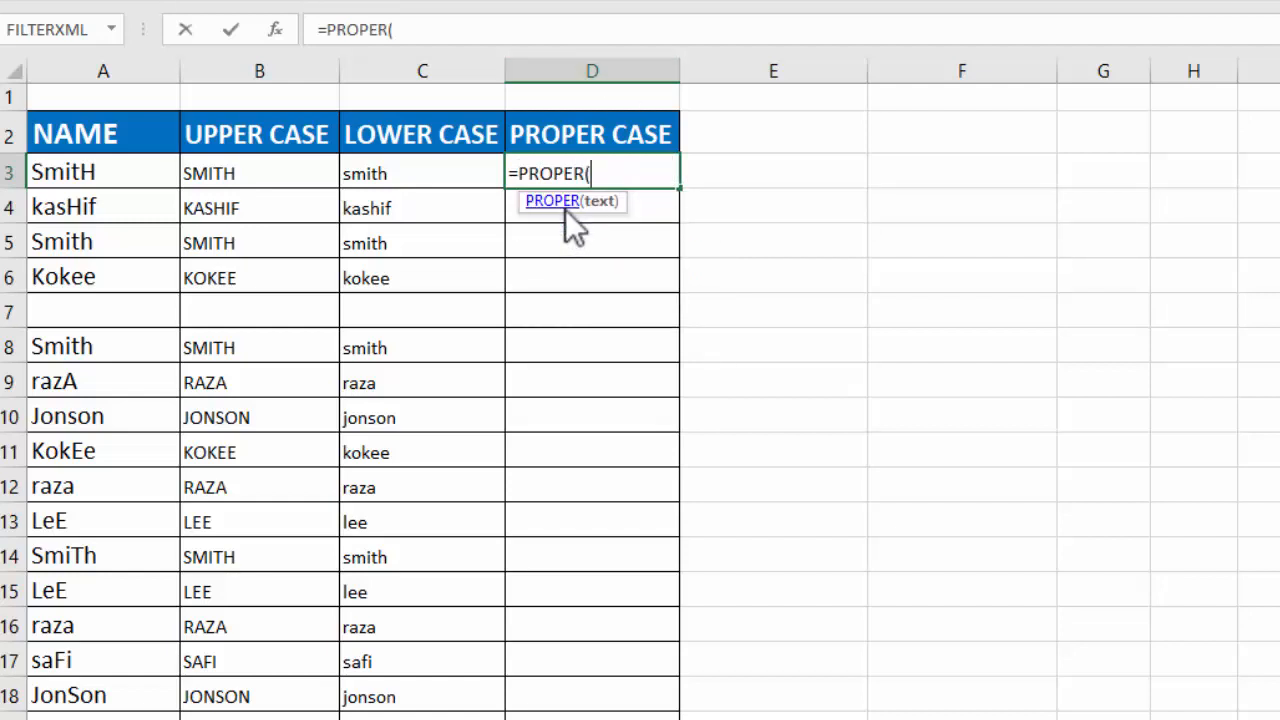
pyautogui.click(110, 175)
pyautogui.write(')')
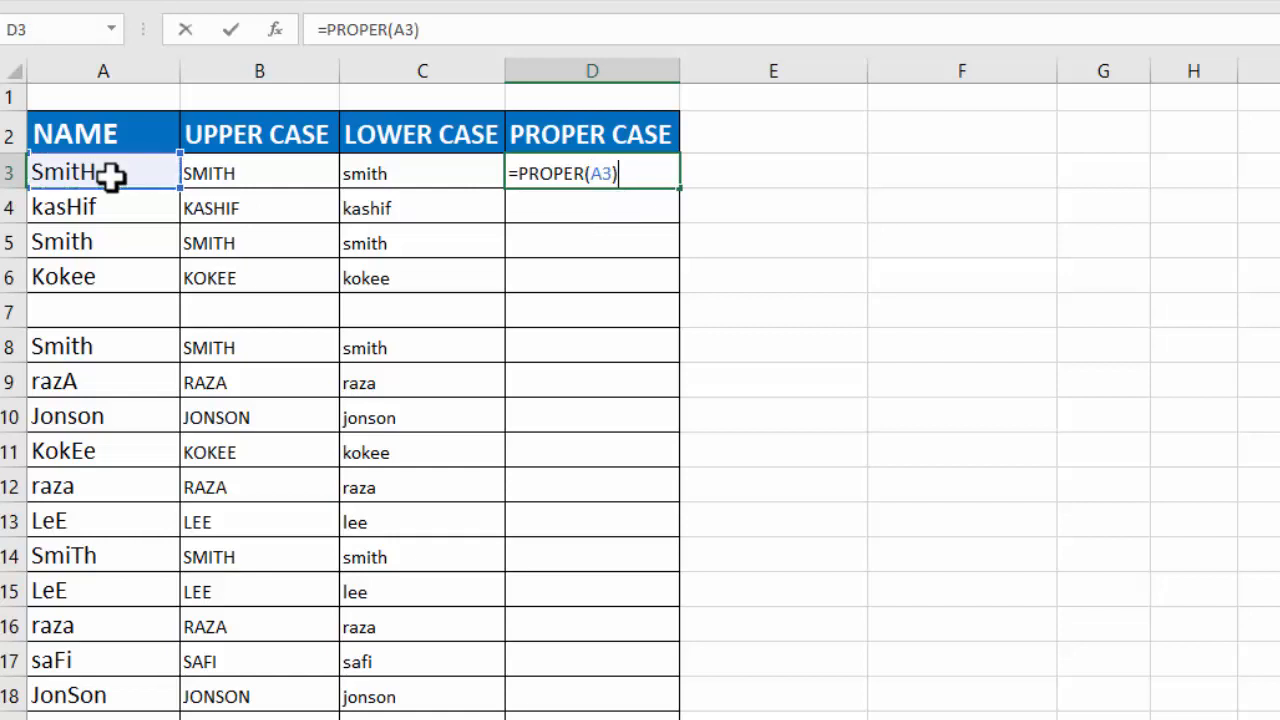
pyautogui.press('Return')
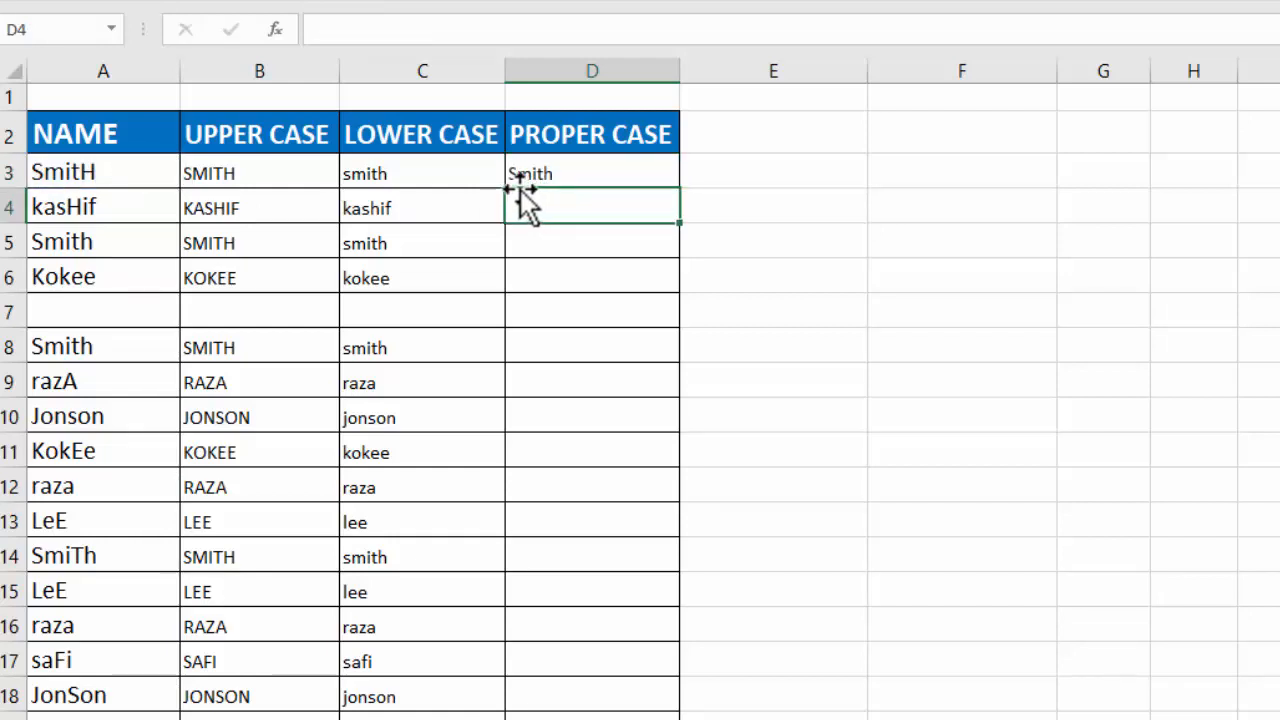
# Fill the PROPER formula from D3 down the PROPER CASE column to the last name in row 93.
pyautogui.click(595, 167)
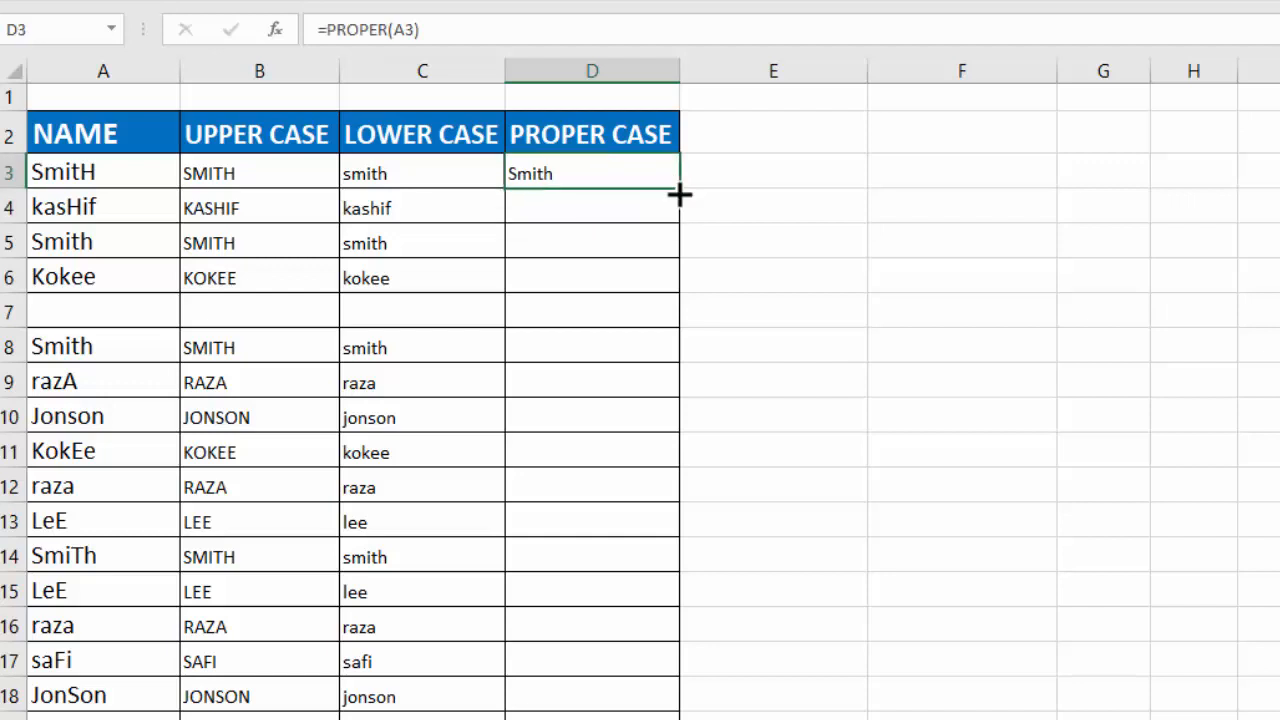
pyautogui.moveTo(679, 195); pyautogui.dragTo(680, 565)
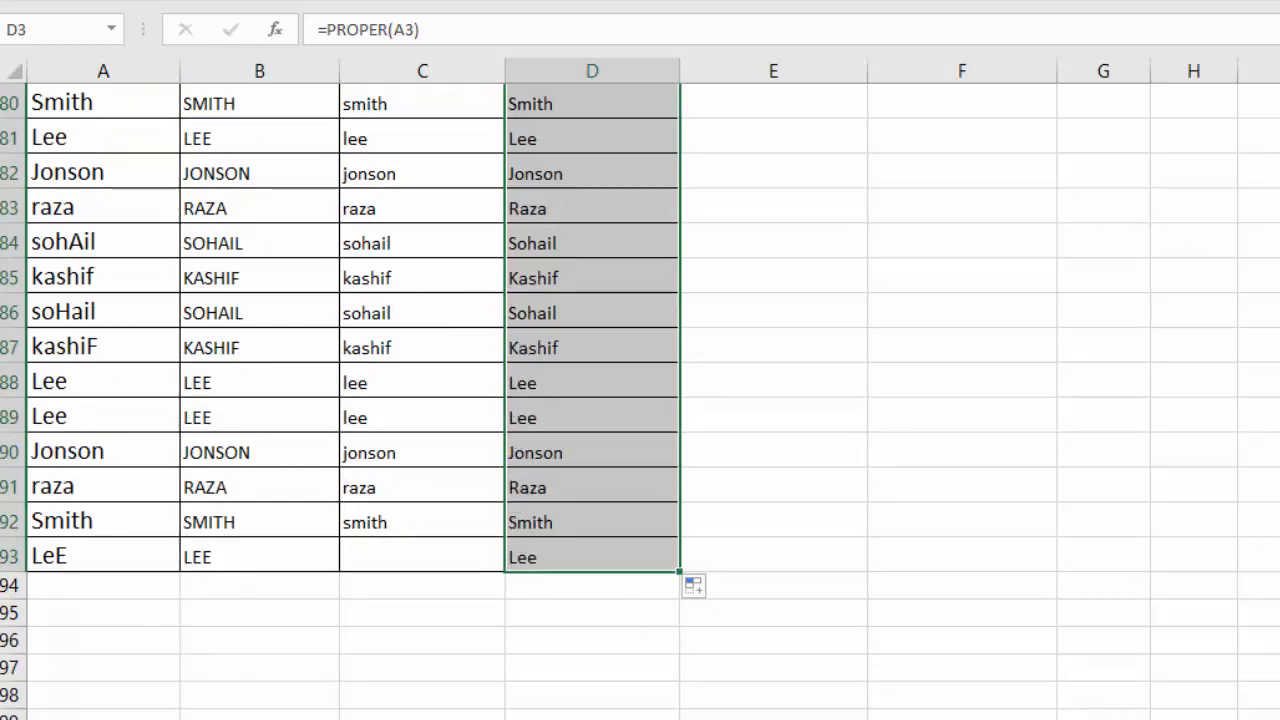
pyautogui.scroll(20, 640, 400)
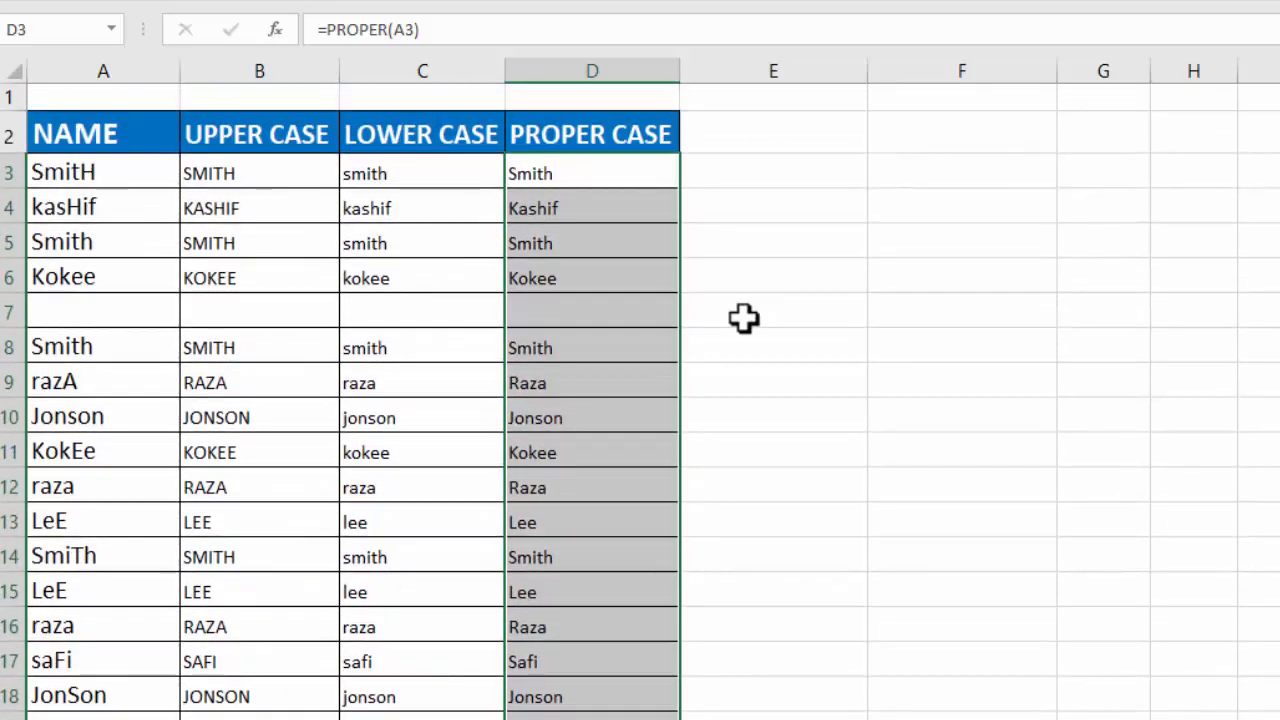
pyautogui.click(743, 318)
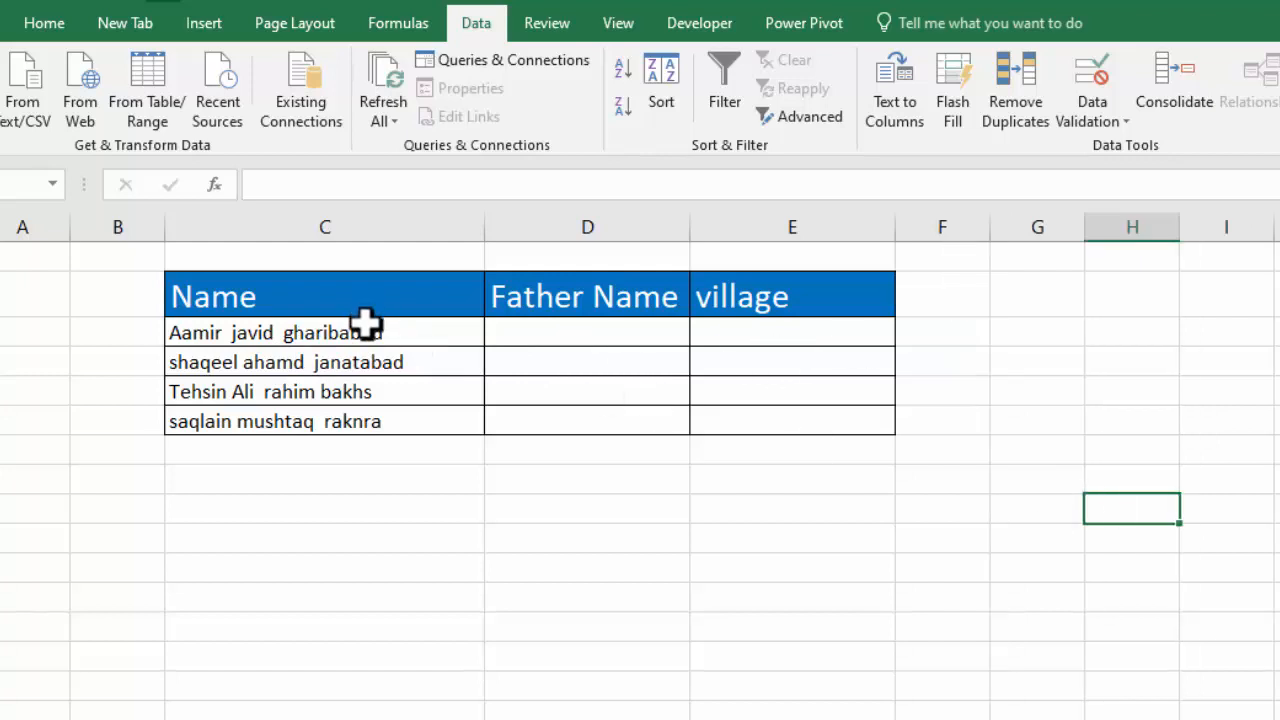
# Split the four entries under Name with Text to Columns, delimited by space, in General format with destination $C$3.
pyautogui.moveTo(365, 322); pyautogui.dragTo(368, 412)
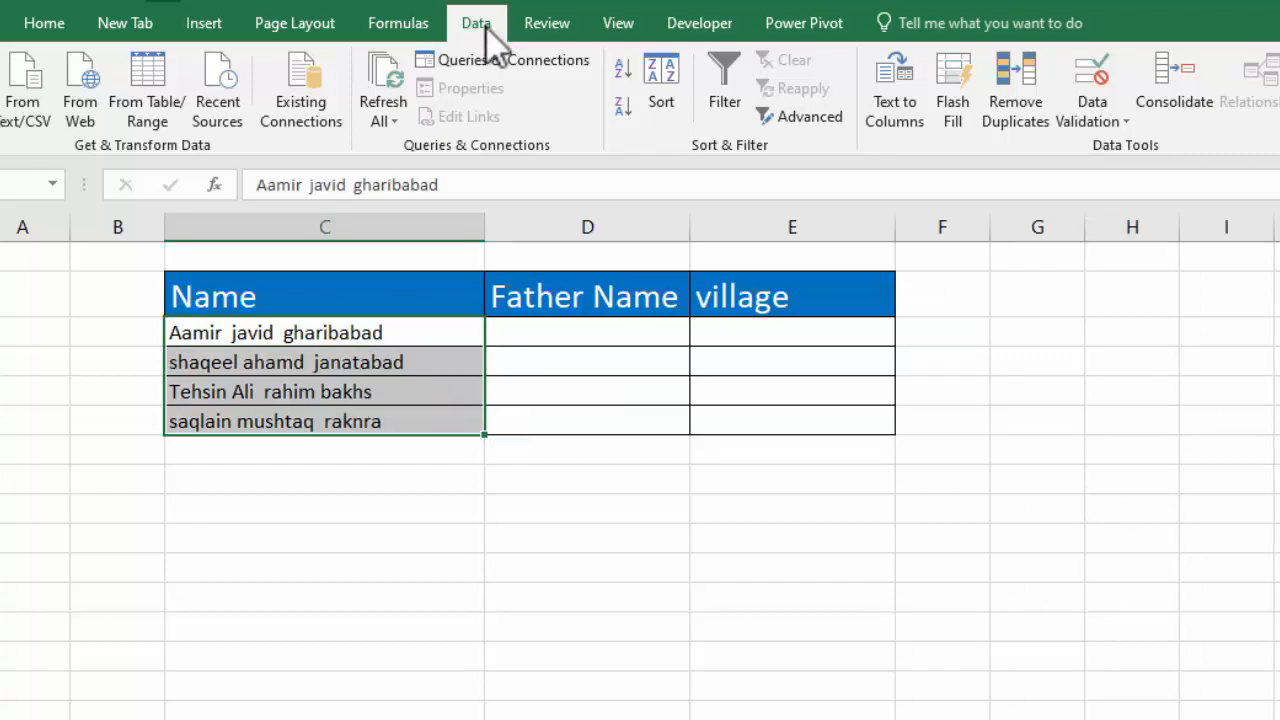
pyautogui.click(900, 113)
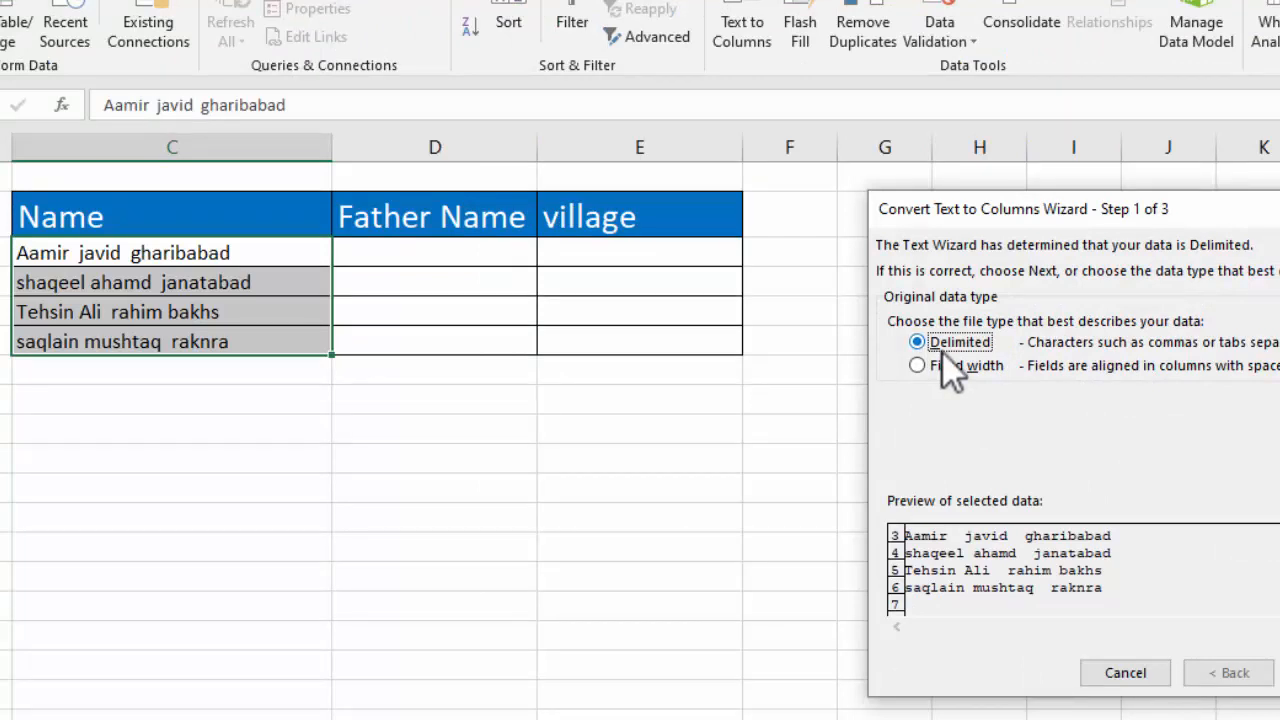
pyautogui.click(1268, 673)
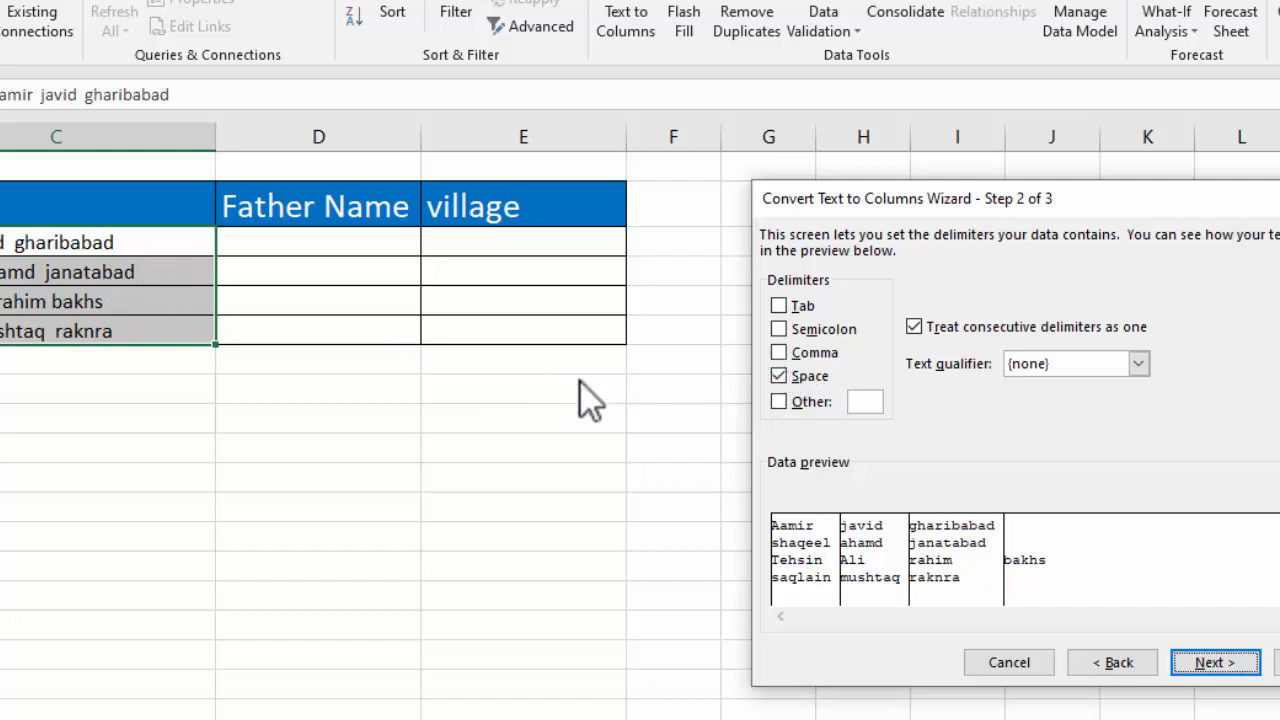
pyautogui.click(1214, 664)
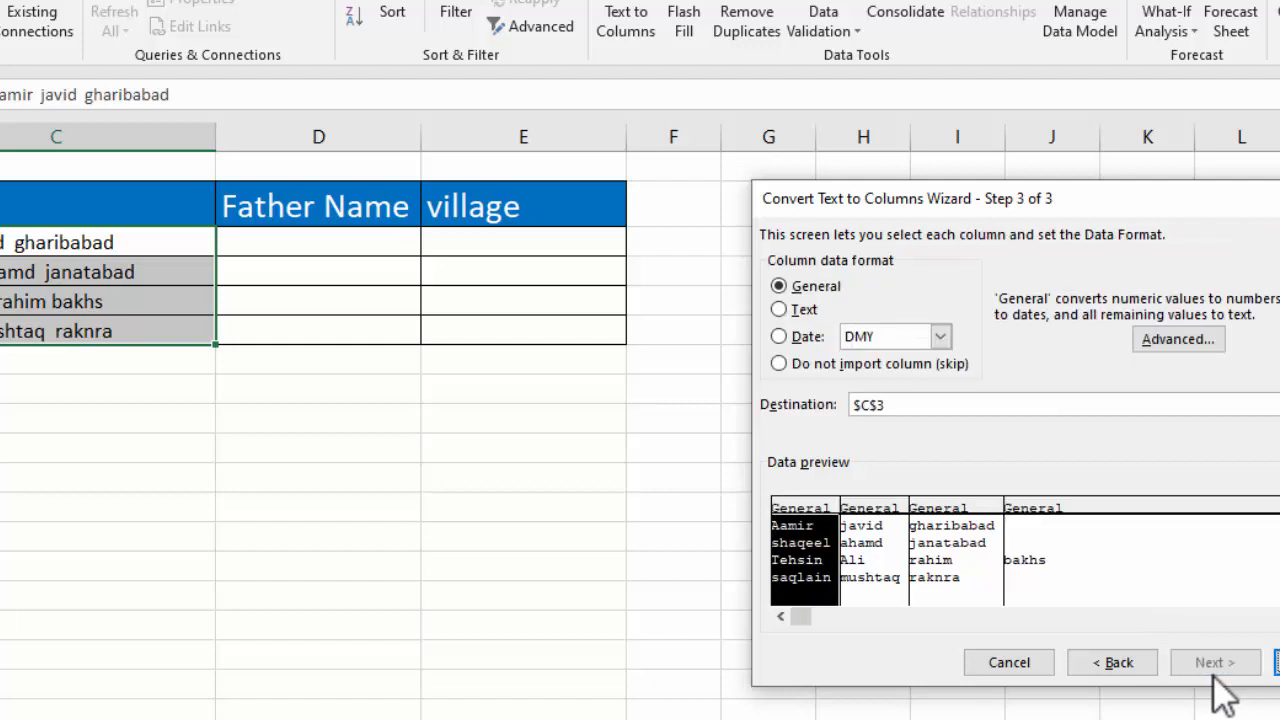
pyautogui.click(1275, 662)
pyautogui.click(586, 480)
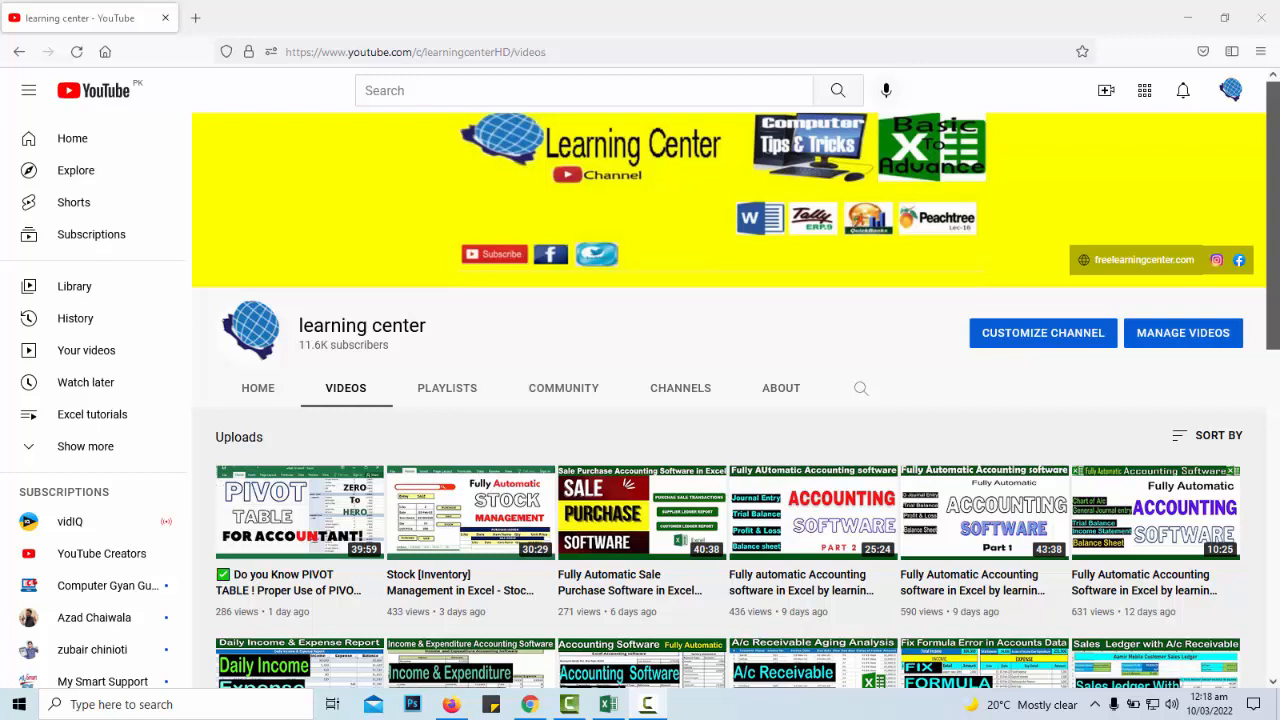
pyautogui.click(648, 704)
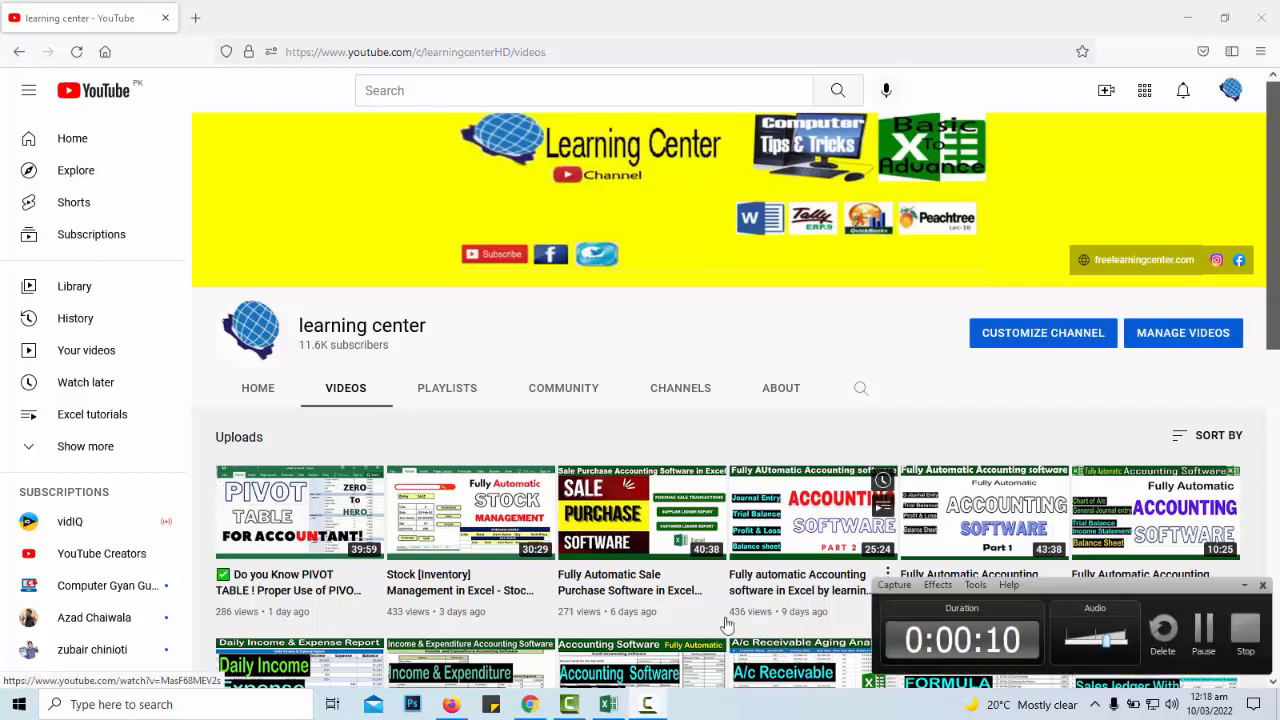